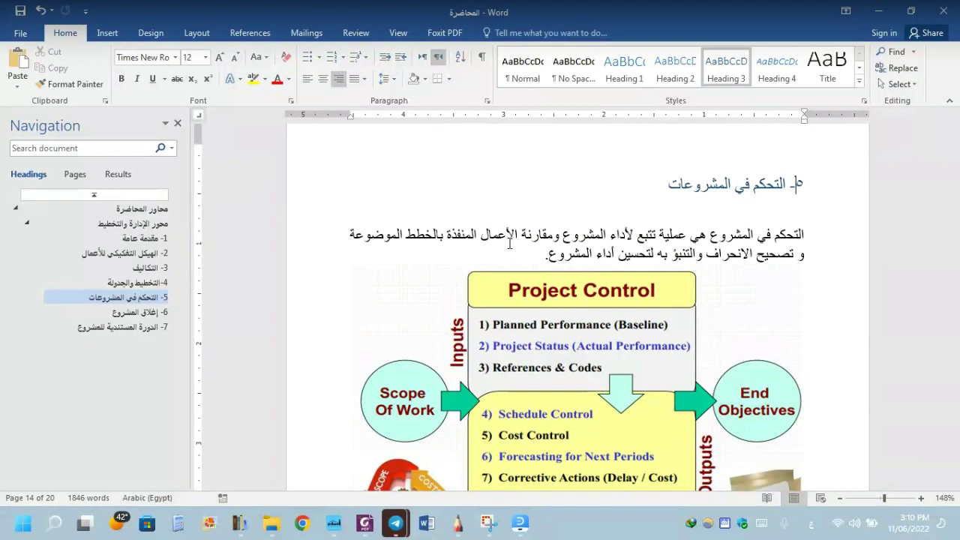
Scroll down so the Project Control diagram shows fully, through item 10 Document Control.
scroll(507, 321, down, 1)
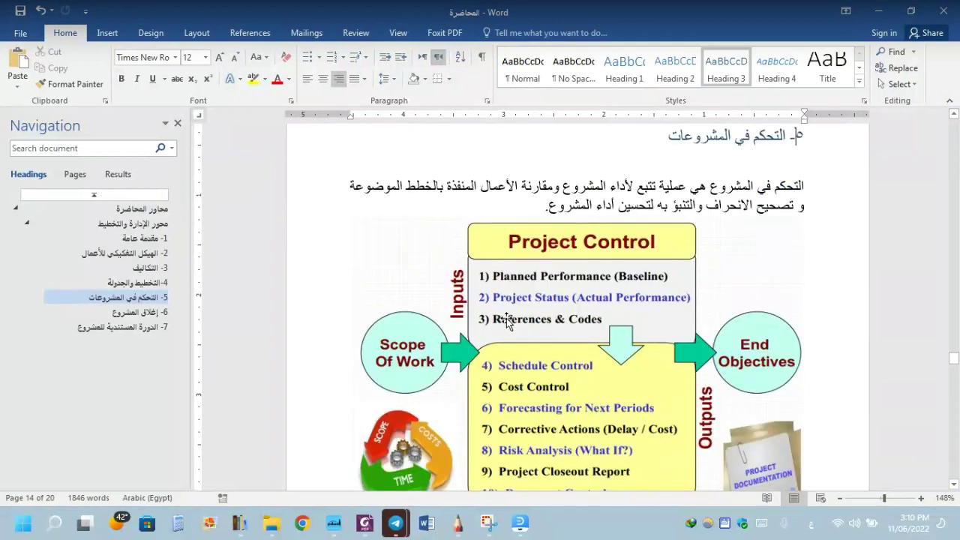
scroll(507, 320, down, 2)
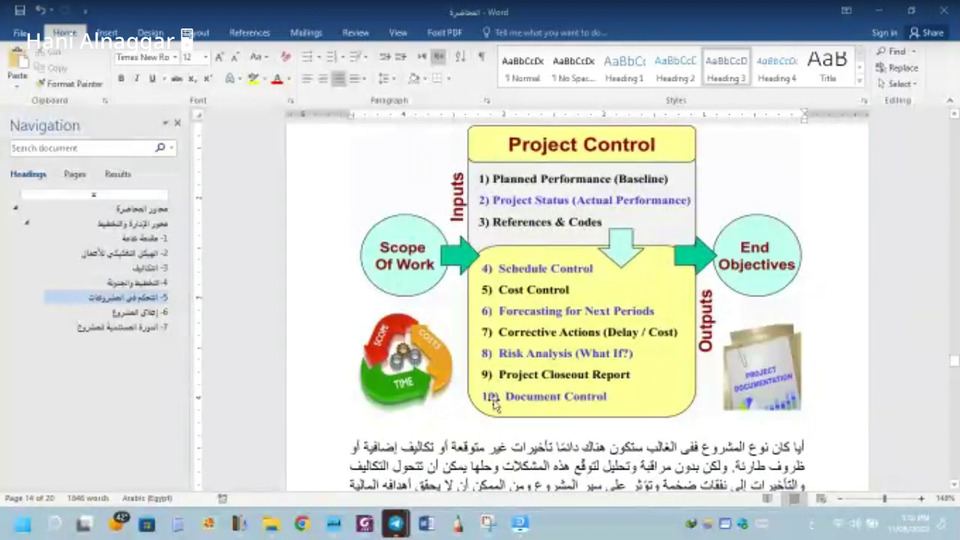
Scroll below the diagram to the paragraph on unexpected delays and costs and the benefits list.
scroll(495, 405, down, 2)
scroll(494, 401, down, 1)
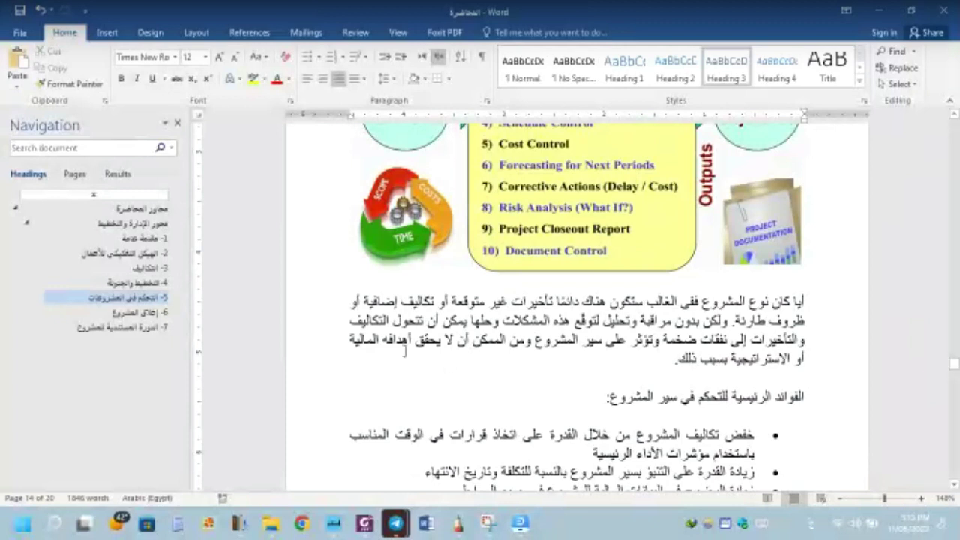
Scroll to reveal all five project-control benefit bullets, ending with reference data for future projects.
scroll(497, 390, down, 2)
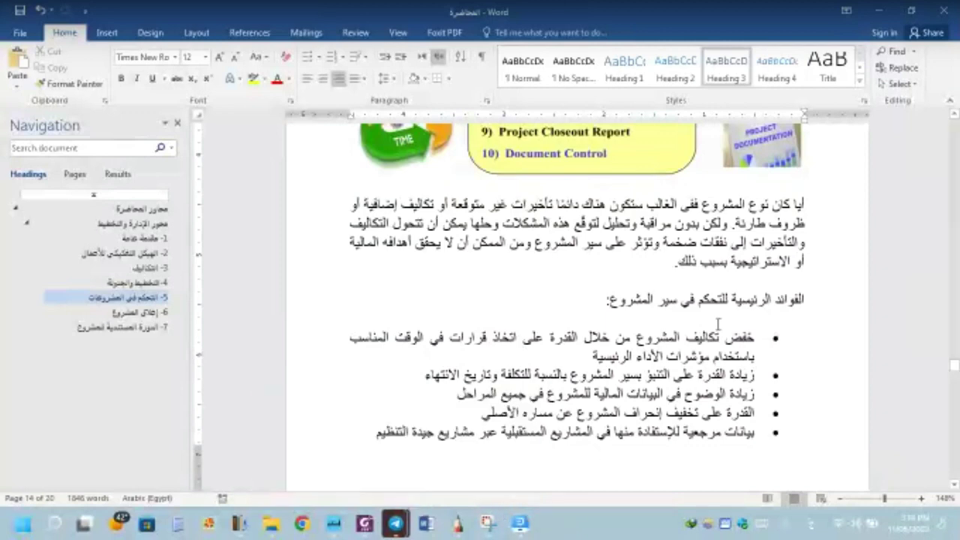
Scroll to the next page's timely-insights paragraph and the project control processes heading.
scroll(719, 325, down, 1)
scroll(718, 324, down, 2)
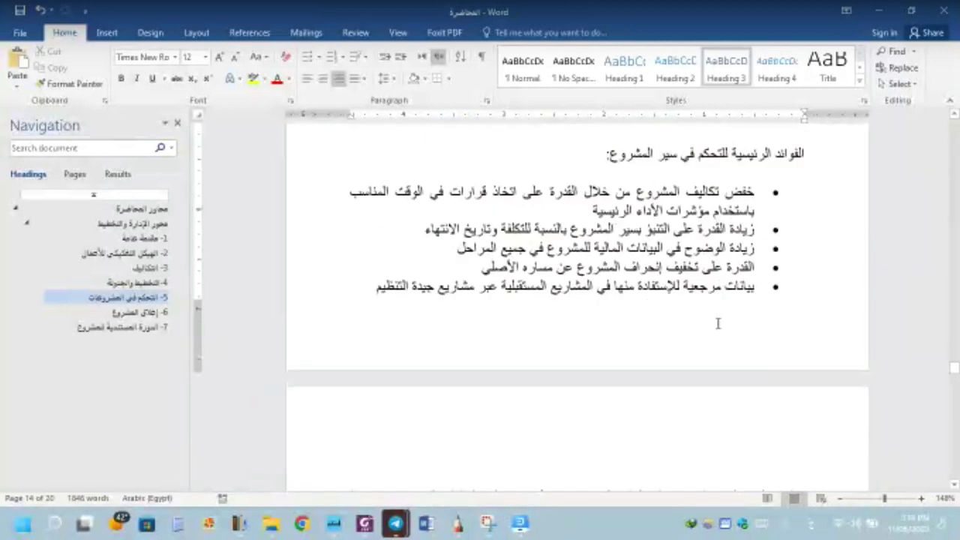
scroll(718, 325, down, 2)
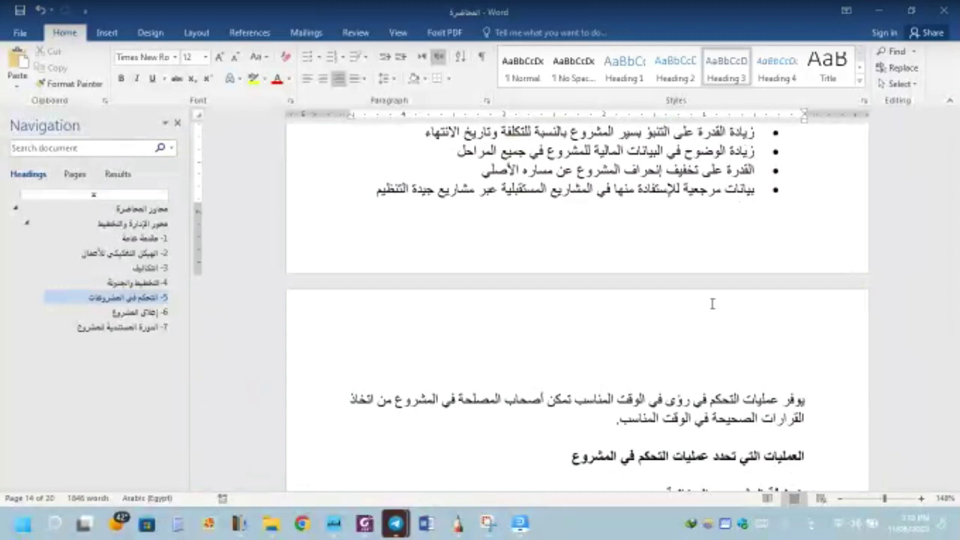
Scroll to show the project plan and budget and risk management sections with their paragraphs.
scroll(713, 304, down, 2)
scroll(670, 310, down, 4)
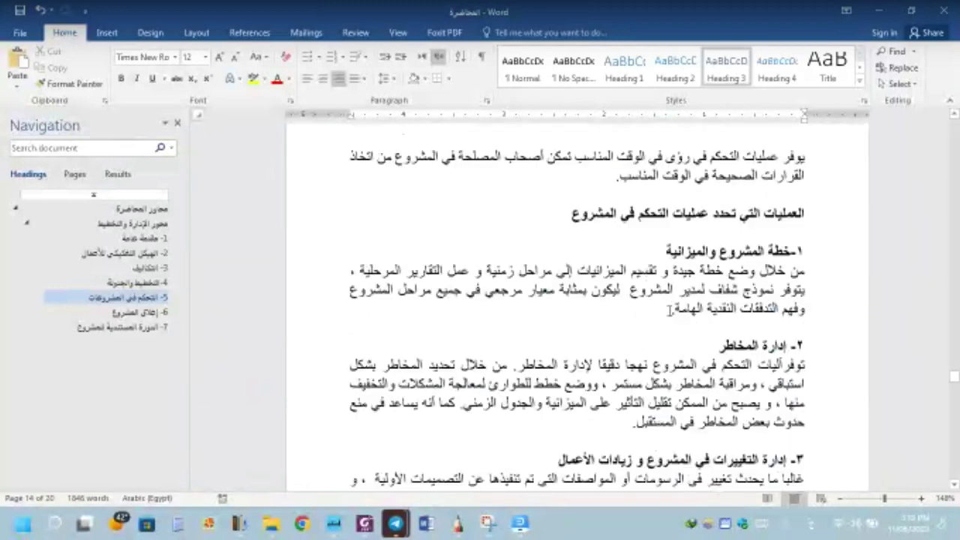
scroll(670, 310, up, 1)
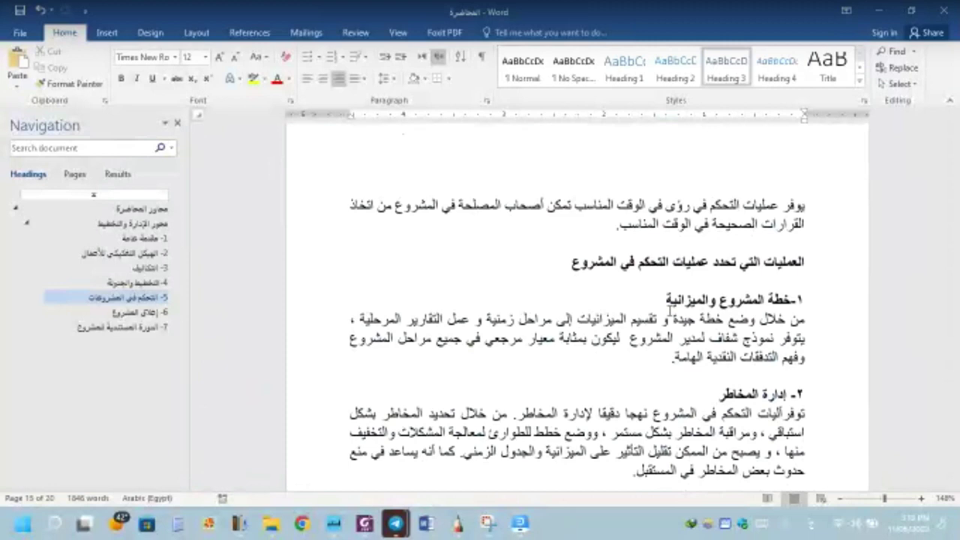
Scroll to control processes 3 and 4: project changes and forecasting and performance management.
scroll(531, 271, down, 1)
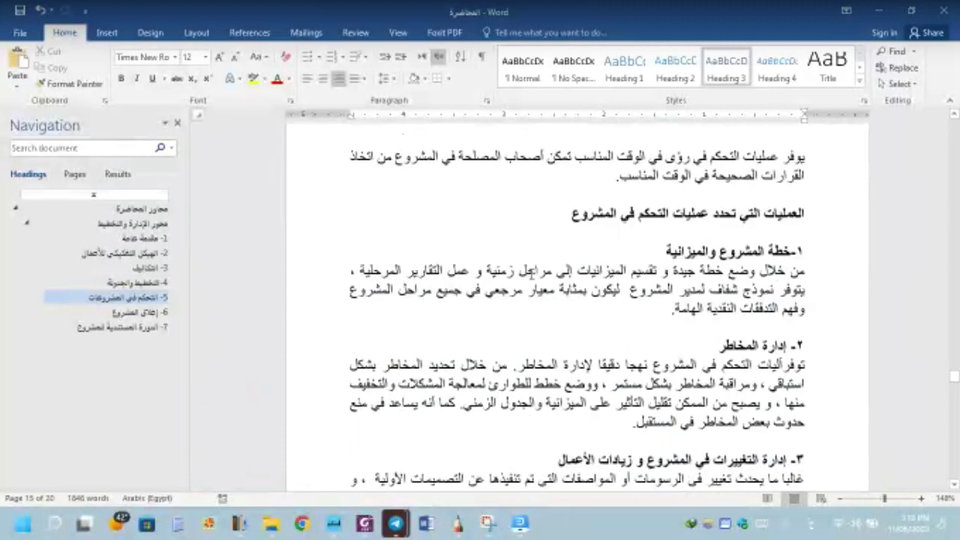
scroll(532, 272, down, 1)
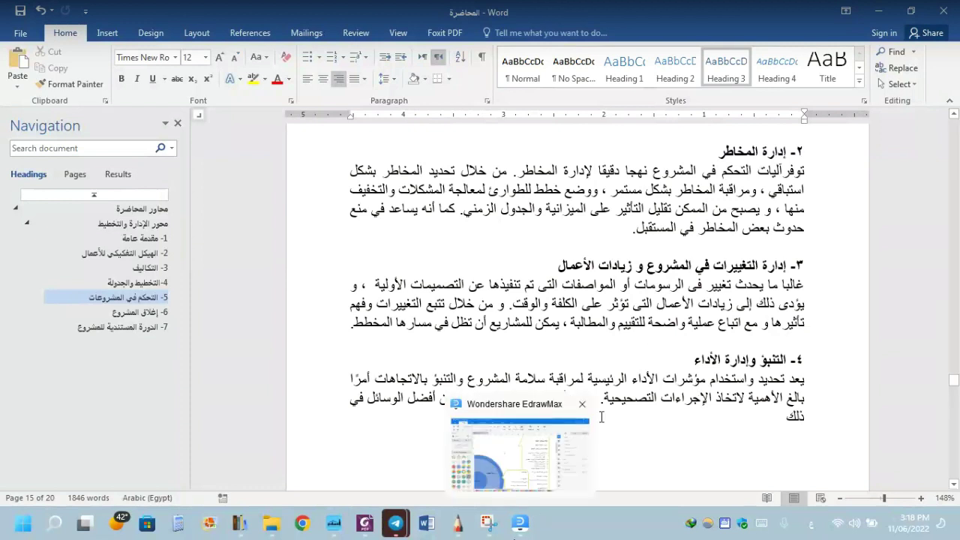
scroll(642, 378, down, 1)
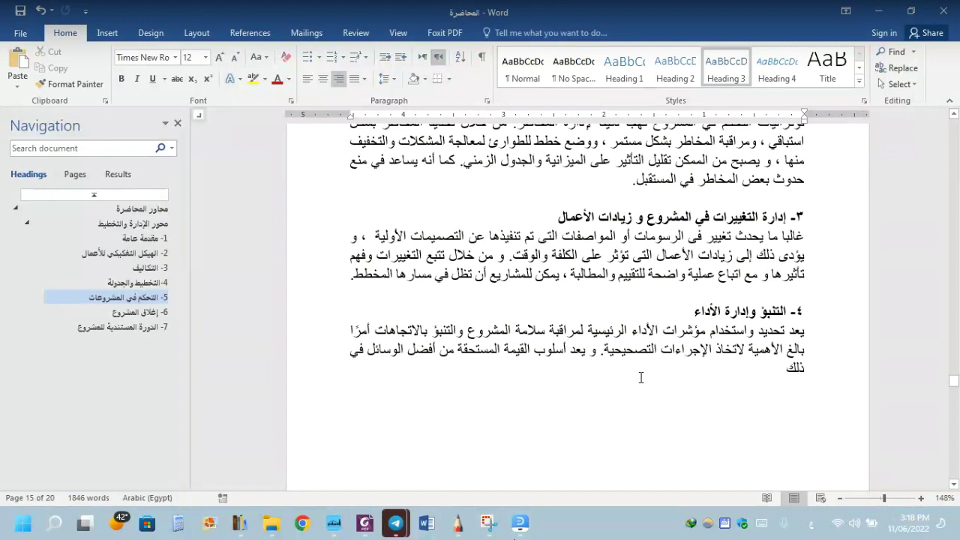
scroll(641, 378, down, 1)
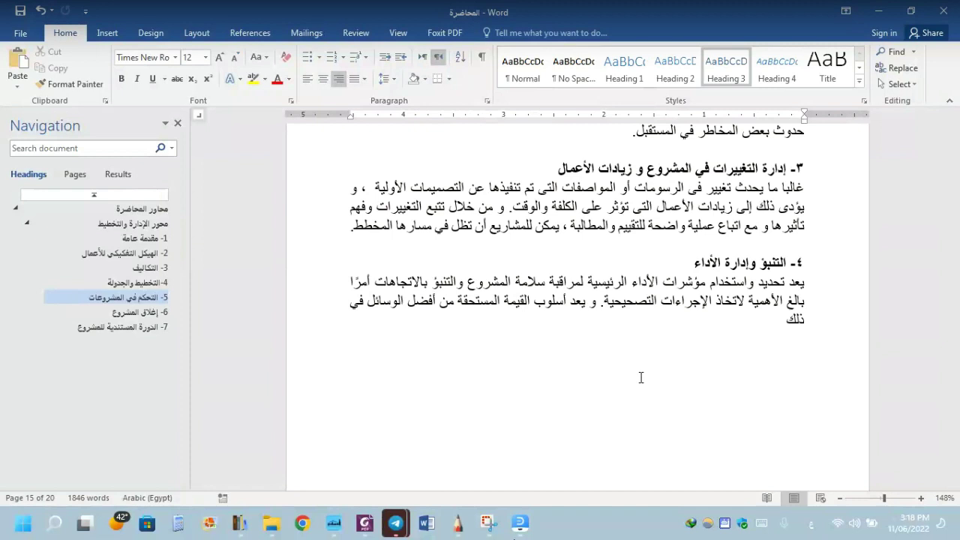
Scroll to page 16's Earned Value Management definition and its cost-versus-time S-curve with legend.
scroll(645, 364, down, 1)
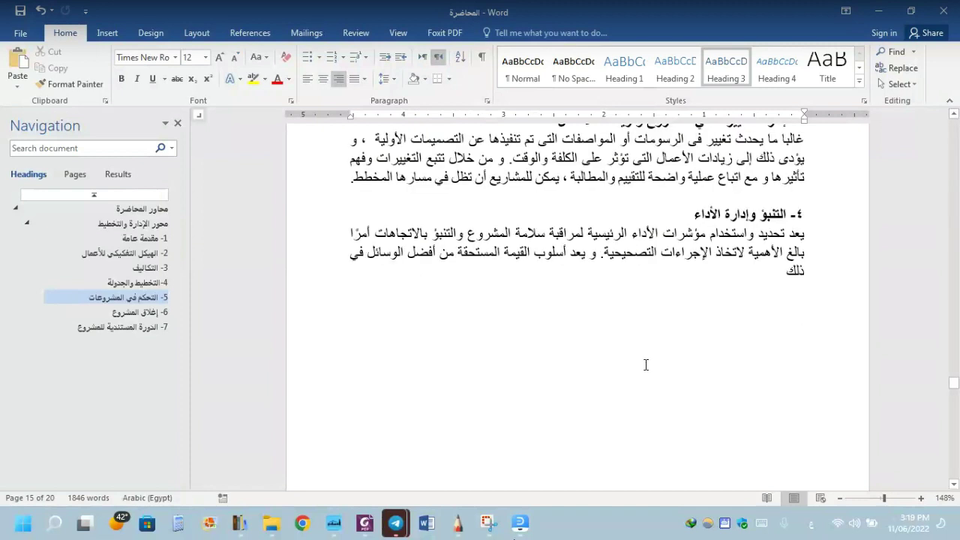
scroll(645, 365, down, 3)
scroll(645, 366, down, 5)
scroll(645, 368, down, 3)
scroll(645, 368, up, 1)
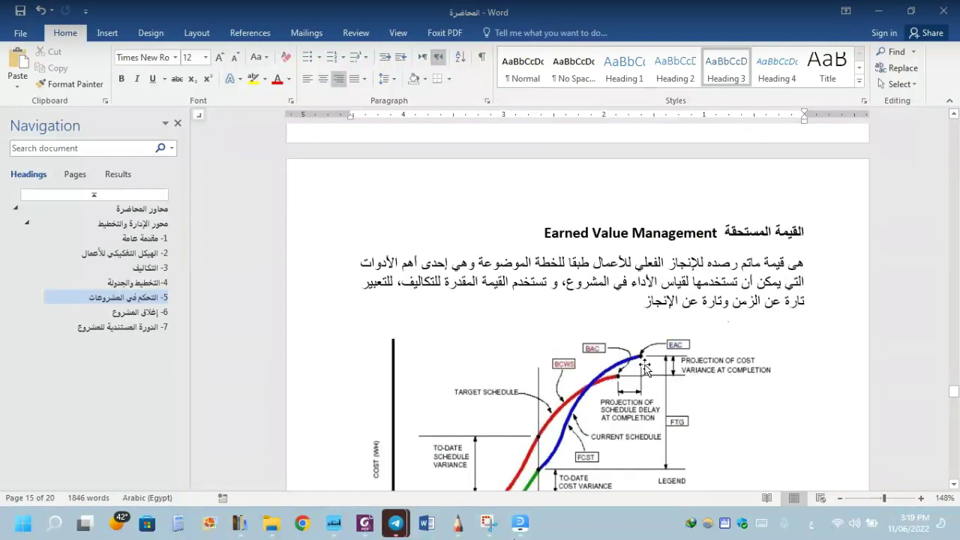
scroll(645, 367, down, 1)
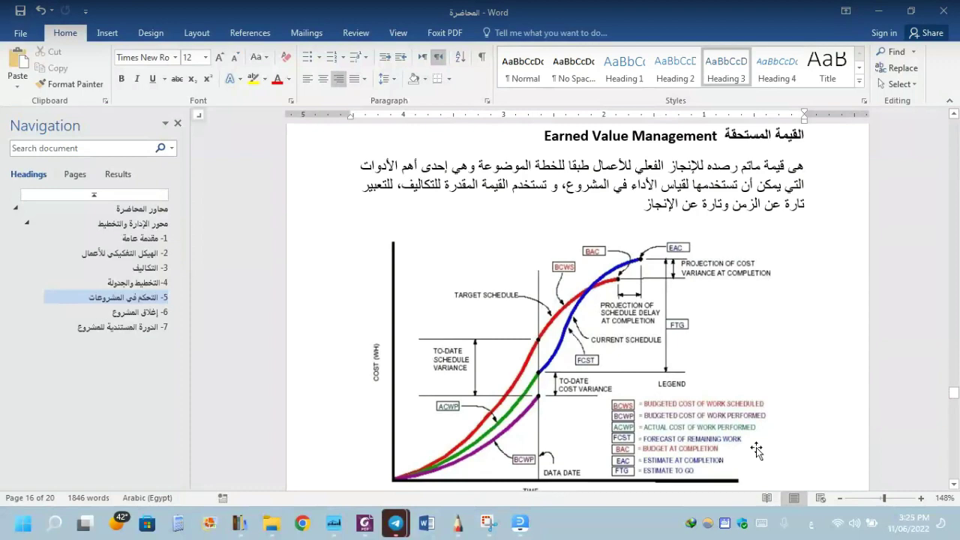
Scroll below the S-curve chart to the diagram of Data, Variances, Indices and Forecasts.
scroll(698, 318, down, 3)
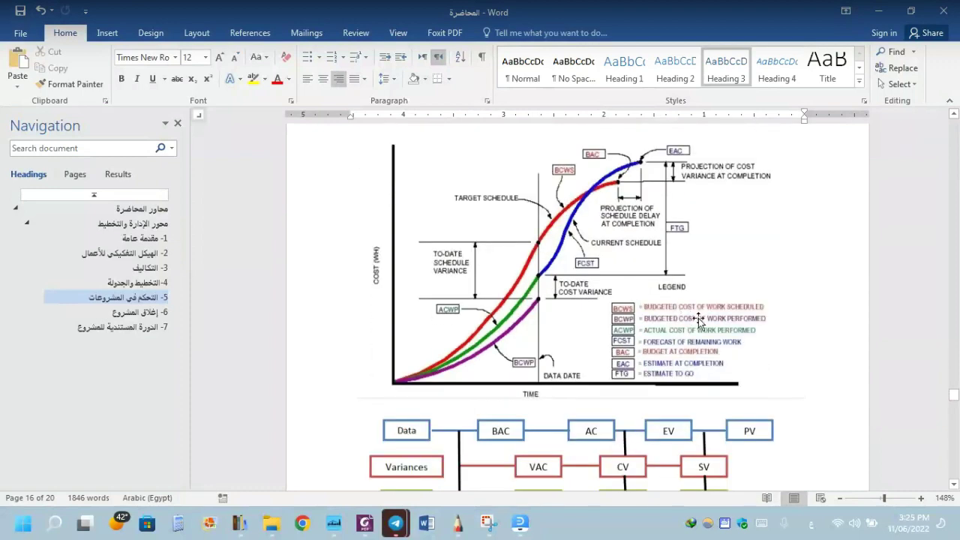
scroll(730, 330, down, 1)
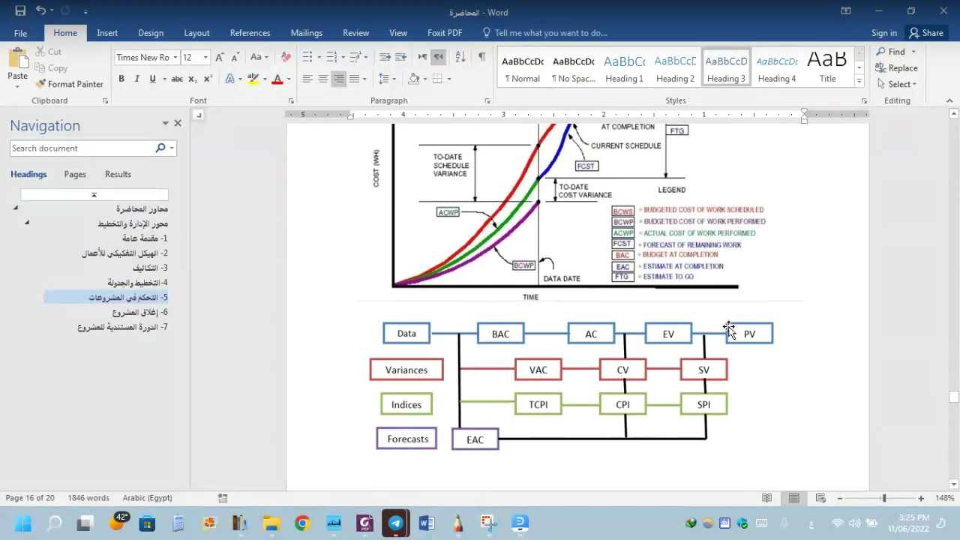
scroll(729, 331, down, 2)
scroll(729, 330, down, 1)
scroll(729, 330, up, 2)
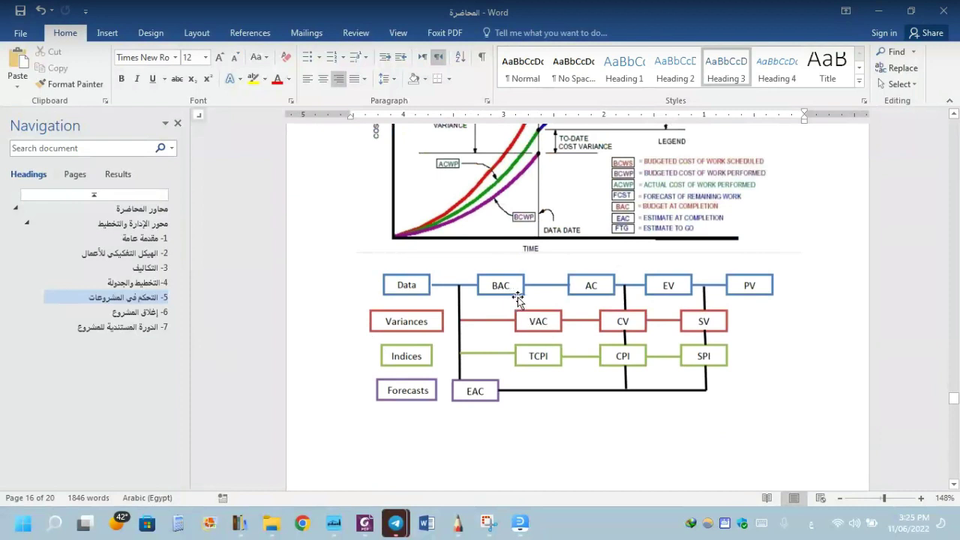
scroll(518, 297, down, 3)
scroll(520, 298, down, 2)
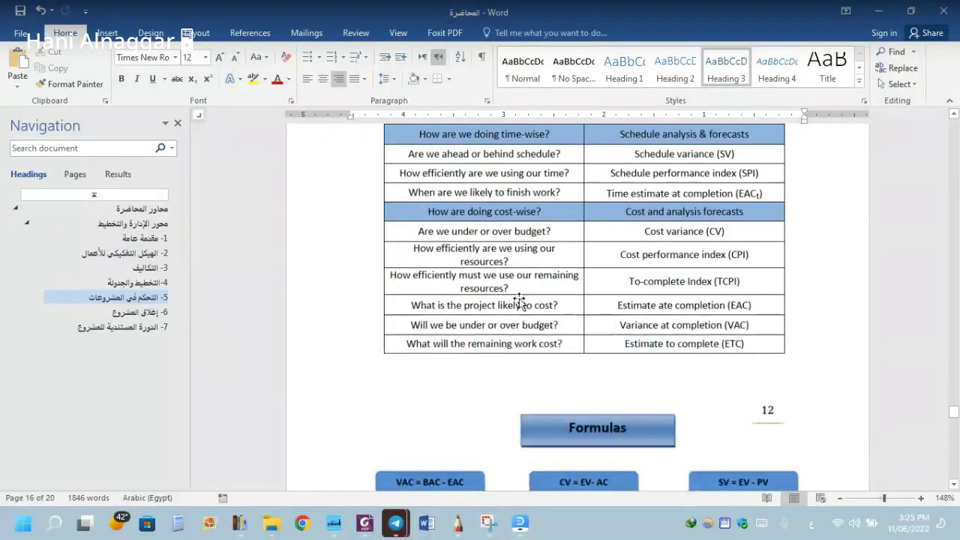
scroll(520, 299, down, 3)
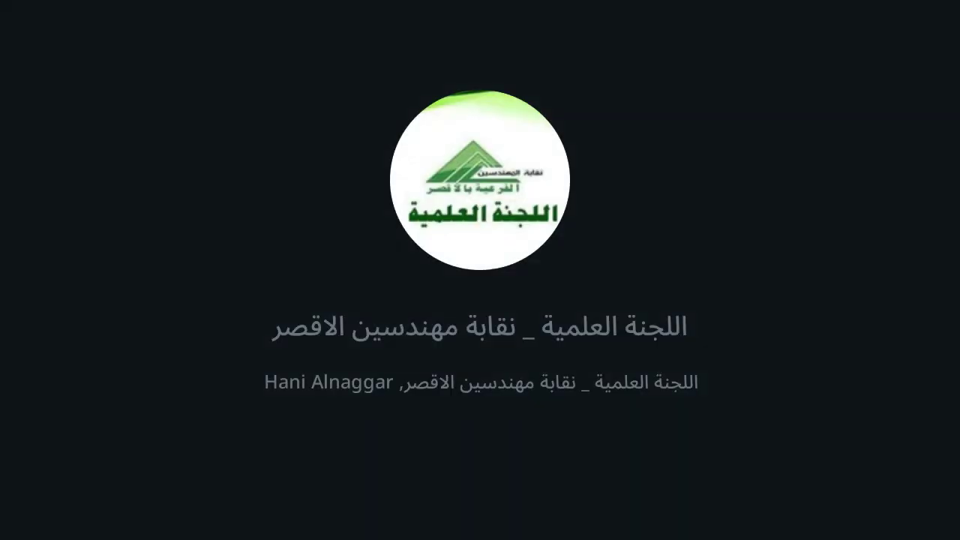
scroll(523, 290, down, 10)
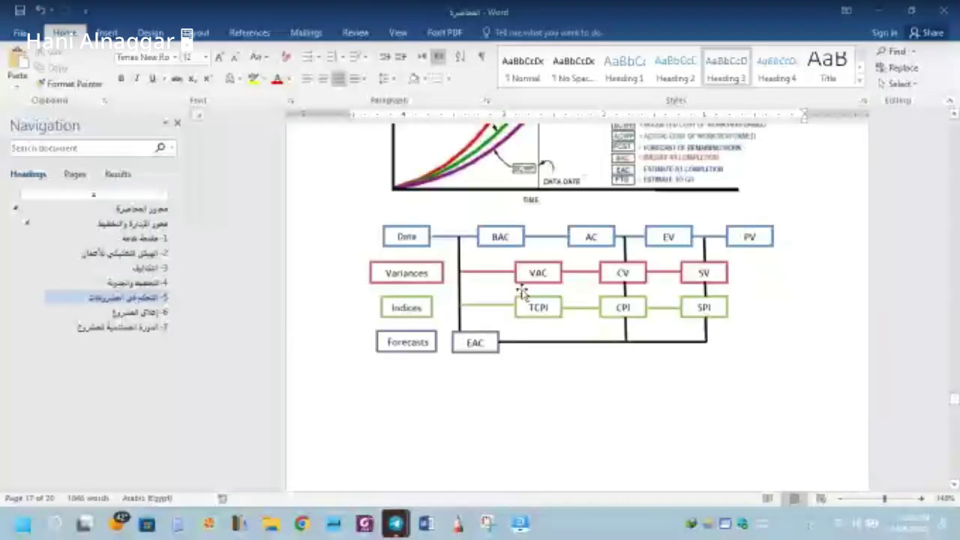
scroll(523, 289, up, 1)
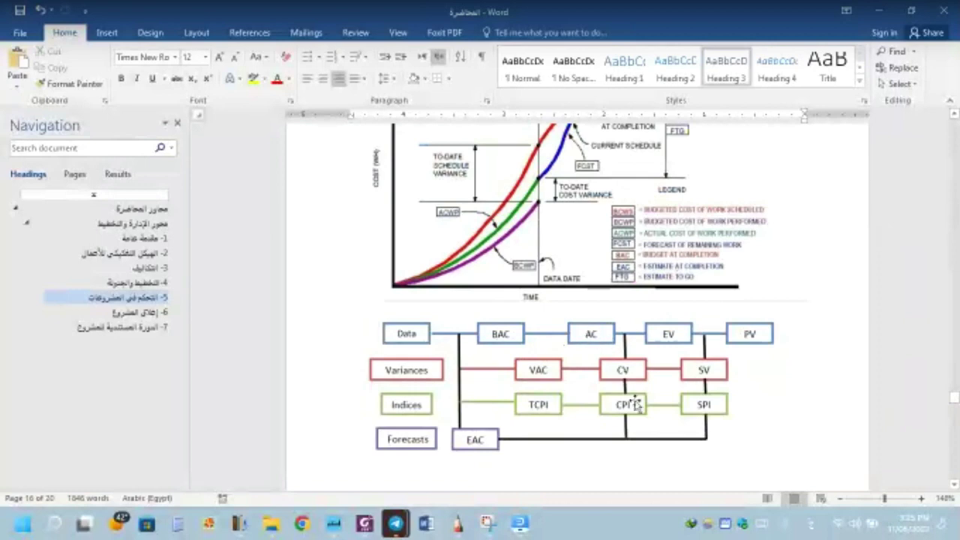
scroll(636, 398, down, 3)
scroll(636, 400, down, 5)
scroll(636, 403, down, 3)
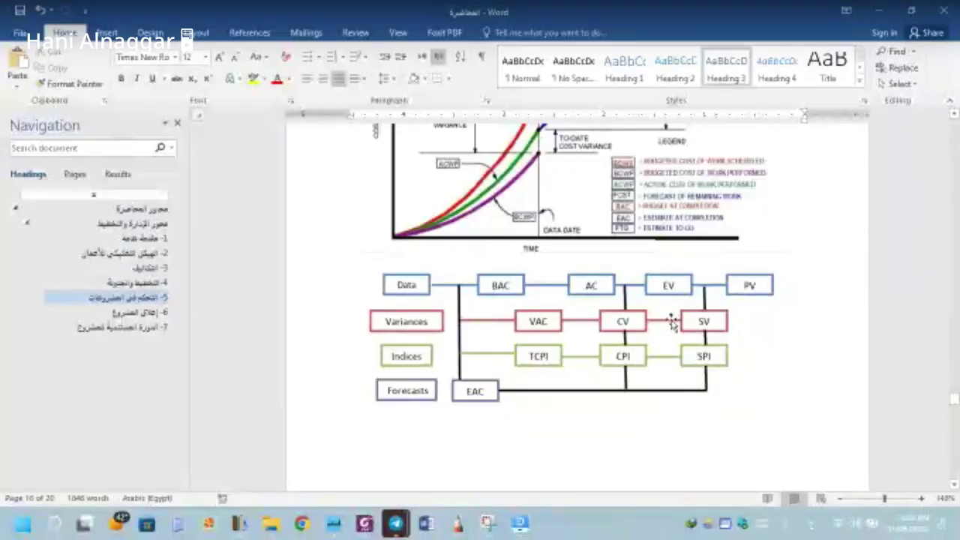
scroll(673, 321, up, 2)
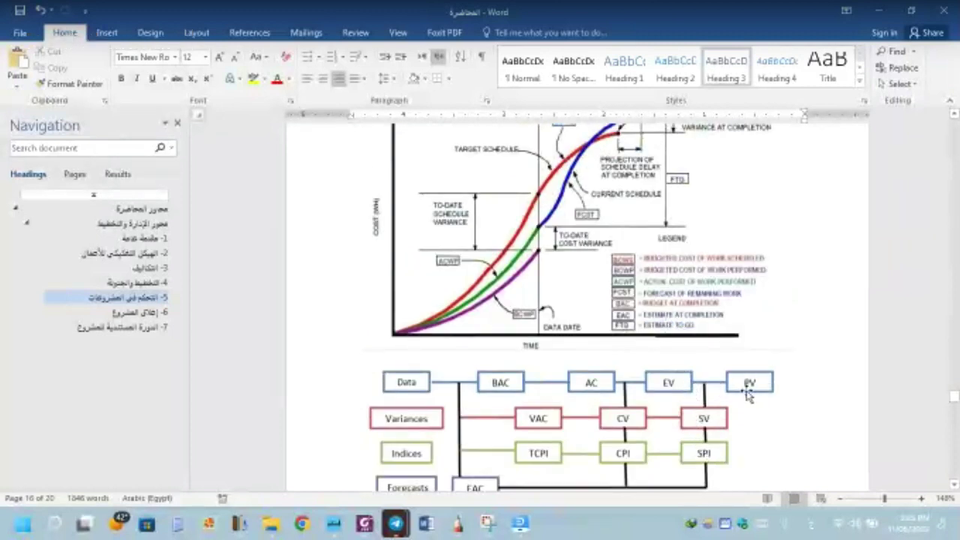
Select the EVM diagram picture so Picture Tools Format appears.
click(724, 409)
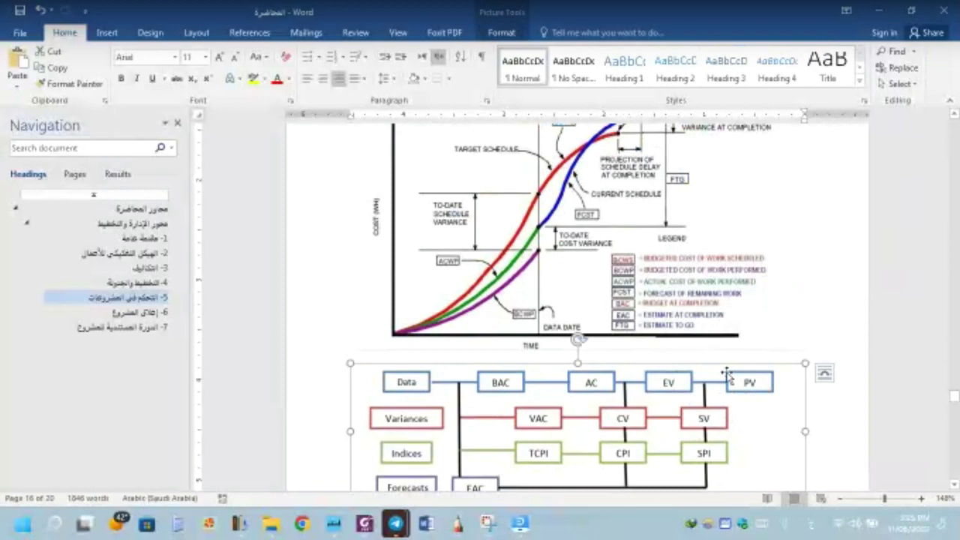
scroll(728, 377, down, 1)
scroll(726, 375, down, 1)
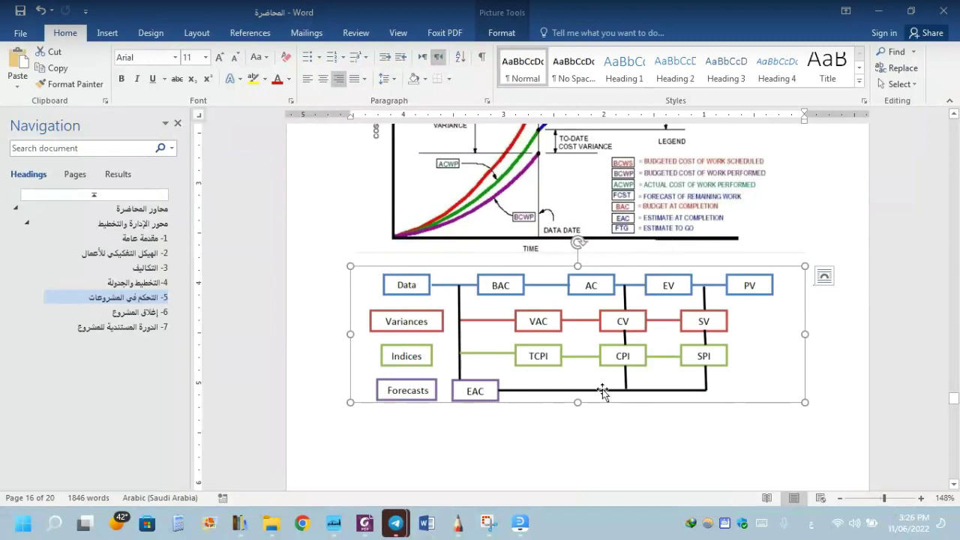
Review the S-curve chart and legend, then the page 17 table of EVM measures like SV and SPI.
scroll(602, 391, up, 2)
scroll(604, 383, up, 3)
scroll(608, 375, up, 1)
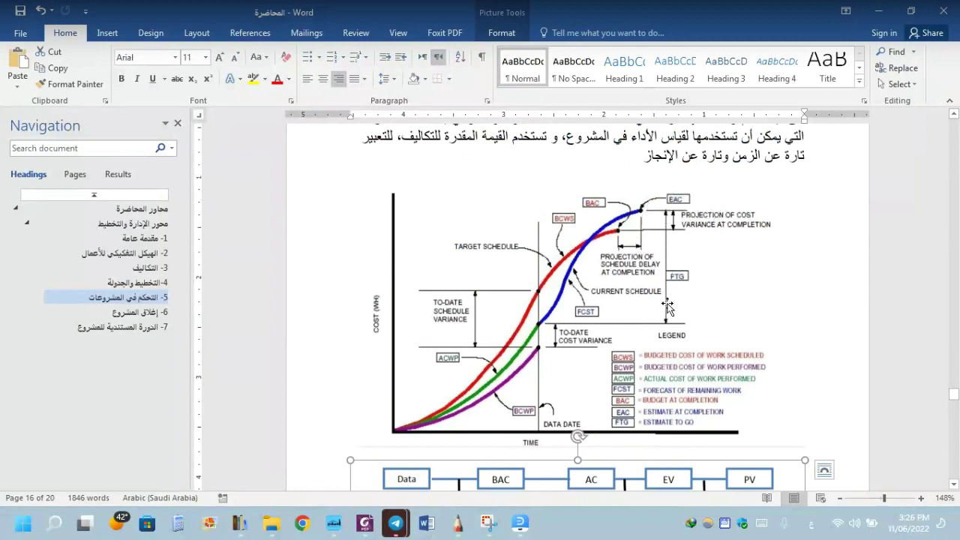
scroll(666, 319, down, 1)
scroll(665, 319, down, 1)
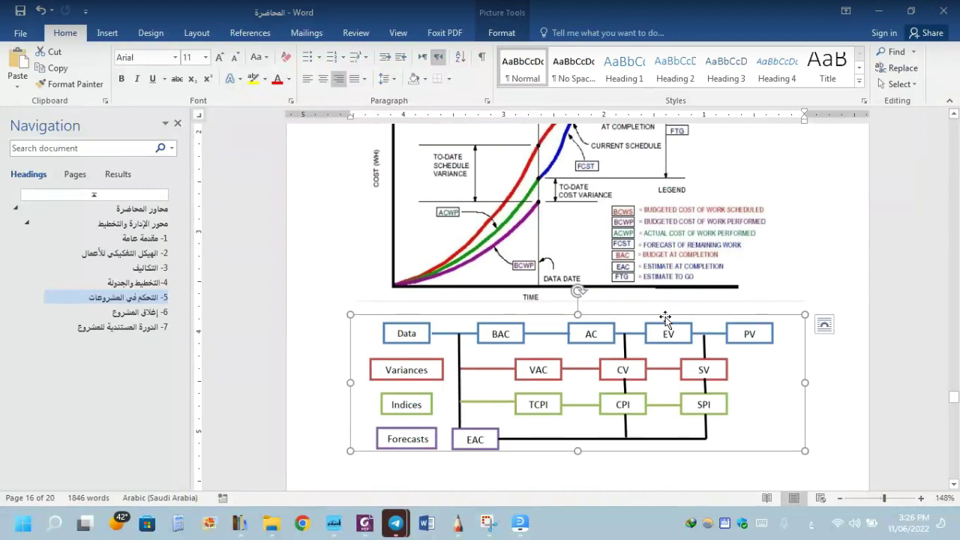
scroll(497, 427, up, 1)
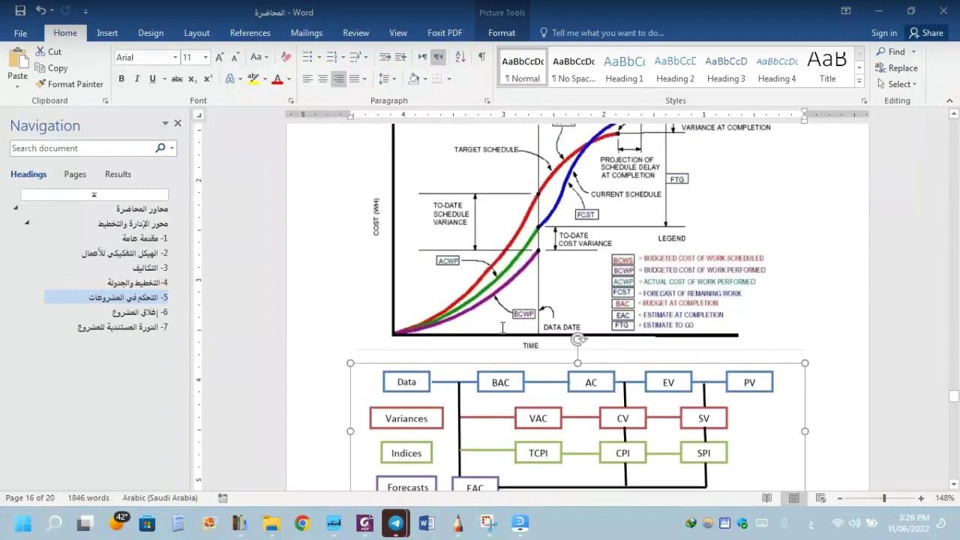
scroll(525, 251, up, 1)
scroll(526, 251, up, 1)
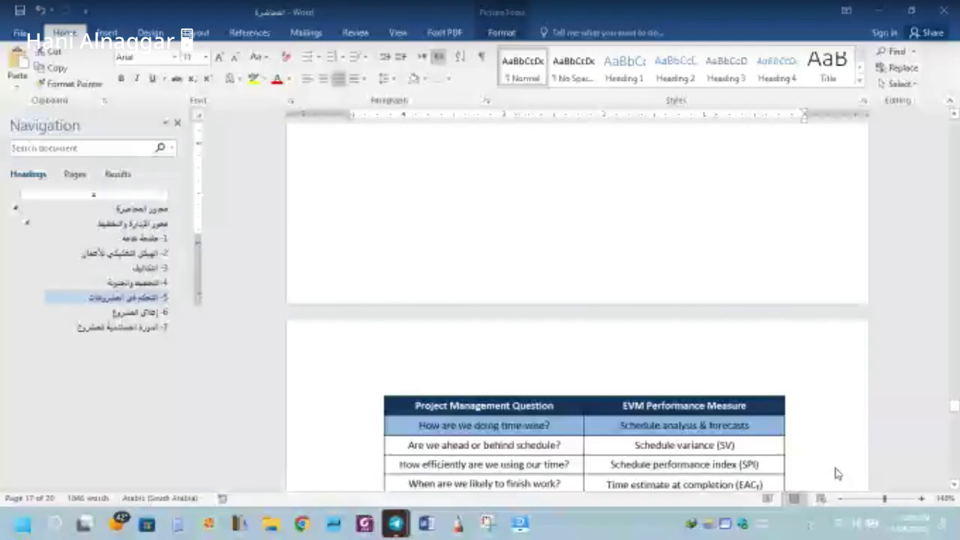
Compare the Project Management Question table with the page 16 EVM diagram, ending on the diagram.
scroll(838, 474, down, 3)
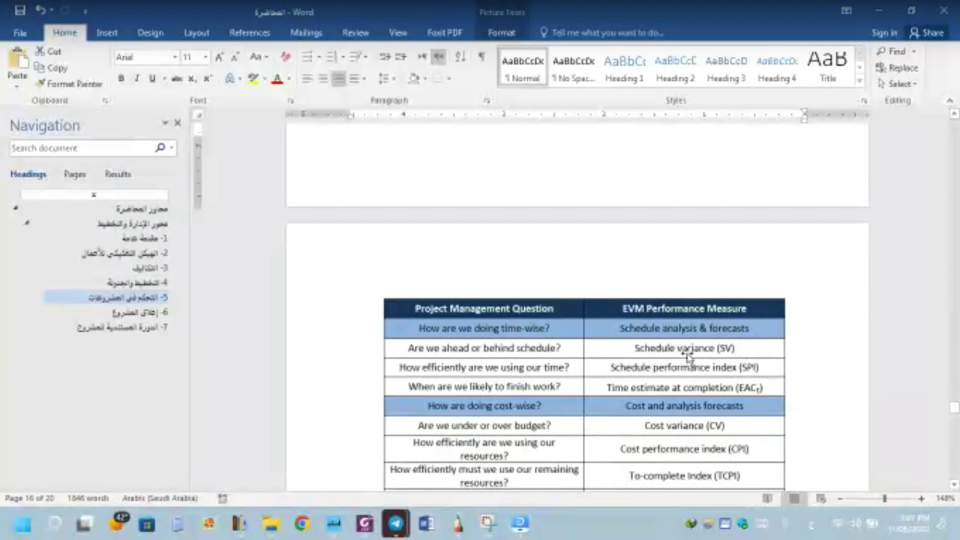
scroll(704, 382, up, 2)
scroll(704, 382, up, 3)
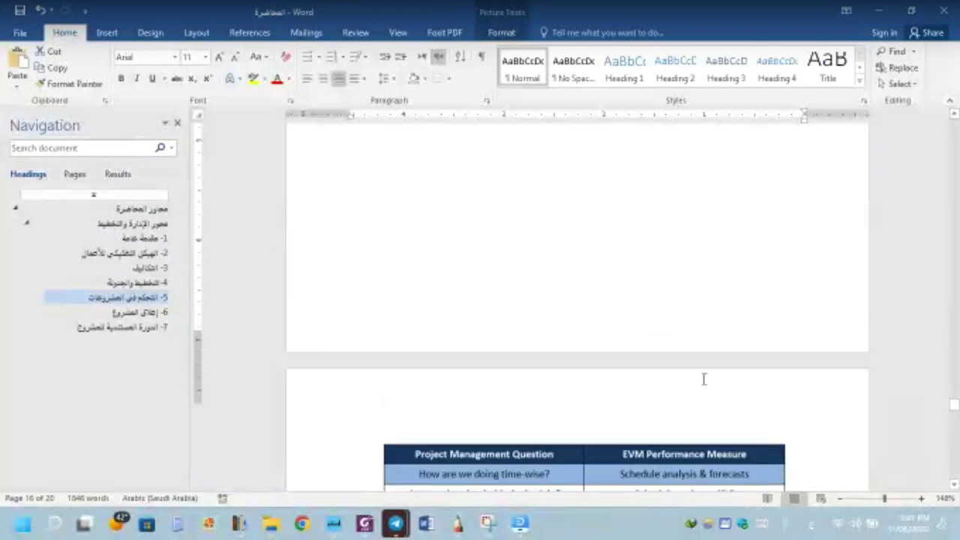
scroll(703, 380, up, 8)
scroll(697, 361, up, 2)
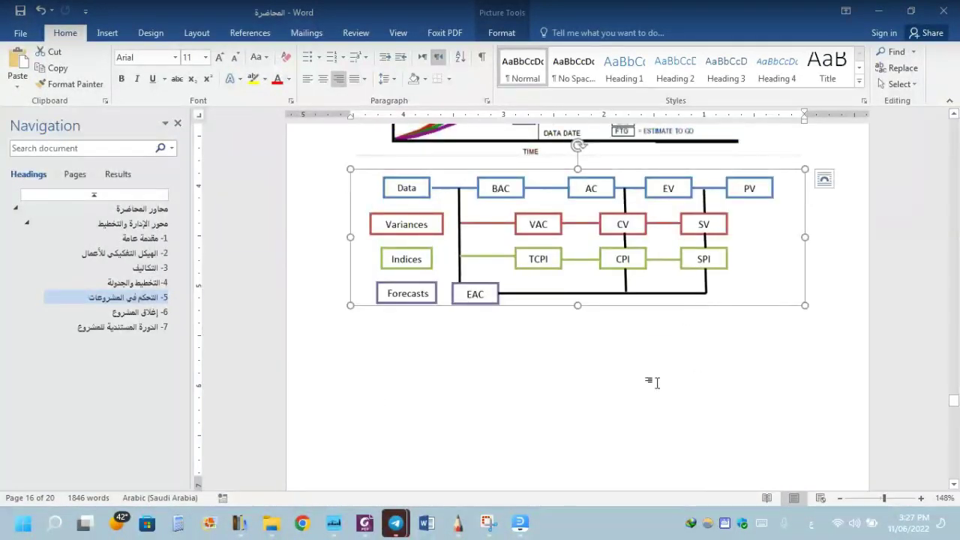
scroll(656, 382, down, 8)
scroll(658, 386, down, 7)
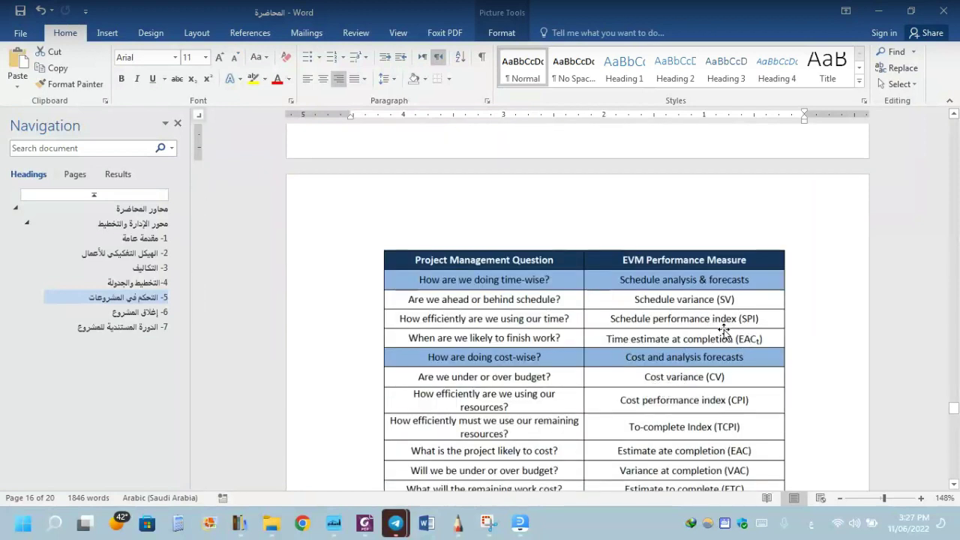
scroll(742, 330, up, 3)
scroll(734, 335, up, 4)
scroll(736, 335, up, 2)
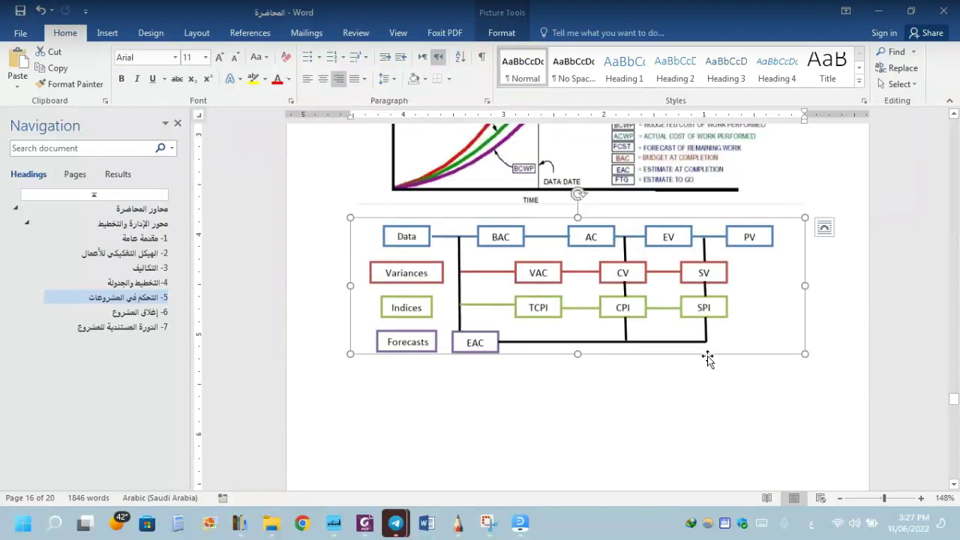
scroll(706, 357, down, 5)
scroll(706, 358, down, 2)
scroll(706, 357, down, 1)
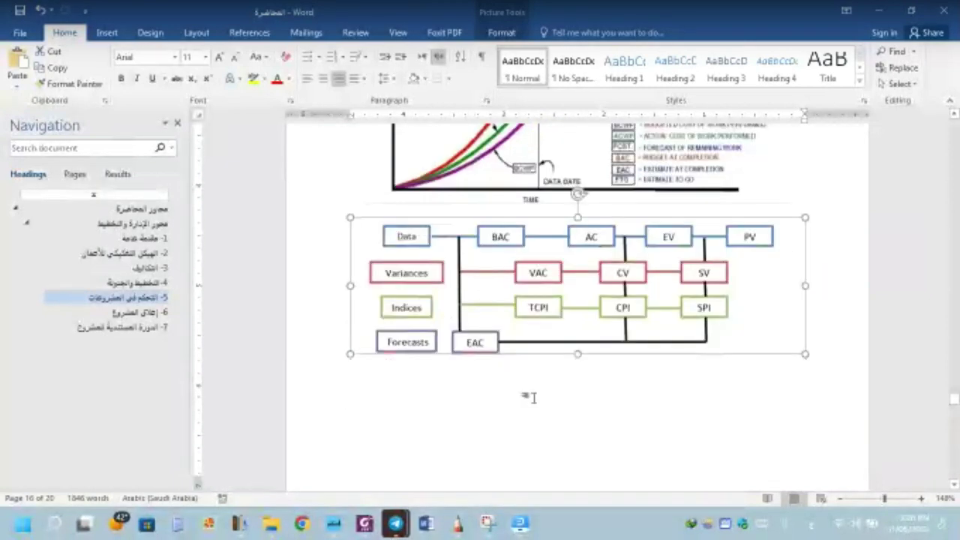
Scroll back to page 16's diagram tying BAC, AC, EV and PV to variances, indices and EAC.
scroll(534, 404, down, 5)
scroll(536, 403, down, 3)
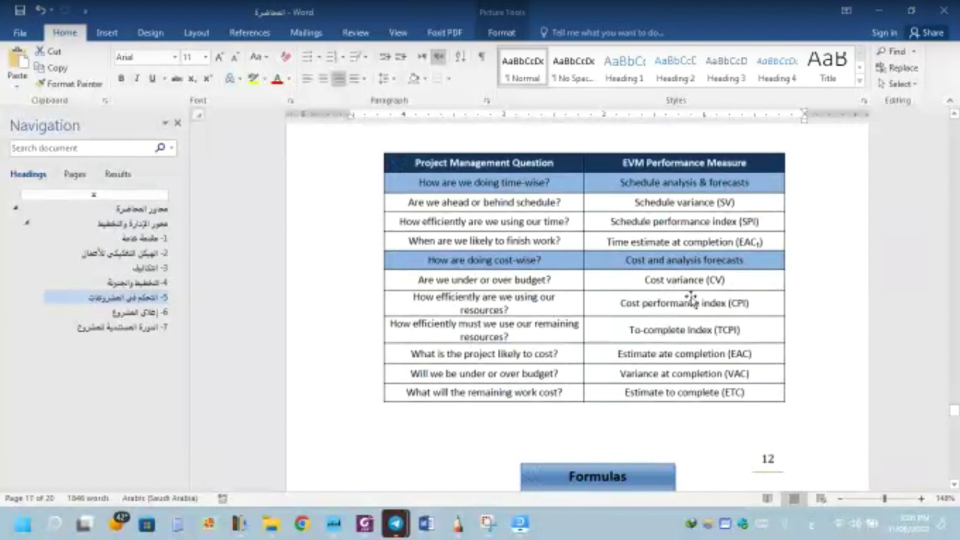
scroll(494, 327, up, 3)
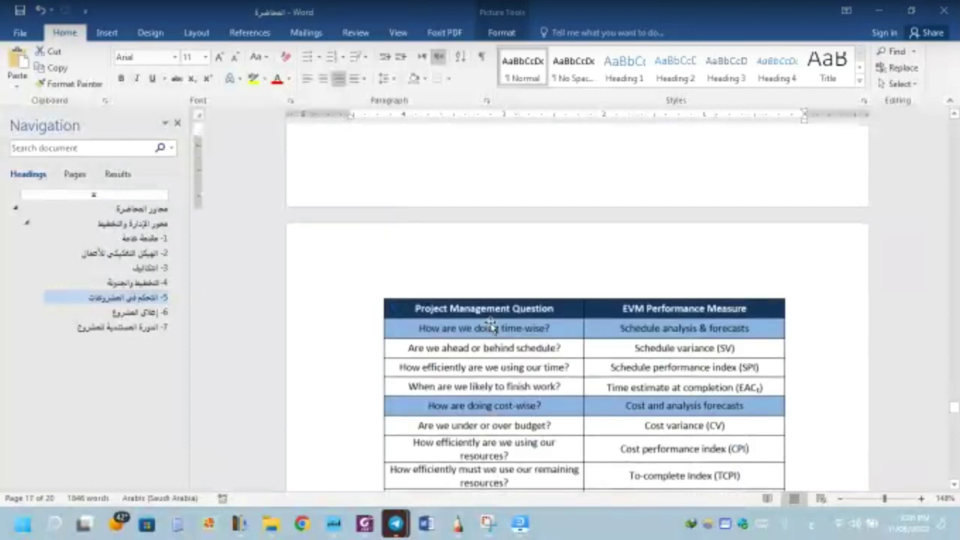
scroll(491, 324, up, 4)
scroll(488, 321, up, 4)
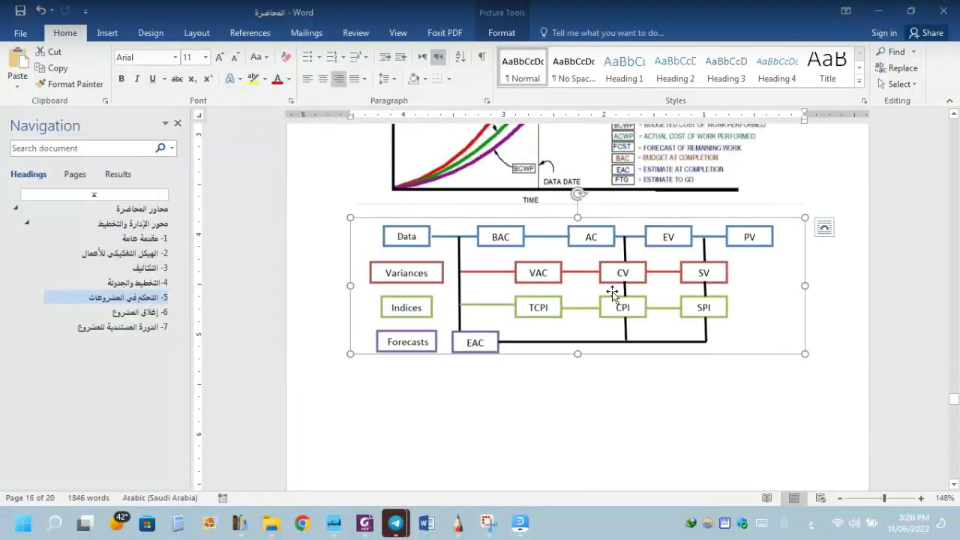
scroll(622, 308, down, 2)
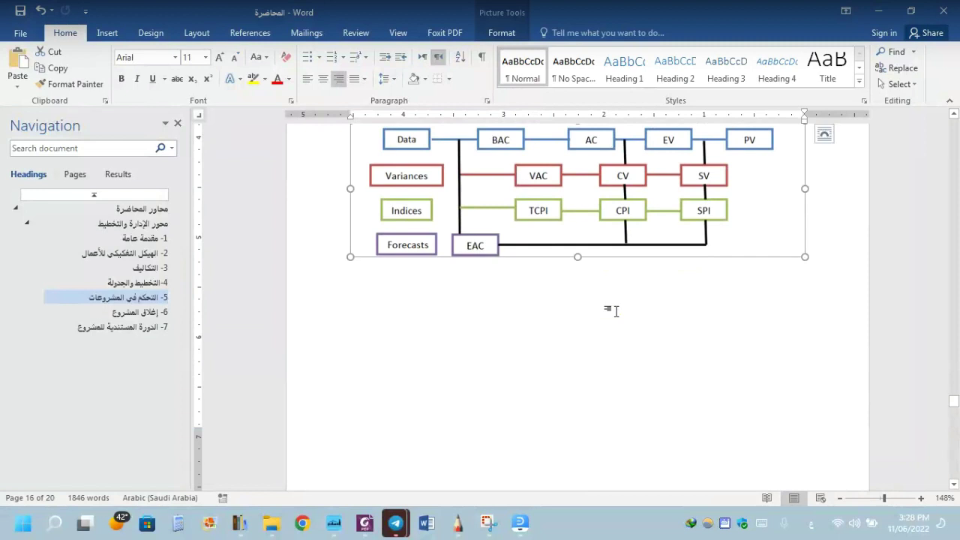
scroll(615, 311, down, 1)
scroll(615, 311, down, 5)
scroll(615, 310, down, 1)
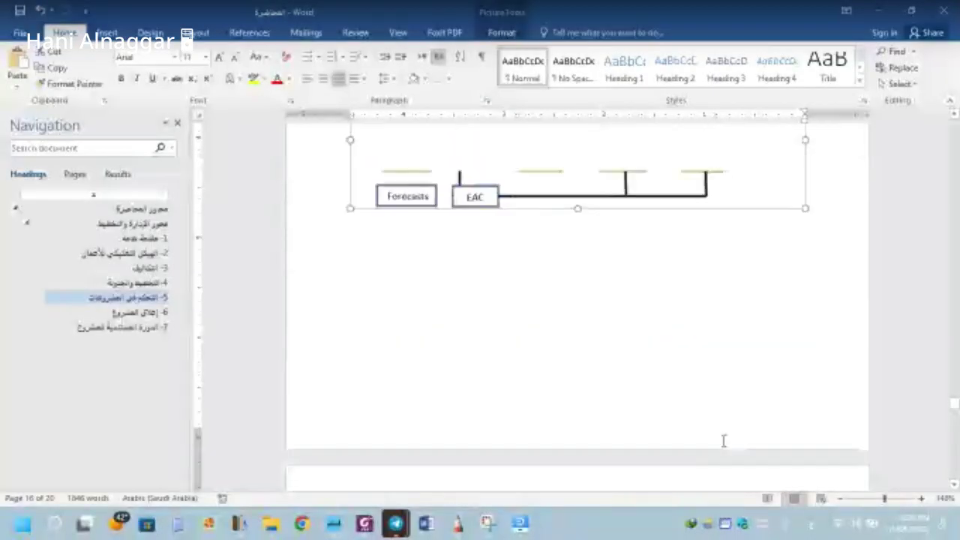
scroll(722, 440, down, 1)
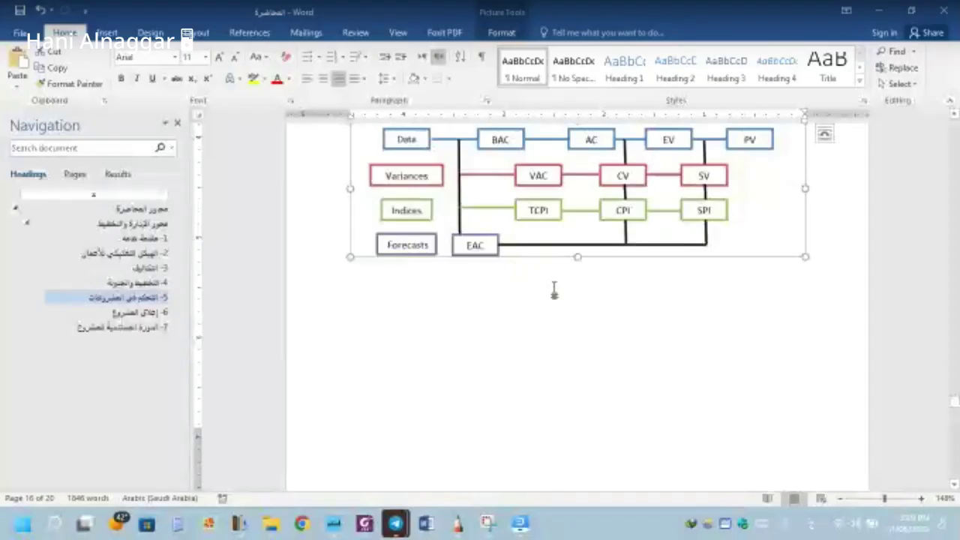
Scroll down to page 17's table pairing project-management questions with EVM measures through ETC.
scroll(555, 285, down, 8)
scroll(556, 285, down, 4)
scroll(556, 291, down, 3)
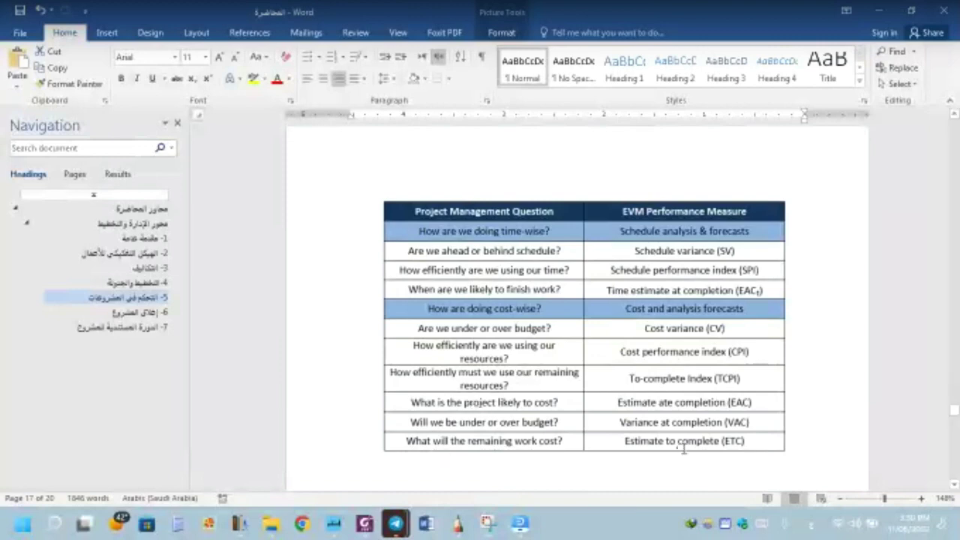
Scroll past the EVM table to the Formulas boxes for VAC, CV, SV, TCPI, CPI, SPI and EAC.
scroll(685, 448, down, 3)
scroll(685, 449, down, 4)
scroll(685, 449, up, 1)
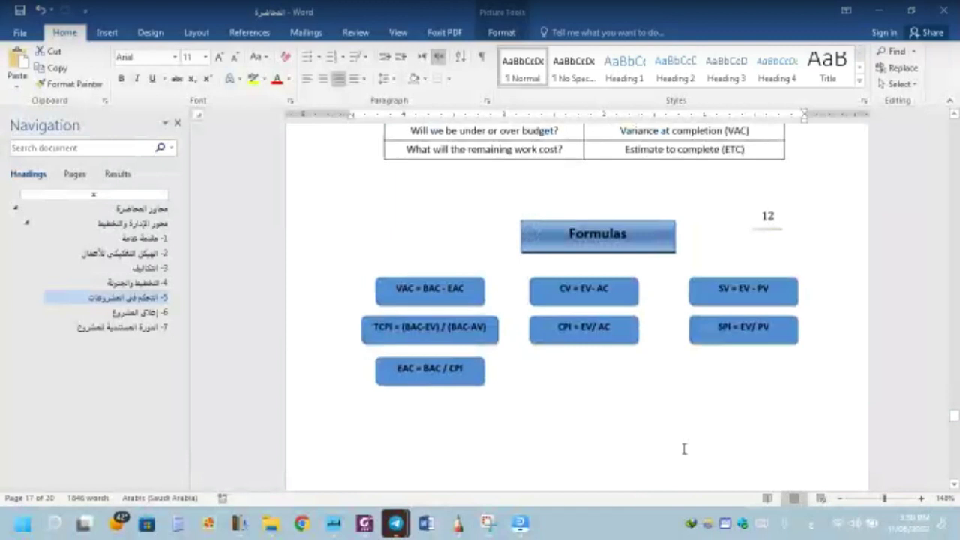
scroll(480, 345, up, 1)
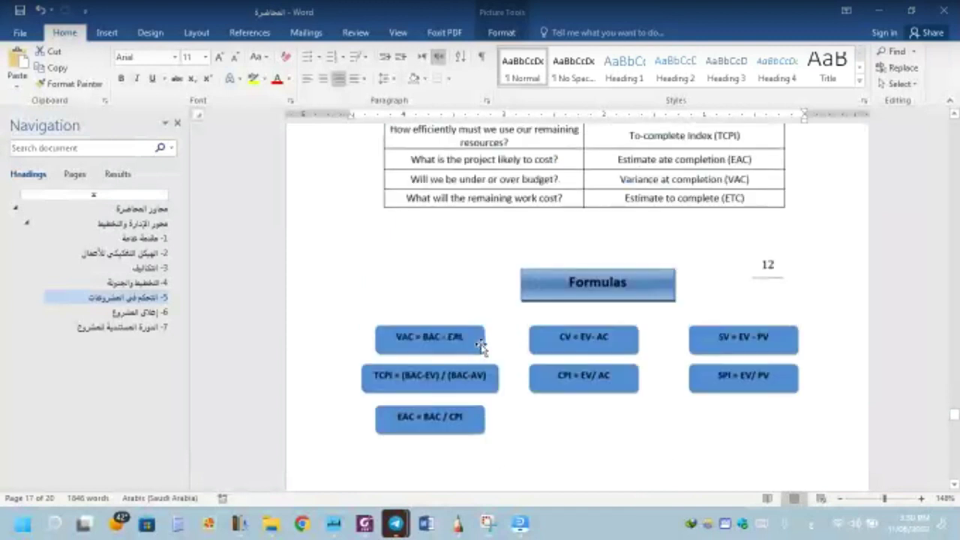
scroll(480, 345, up, 1)
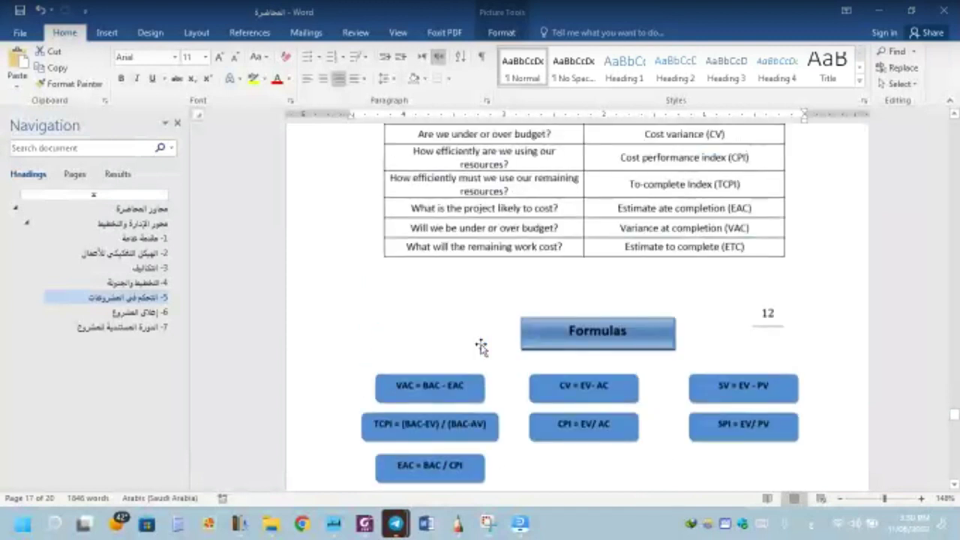
scroll(488, 345, up, 1)
scroll(488, 345, up, 1)
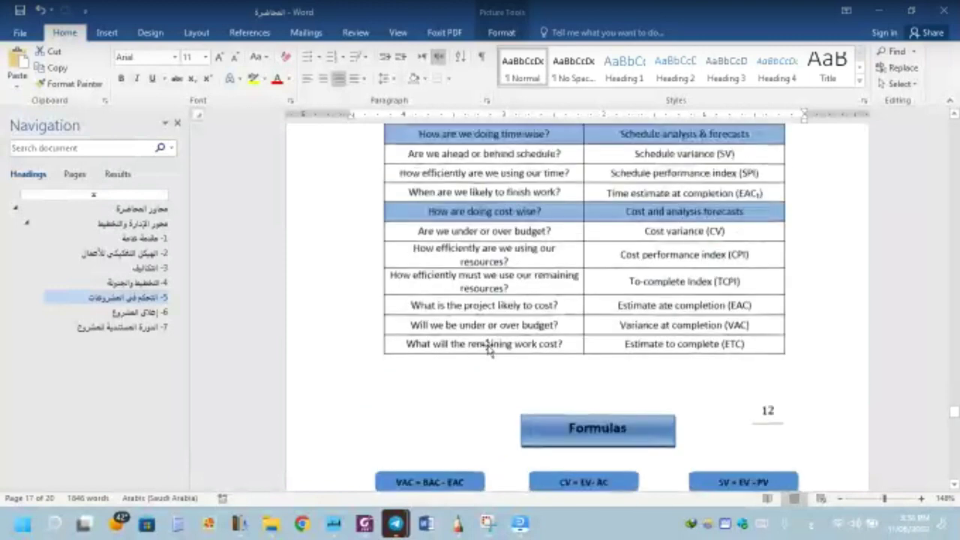
scroll(488, 347, down, 1)
scroll(488, 347, down, 1)
scroll(489, 346, down, 1)
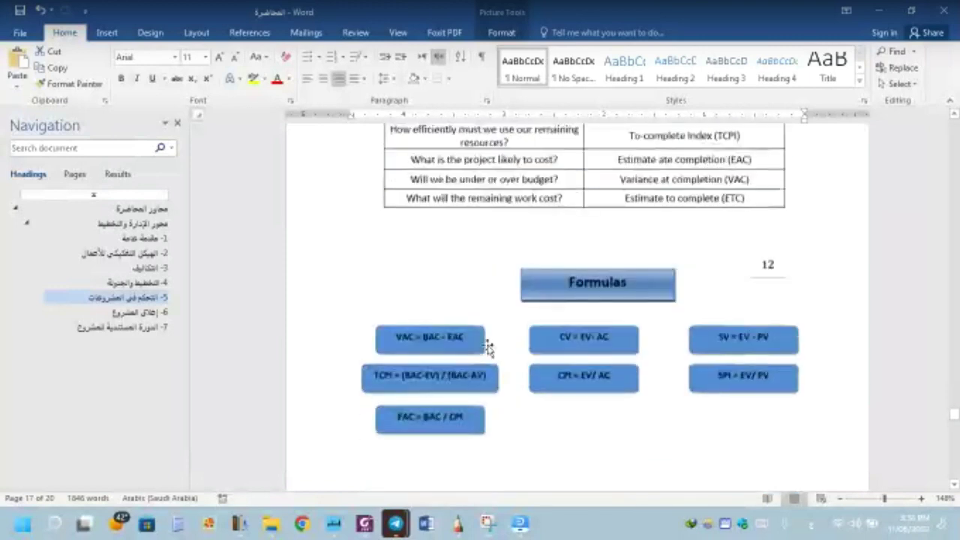
scroll(488, 347, up, 2)
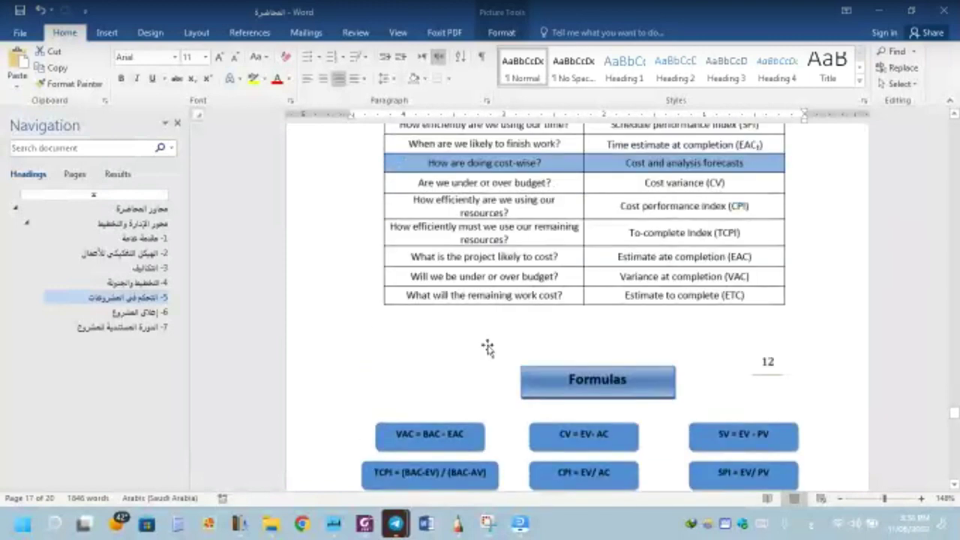
scroll(488, 347, up, 1)
scroll(488, 347, up, 1)
scroll(488, 345, down, 2)
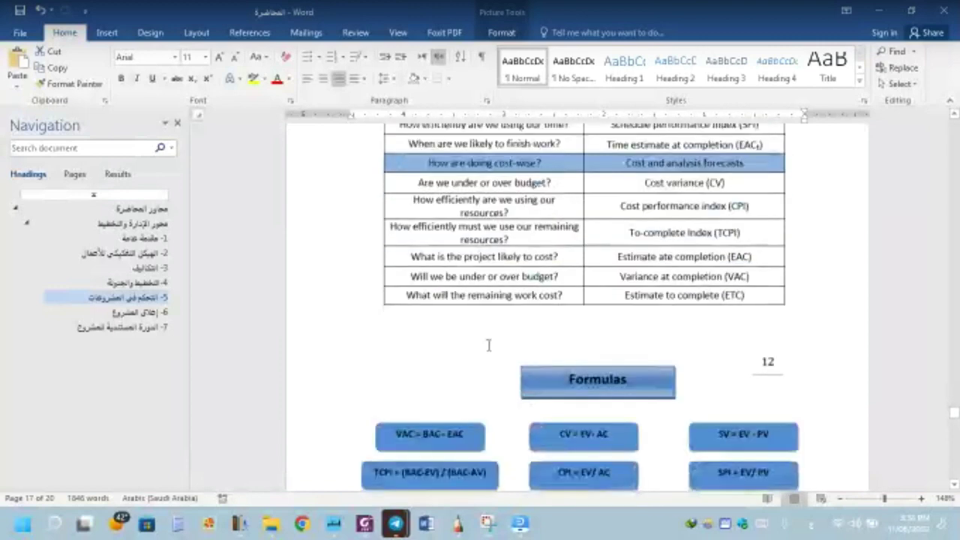
scroll(488, 345, up, 6)
scroll(487, 345, up, 1)
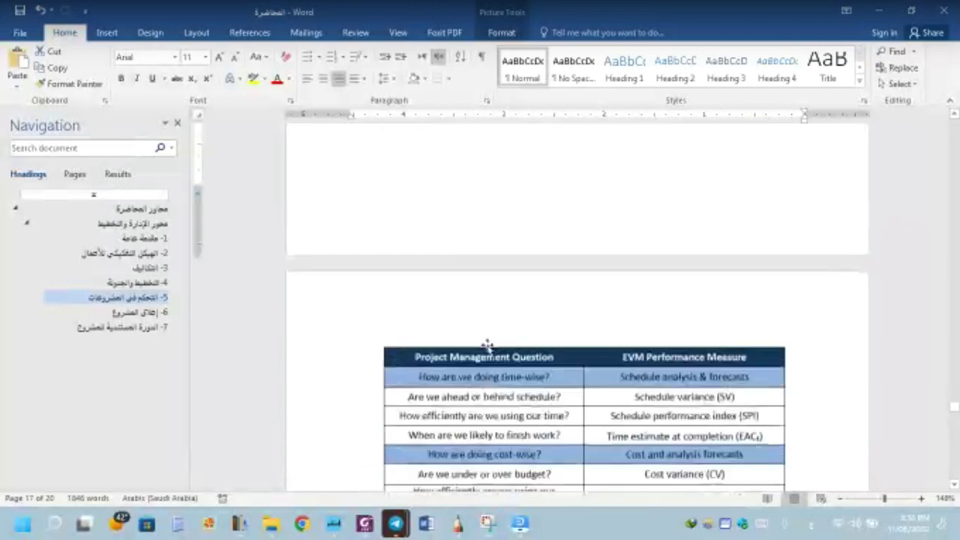
scroll(487, 345, up, 5)
scroll(486, 345, up, 2)
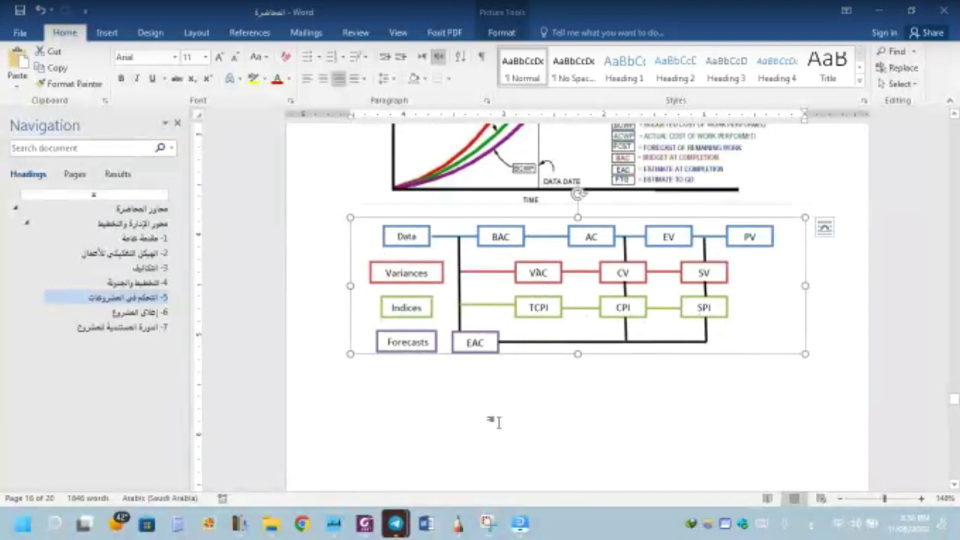
scroll(496, 422, down, 3)
scroll(501, 423, down, 5)
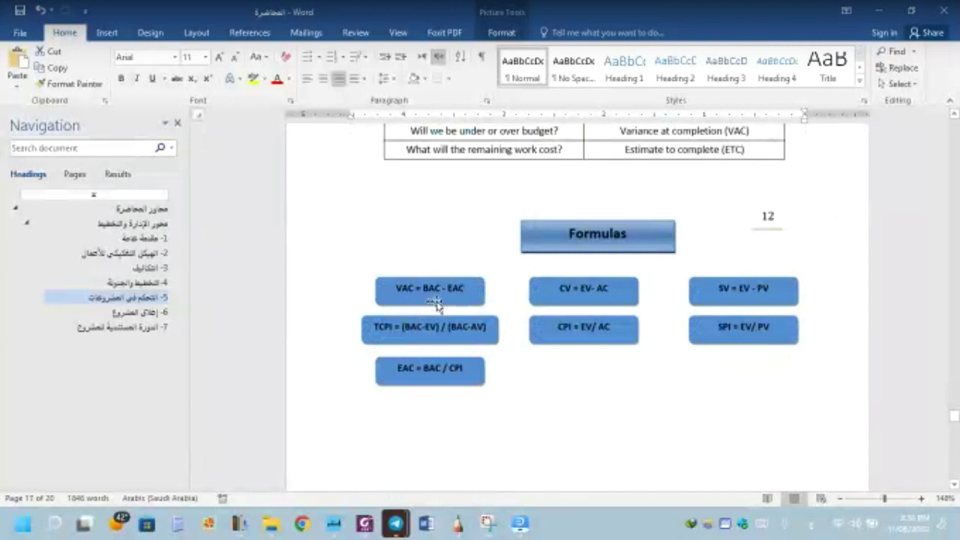
Scroll to the end of the Formulas boxes, where EAC = BAC / CPI sits under the TCPI formula.
scroll(435, 304, up, 4)
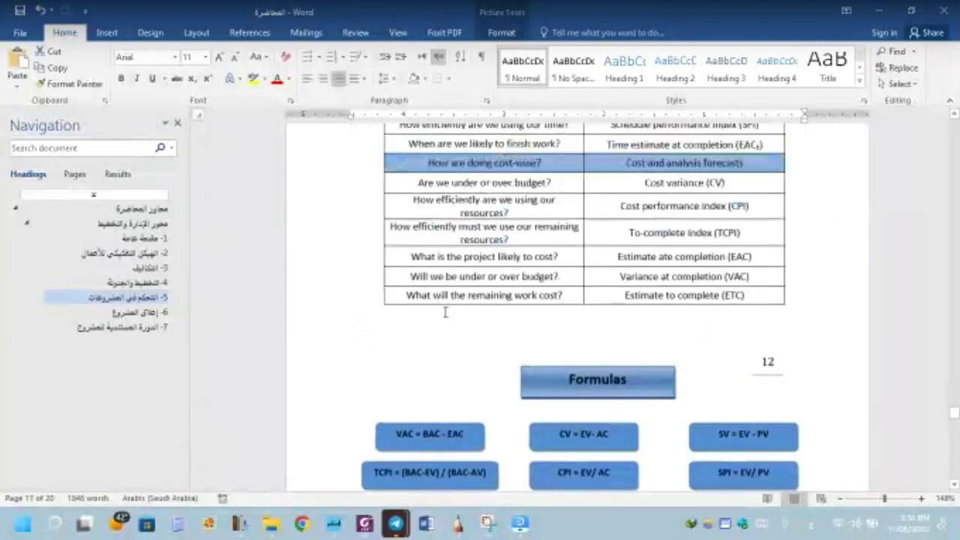
scroll(445, 312, up, 1)
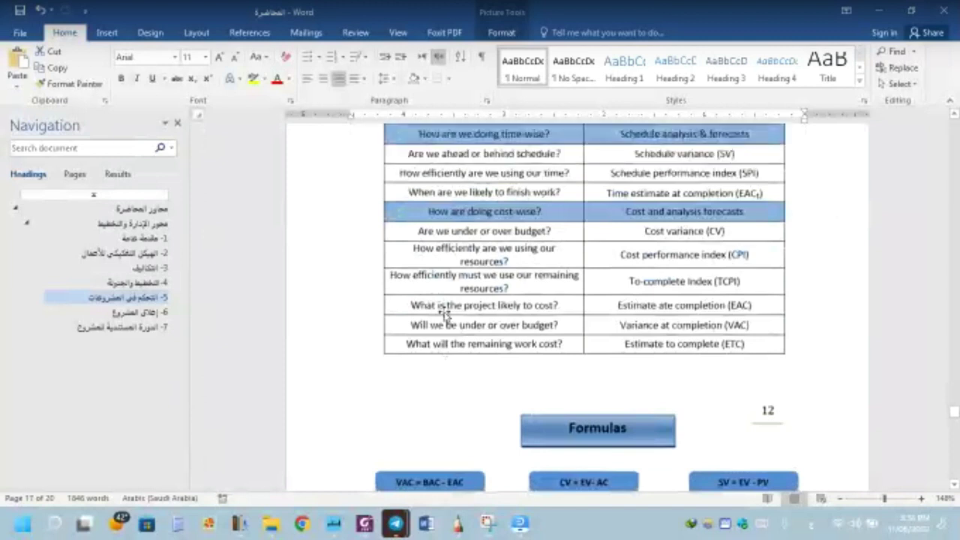
scroll(697, 289, down, 1)
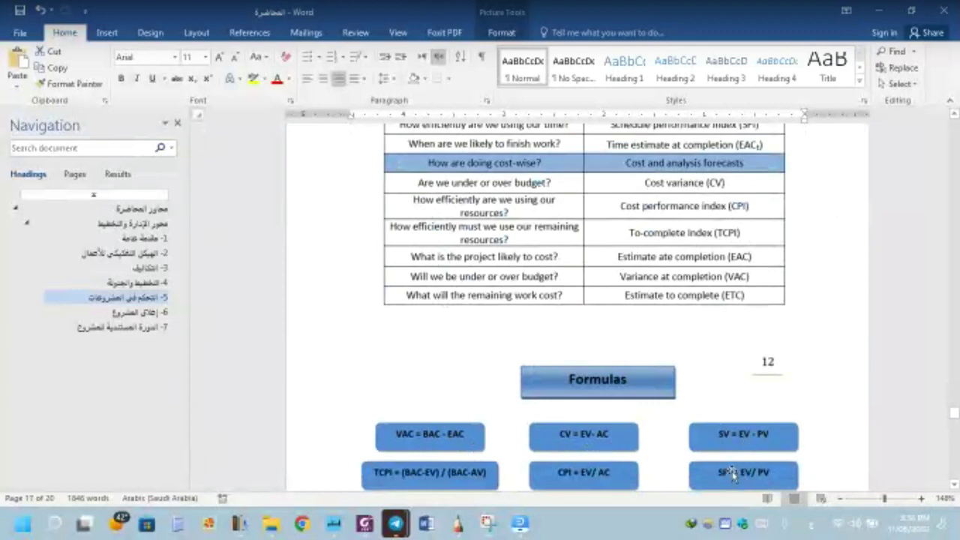
scroll(698, 482, down, 1)
scroll(699, 482, down, 1)
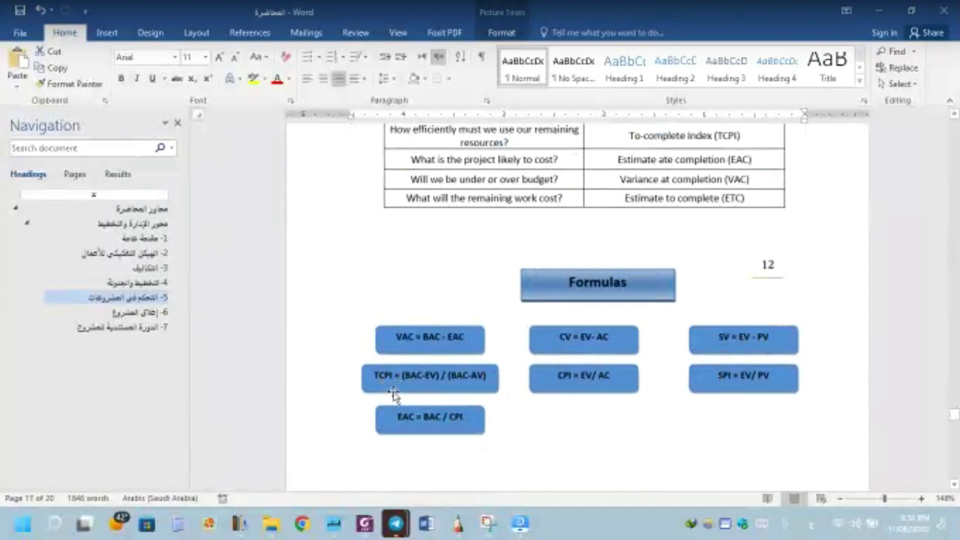
scroll(394, 391, up, 1)
scroll(394, 394, up, 1)
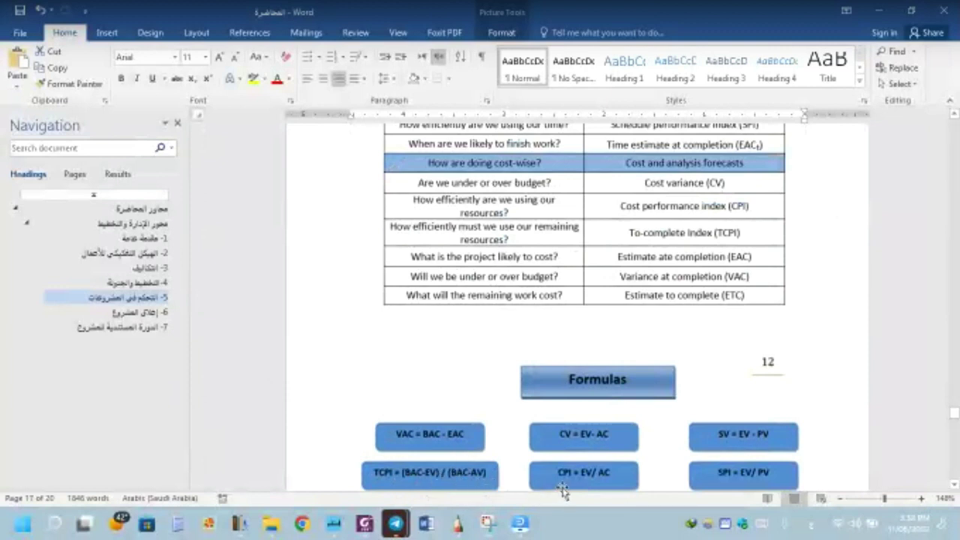
scroll(561, 395, down, 3)
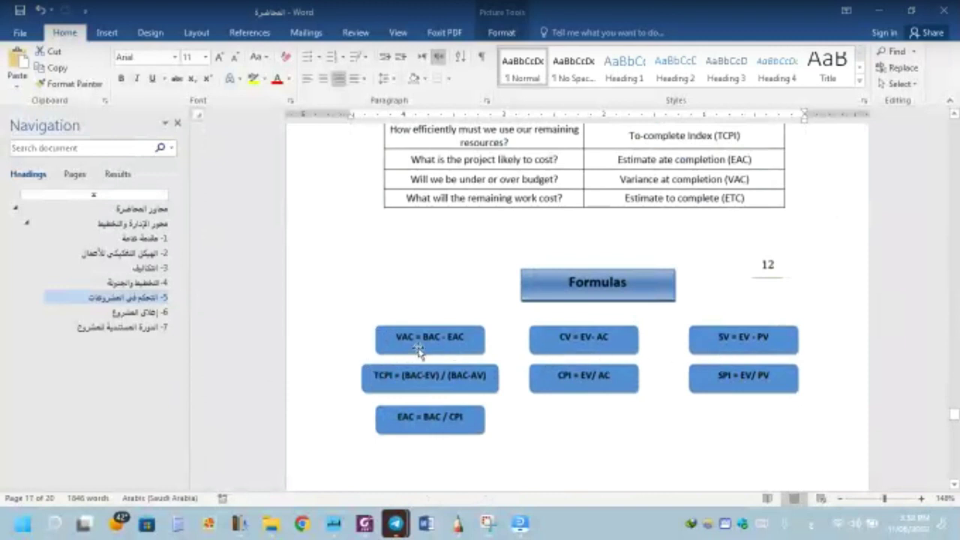
Scroll back and forth over the EVM table and Formulas boxes to review them.
scroll(515, 315, up, 2)
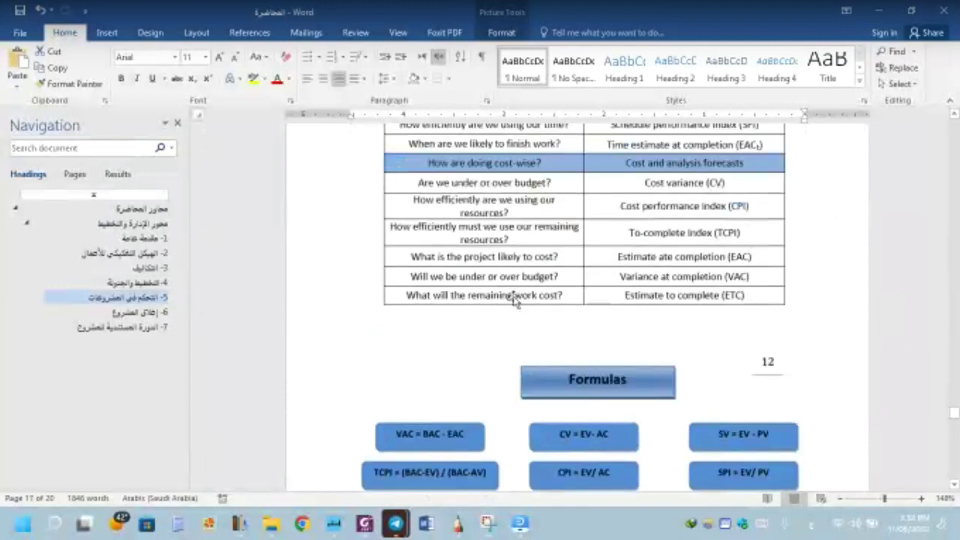
scroll(491, 387, up, 1)
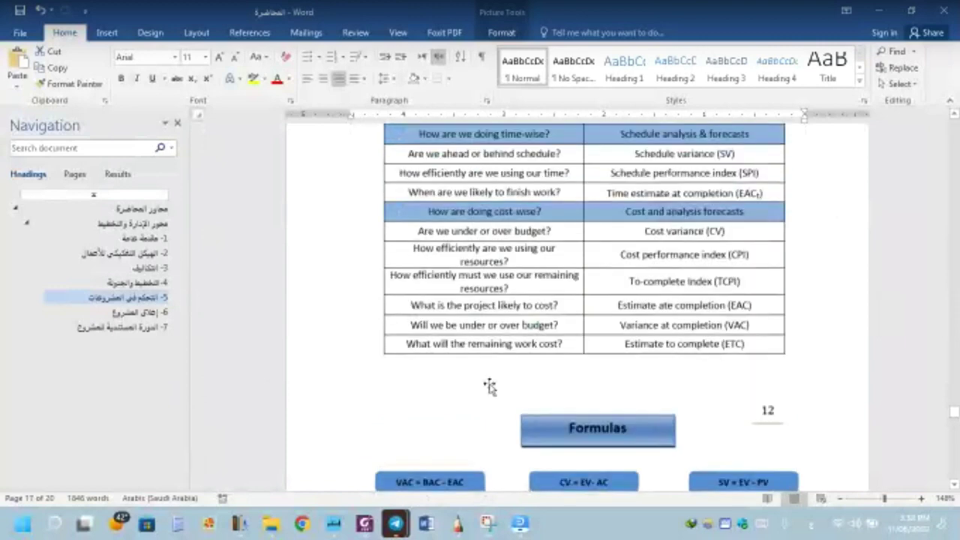
scroll(489, 385, up, 1)
scroll(492, 392, down, 1)
scroll(492, 389, down, 3)
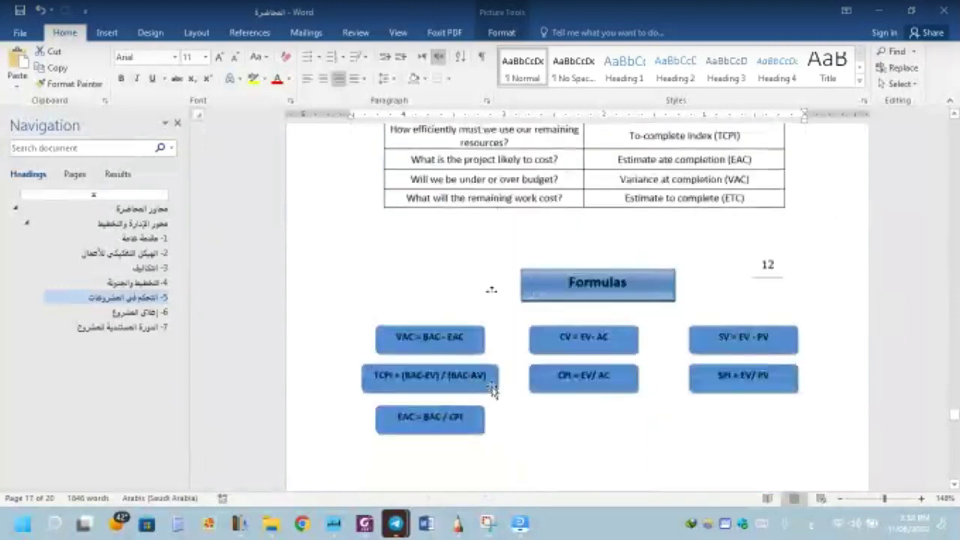
scroll(493, 389, up, 2)
scroll(492, 388, up, 1)
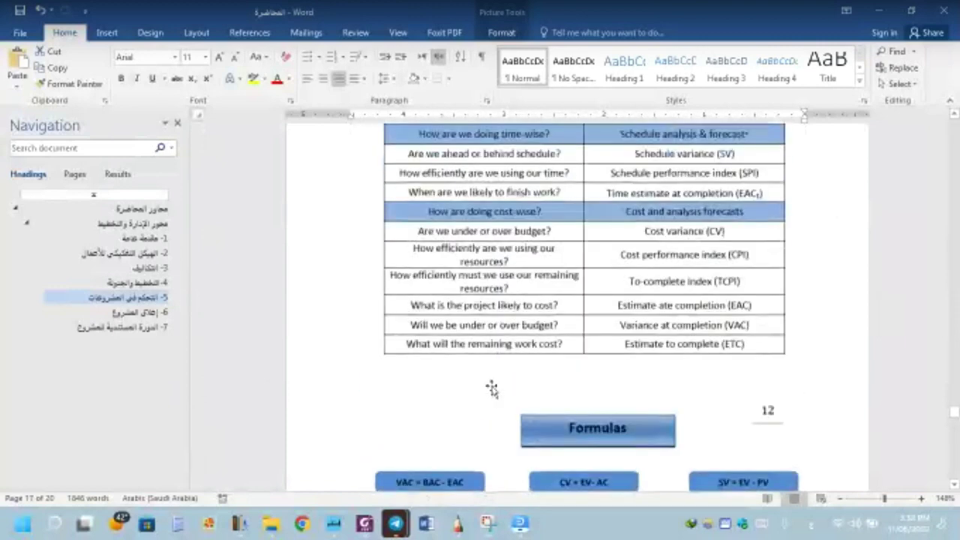
scroll(492, 388, up, 1)
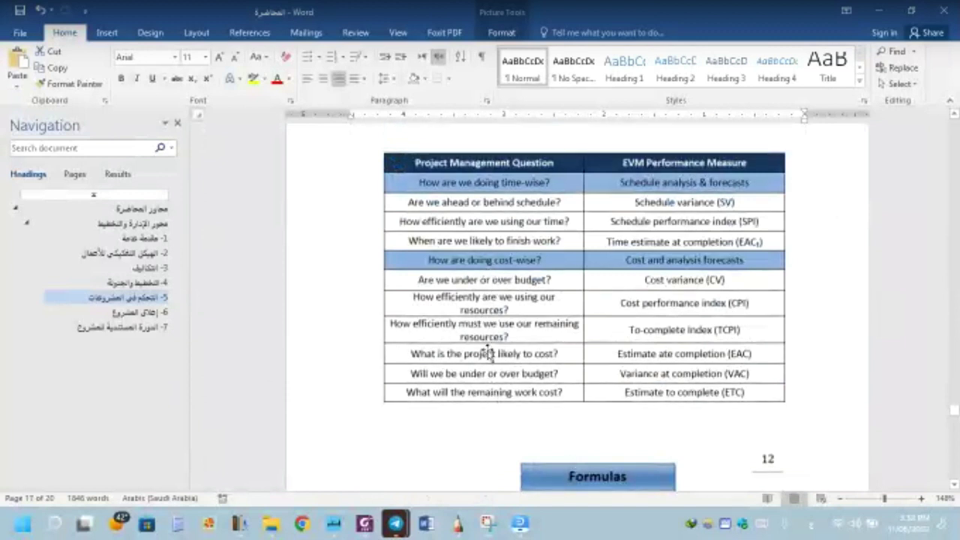
scroll(488, 353, down, 2)
scroll(488, 351, down, 1)
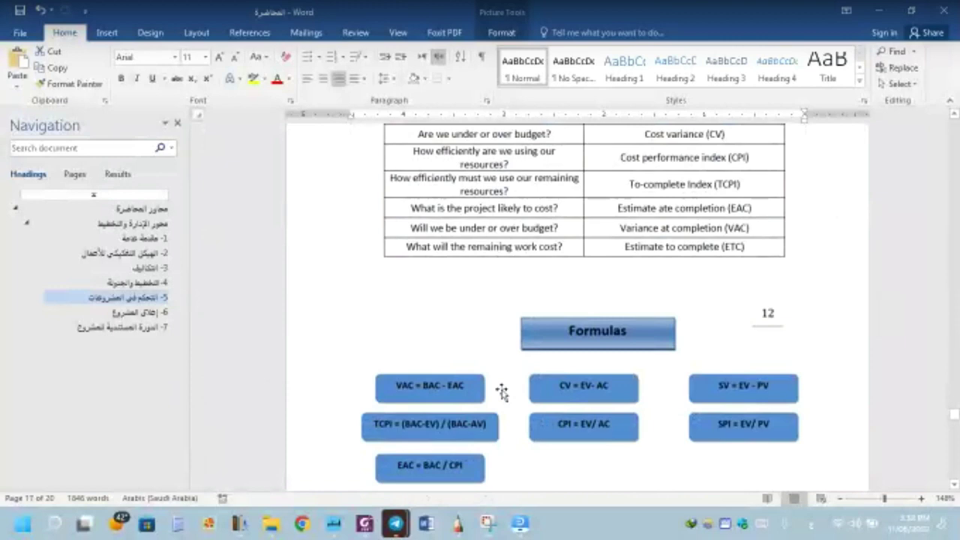
scroll(502, 393, up, 2)
scroll(501, 392, up, 2)
scroll(502, 391, down, 2)
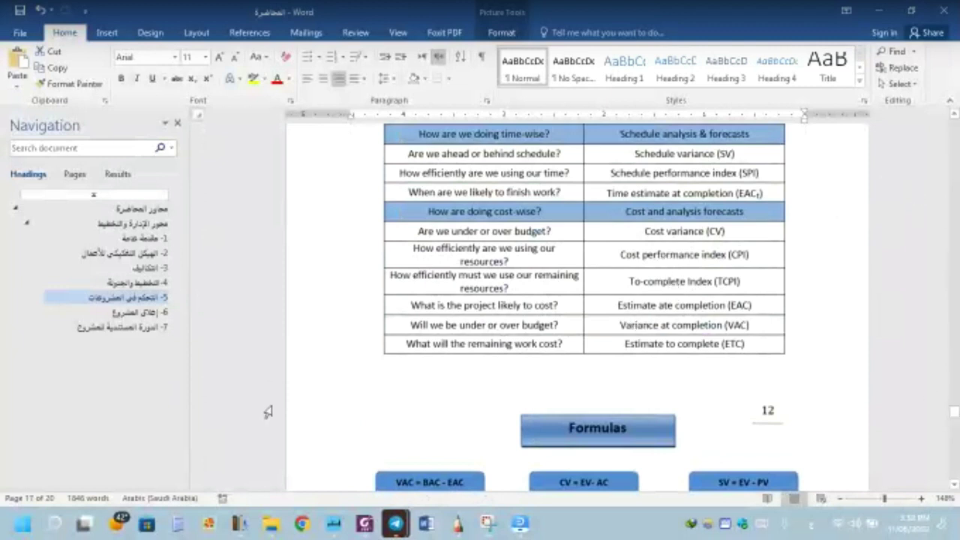
Scroll past the page break to the next page's Primavera Activities screenshot.
scroll(328, 397, down, 2)
scroll(367, 386, down, 5)
scroll(367, 386, down, 3)
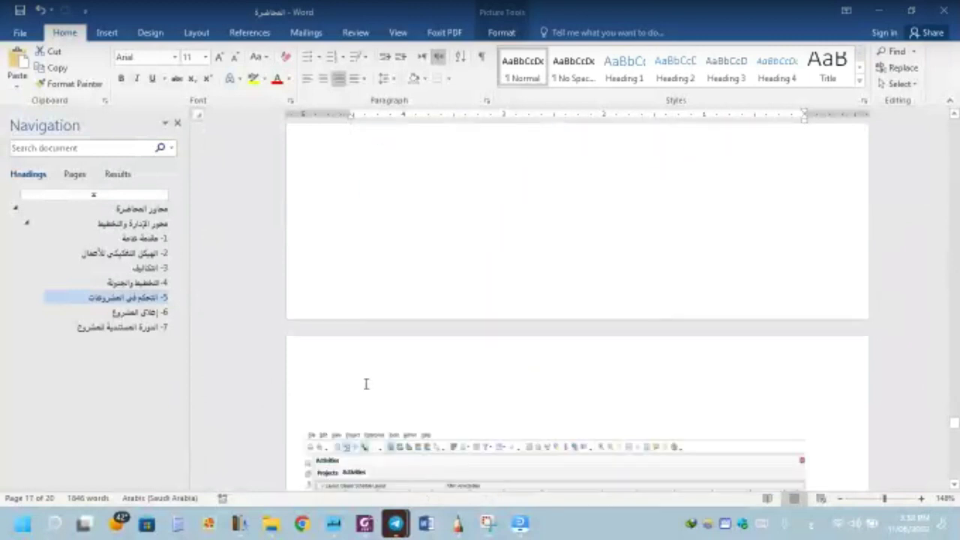
Dismiss the tray popup and scroll to the Primavera P6 activities screenshot on page 18.
click(733, 525)
click(450, 377)
scroll(466, 388, down, 3)
scroll(466, 387, down, 1)
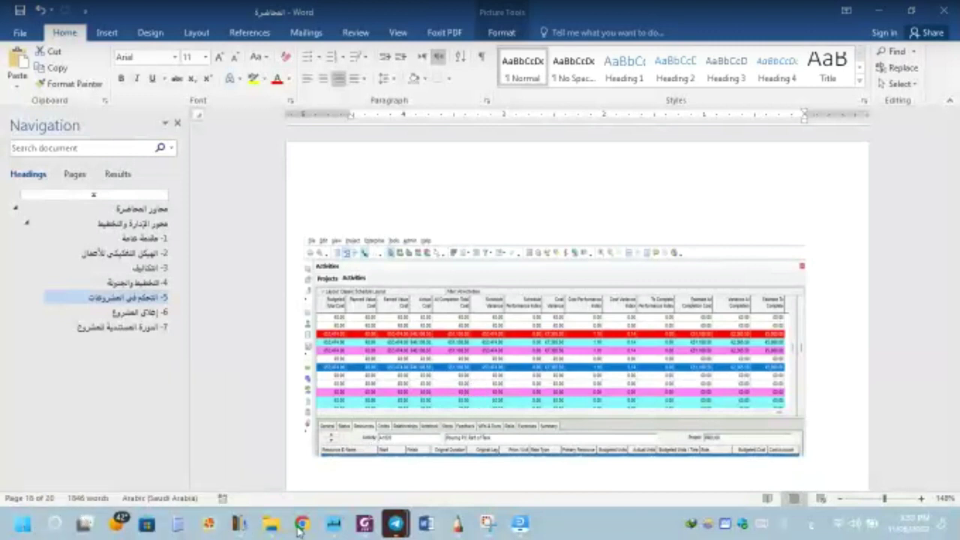
Bring up the proj2 folder window and select the PRJ01 project file in Planning & Scheduling.
mouse_move(274, 526)
click(275, 484)
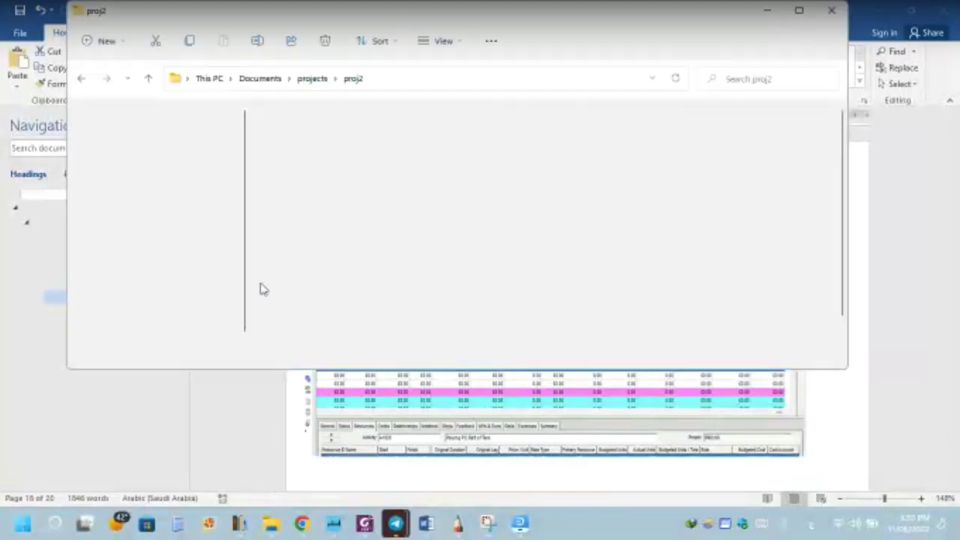
scroll(310, 280, down, 1)
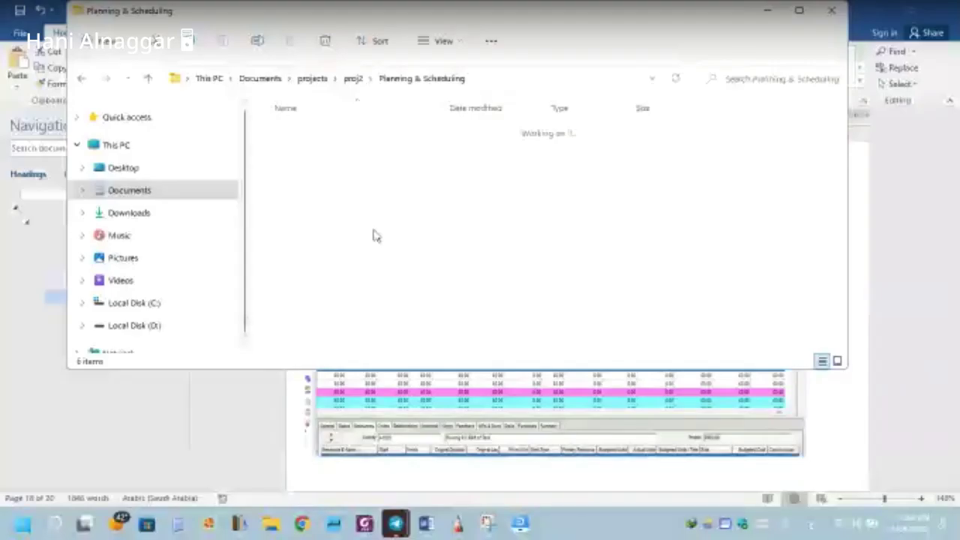
click(360, 177)
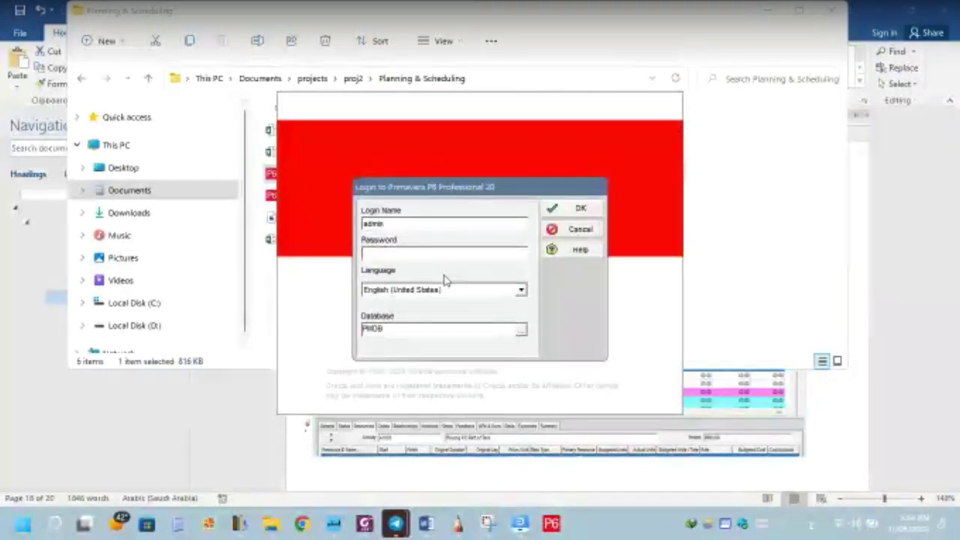
Log in to Primavera P6 by copying the login name into the password field and connecting.
double_click(393, 223)
right_click(394, 226)
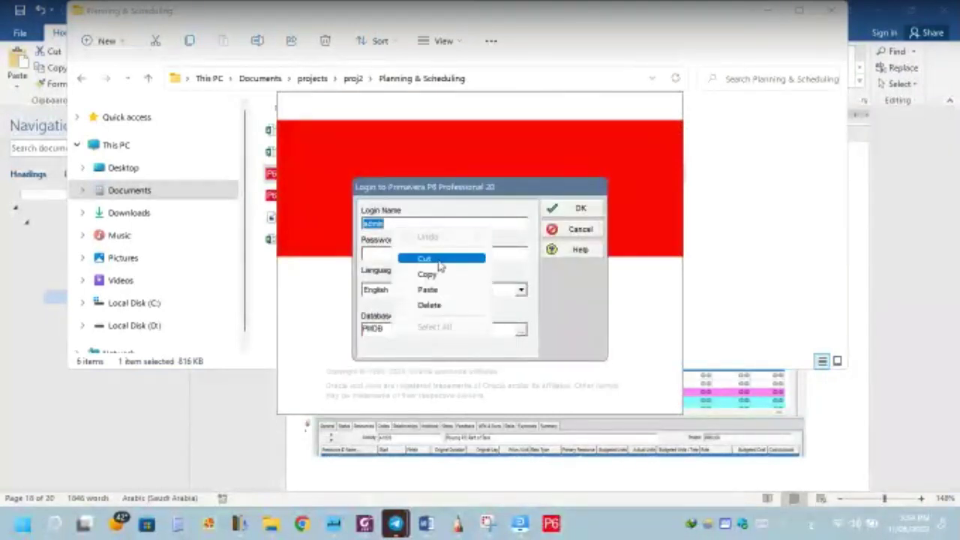
click(441, 274)
click(437, 253)
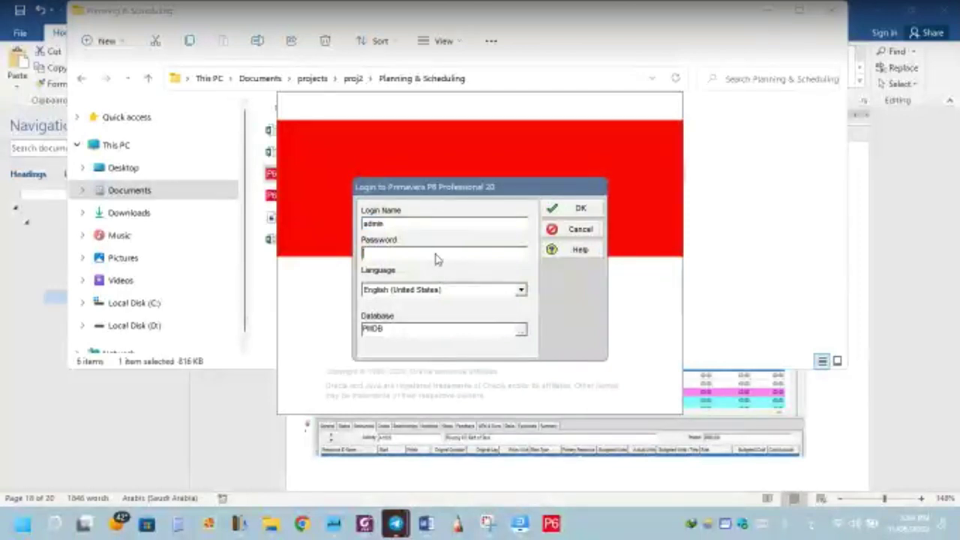
right_click(438, 257)
click(471, 316)
click(561, 219)
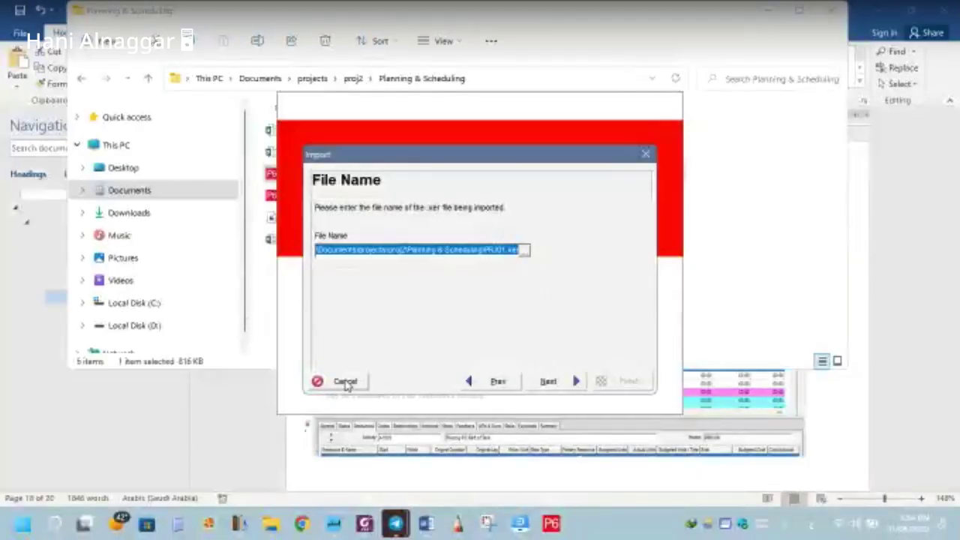
Cancel the project file import and bring the P6 Projects window to the front.
click(347, 383)
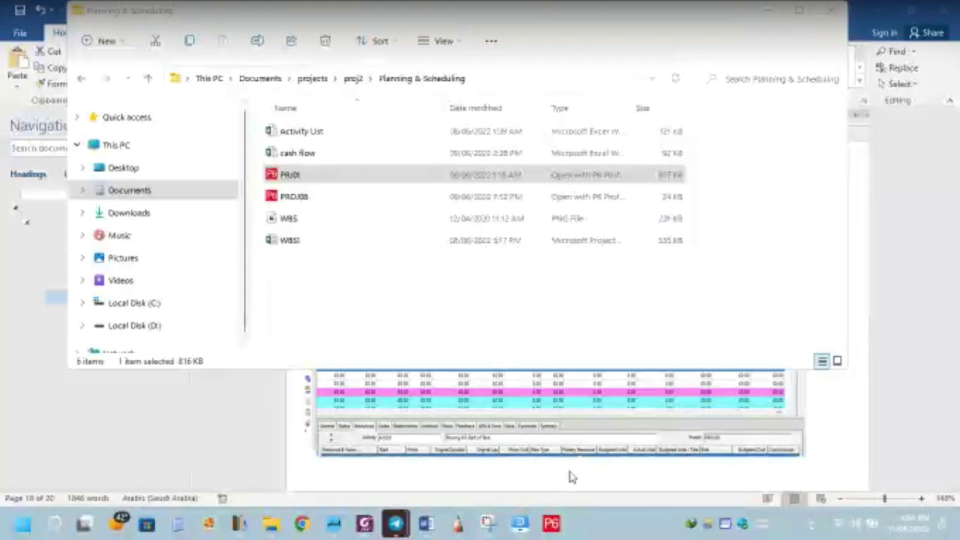
mouse_move(557, 529)
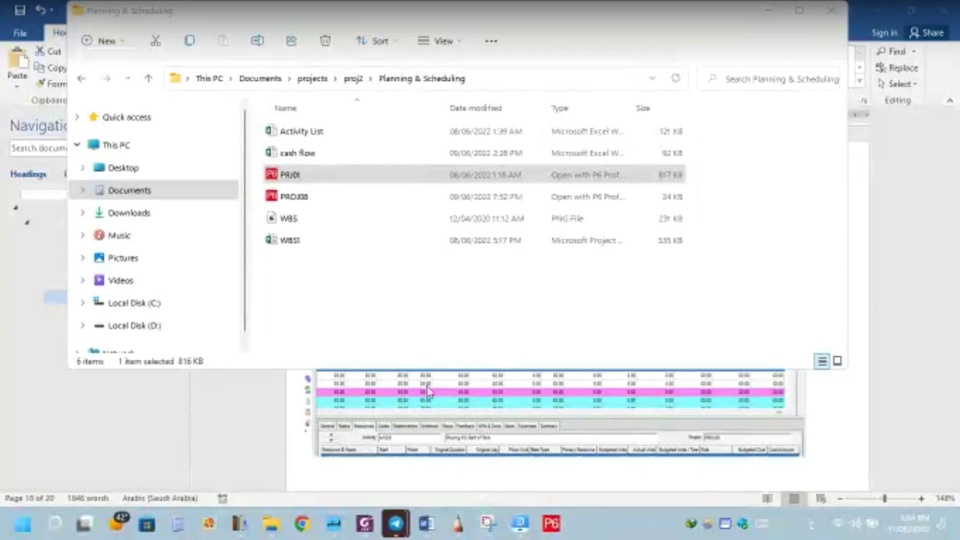
click(427, 389)
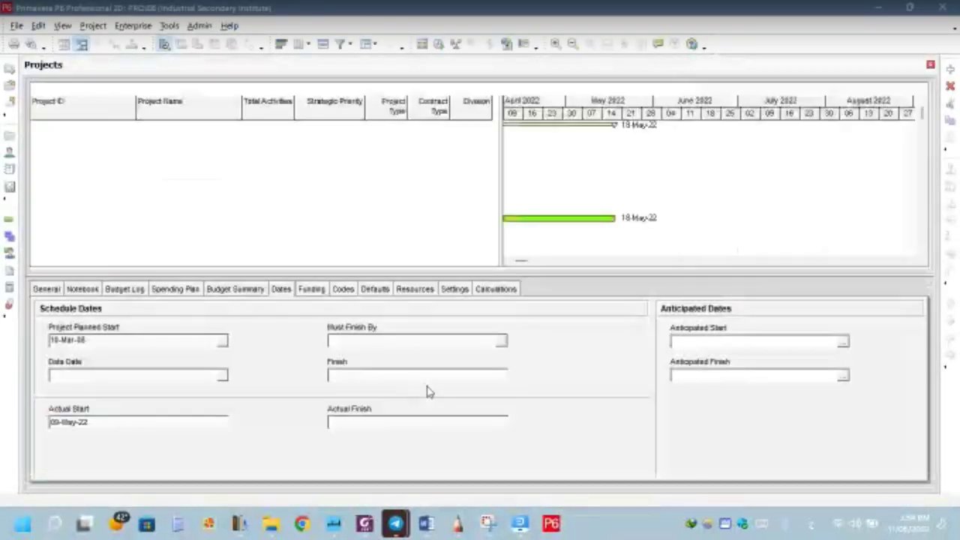
Open the PROJ08 Industrial Secondary Institute project from the Projects list.
click(183, 220)
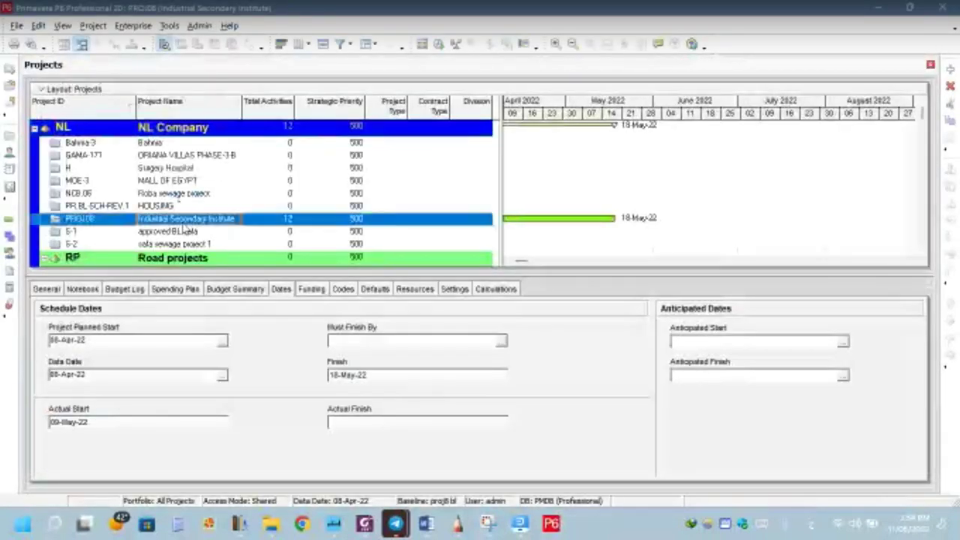
right_click(184, 220)
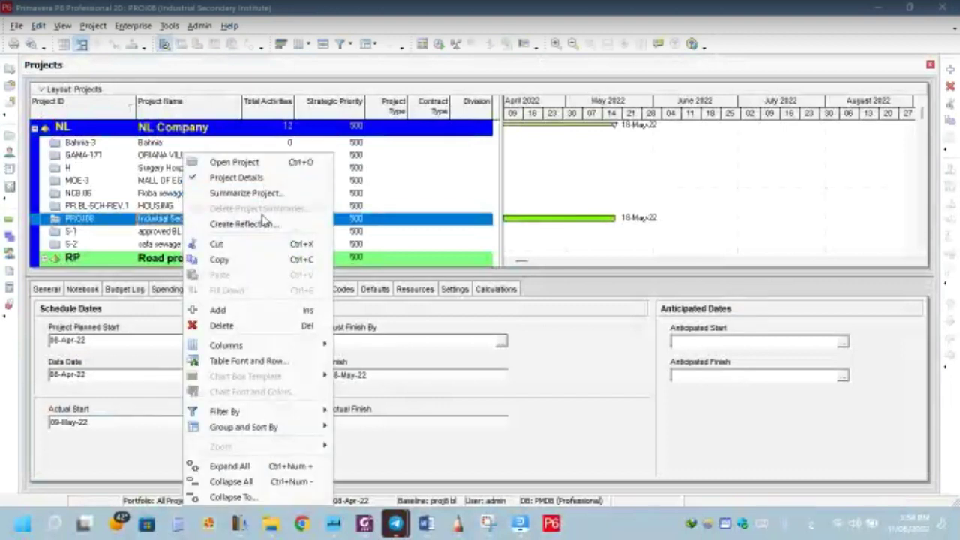
click(234, 162)
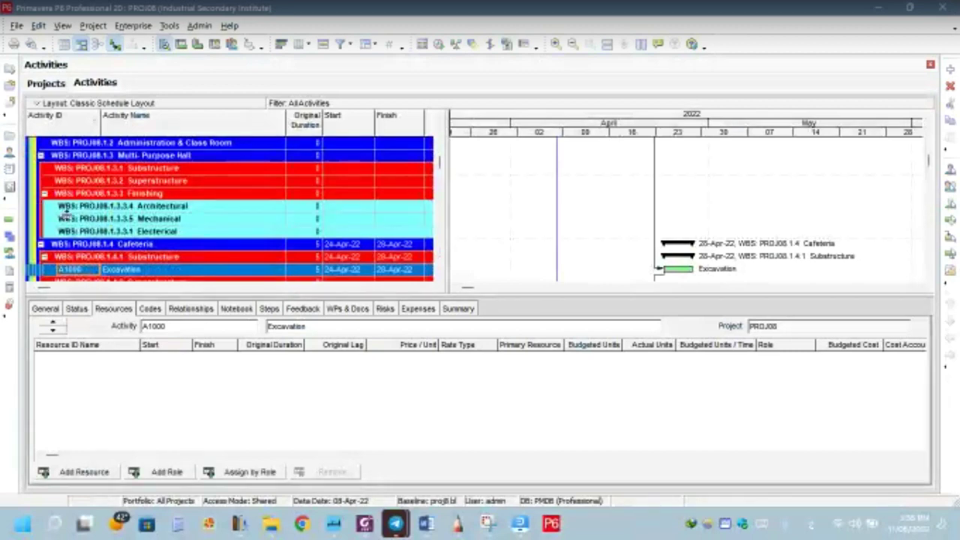
Scroll to Concrete Works and show the resources assigned to Pouring P.C Raft of Tank (A1020).
scroll(66, 215, down, 2)
scroll(66, 215, down, 2)
scroll(66, 216, up, 1)
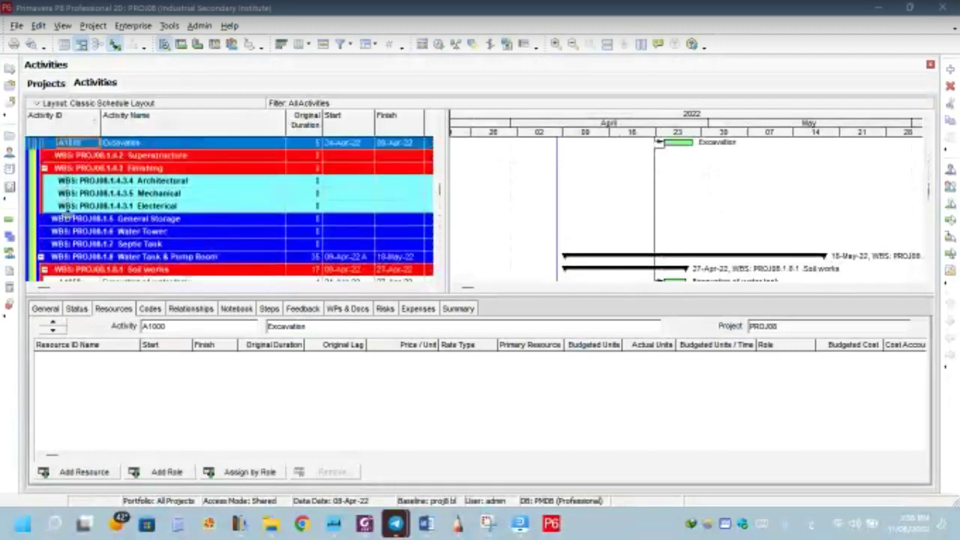
scroll(66, 215, down, 2)
scroll(67, 215, down, 2)
scroll(67, 214, down, 2)
scroll(68, 215, up, 1)
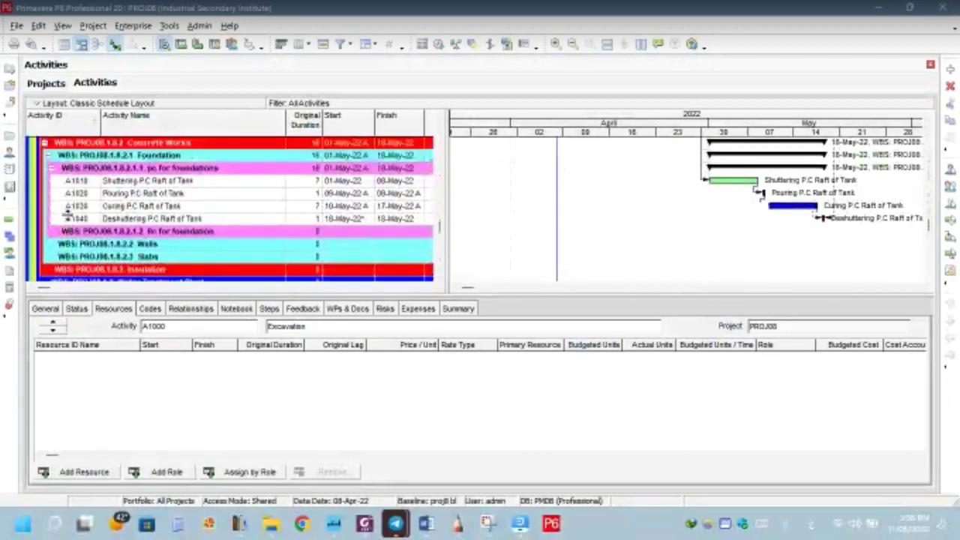
click(169, 198)
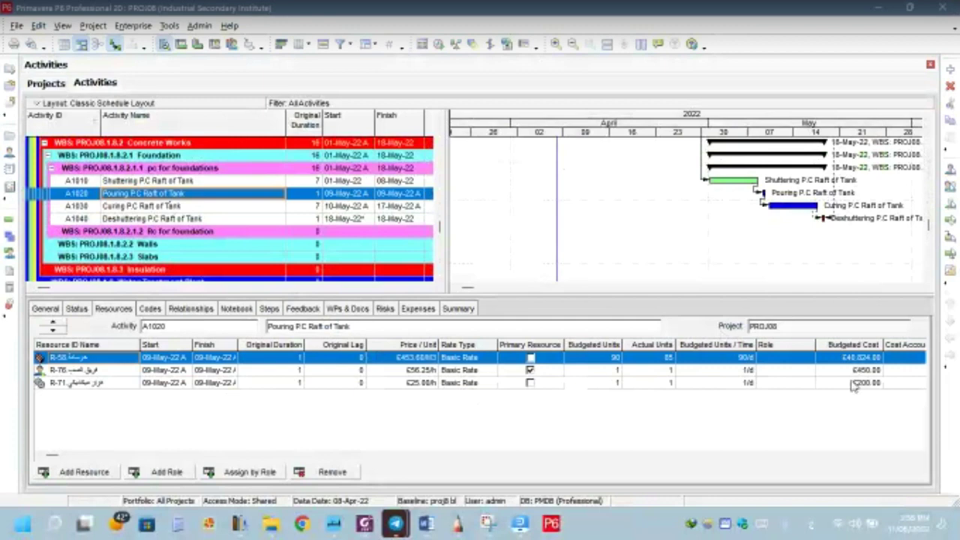
Review activities A1010–A1040 and bring up the Gantt actions menu for Shuttering P.C Raft of Tank.
scroll(832, 410, up, 1)
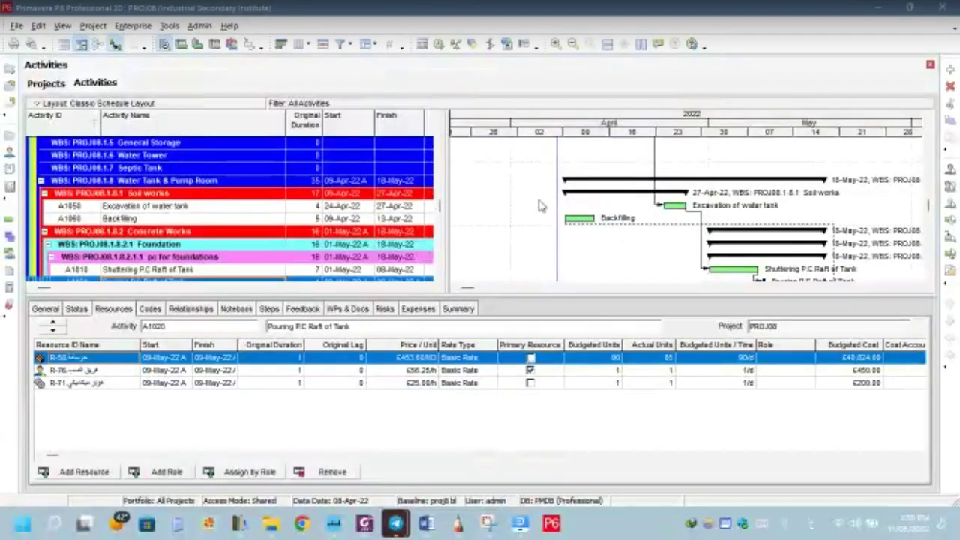
scroll(540, 206, up, 1)
scroll(540, 206, down, 2)
scroll(540, 205, down, 1)
scroll(540, 206, down, 2)
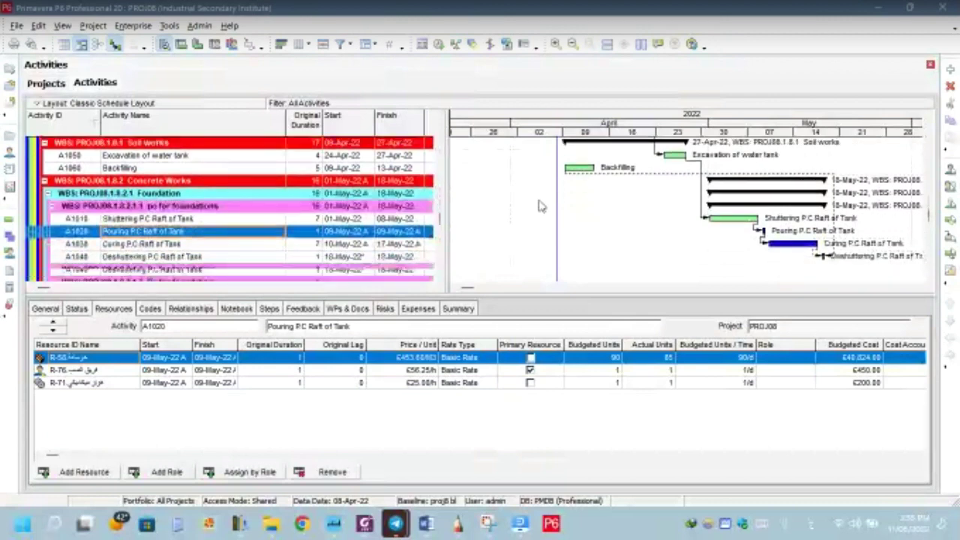
scroll(540, 205, down, 3)
scroll(540, 205, up, 2)
scroll(541, 206, up, 1)
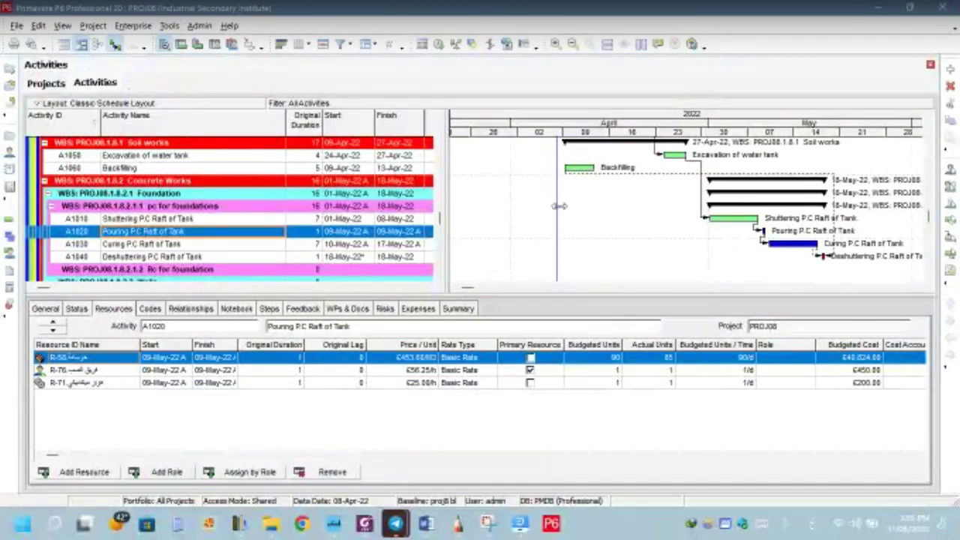
scroll(556, 217, up, 1)
scroll(561, 216, down, 1)
right_click(528, 219)
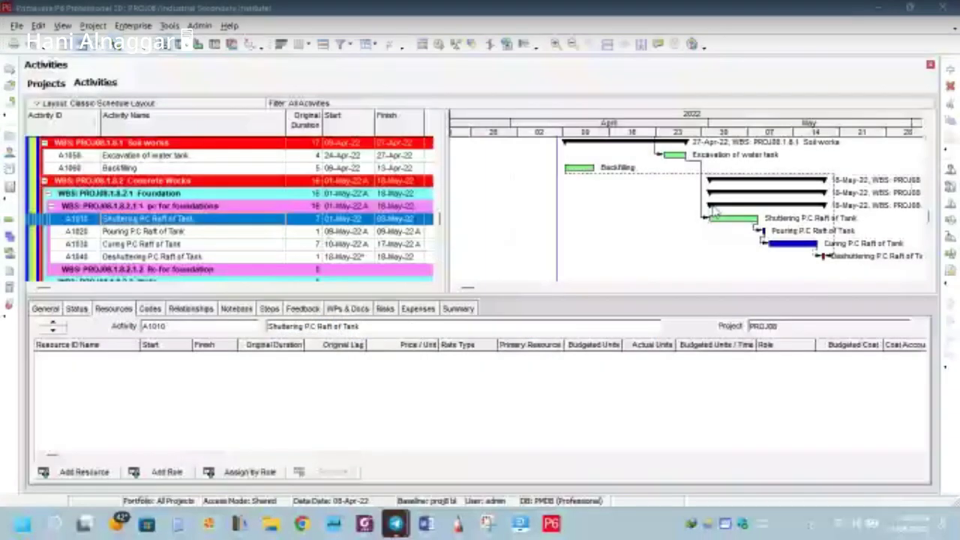
Select activity A1020 and compare resource R-58's 90 budgeted units with 85 actual units.
scroll(353, 203, up, 2)
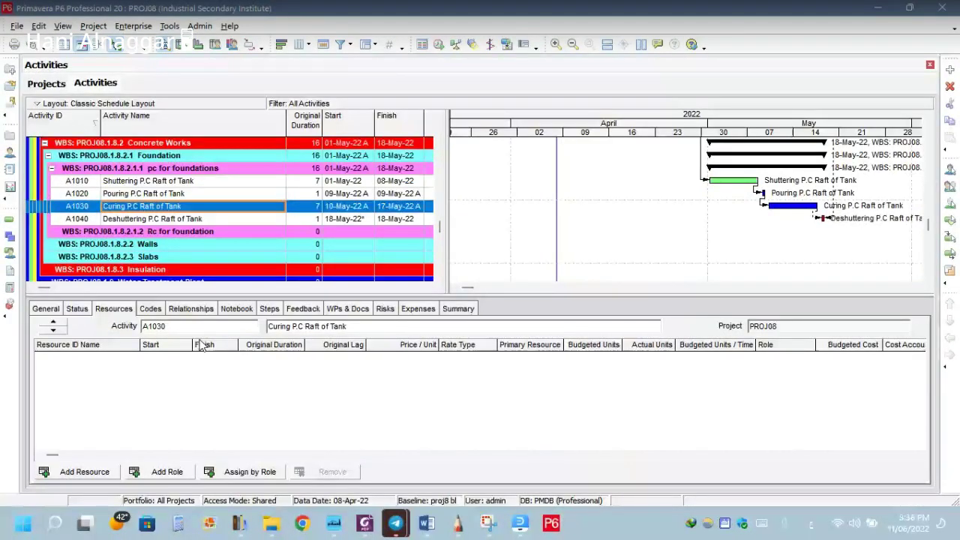
key(Up)
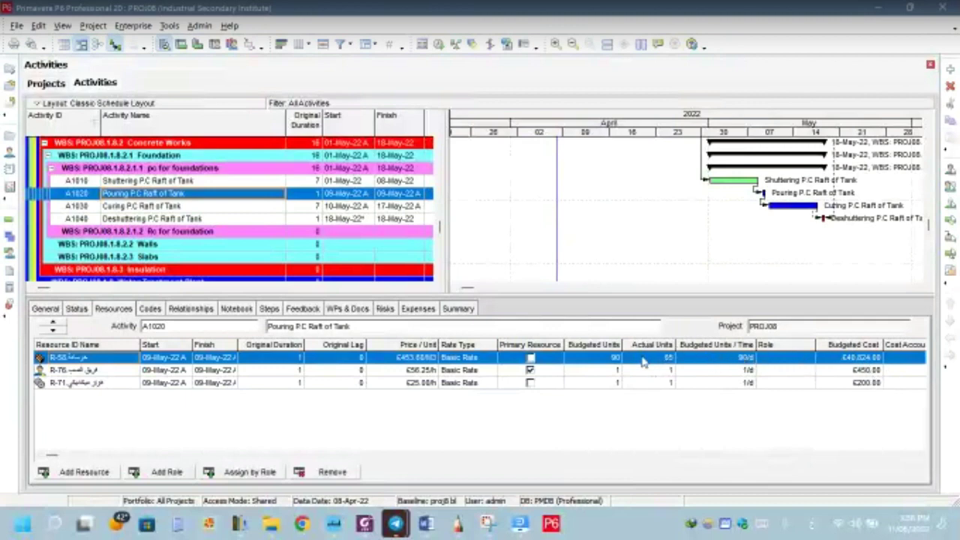
click(592, 359)
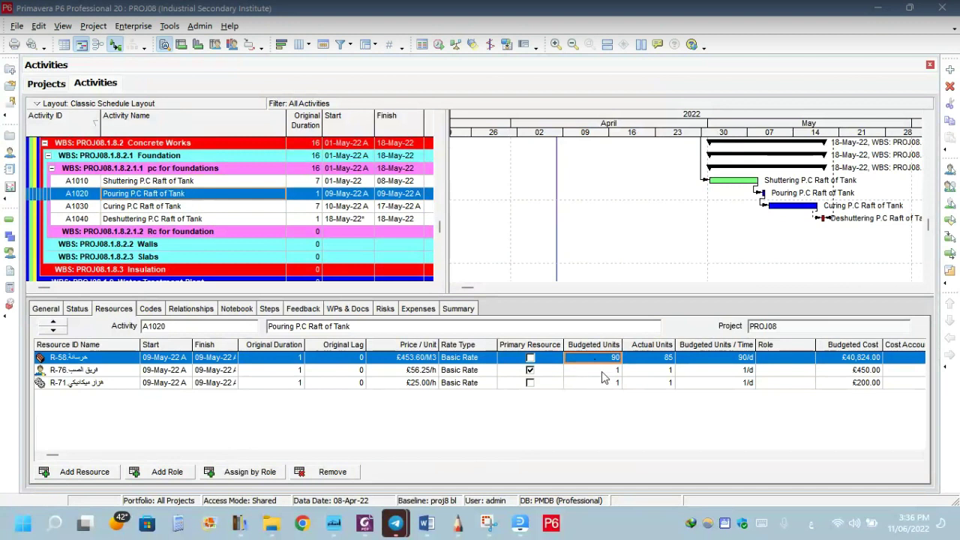
click(652, 360)
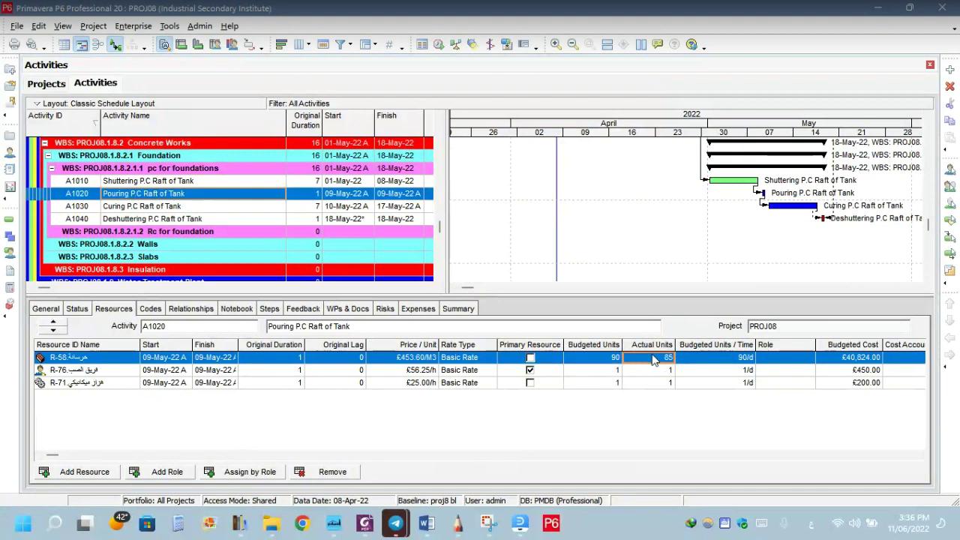
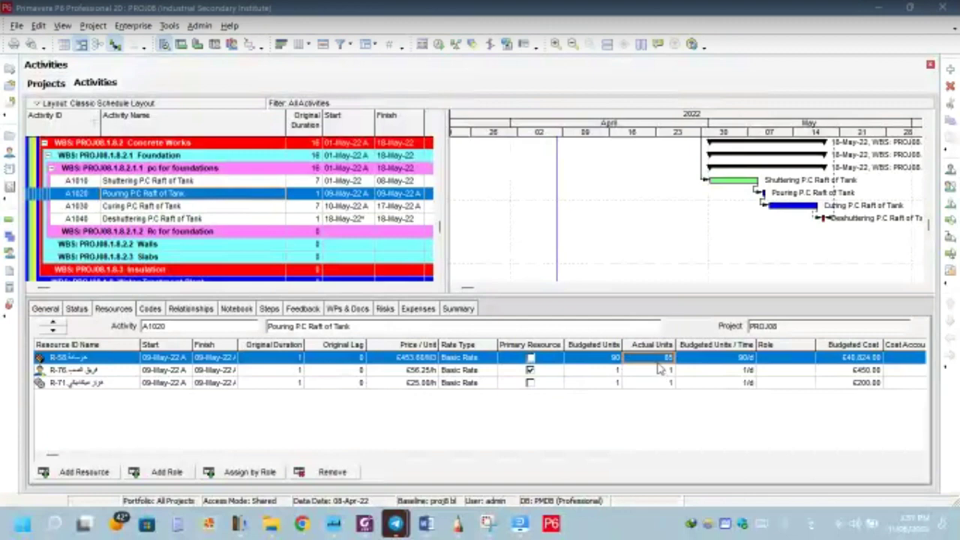
Inspect the Costs fields in Customize Resource Columns, closing the dialog without changes.
click(602, 360)
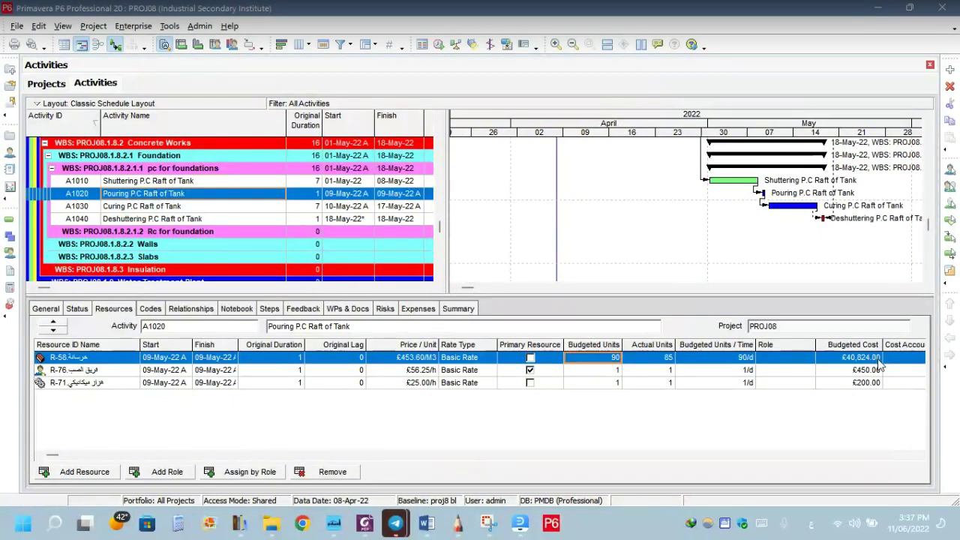
right_click(533, 301)
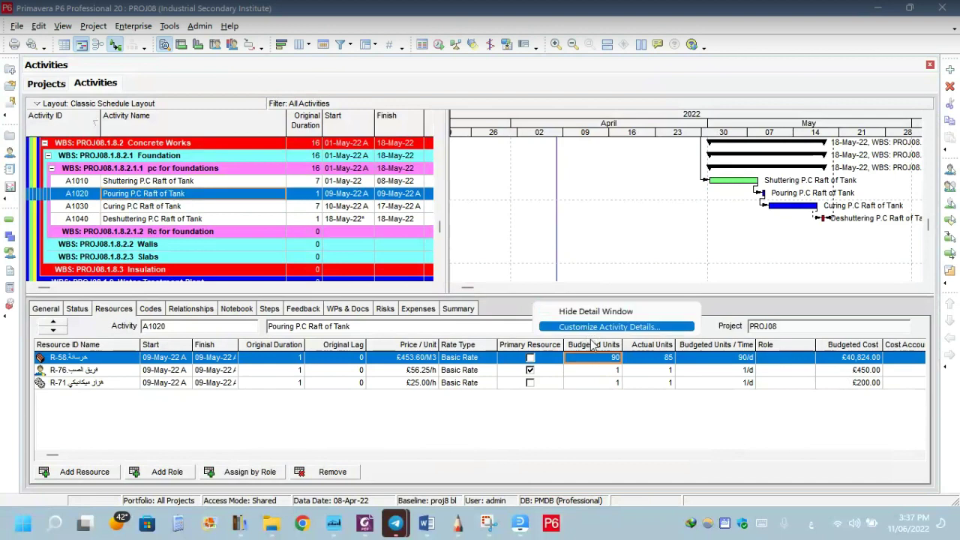
right_click(650, 354)
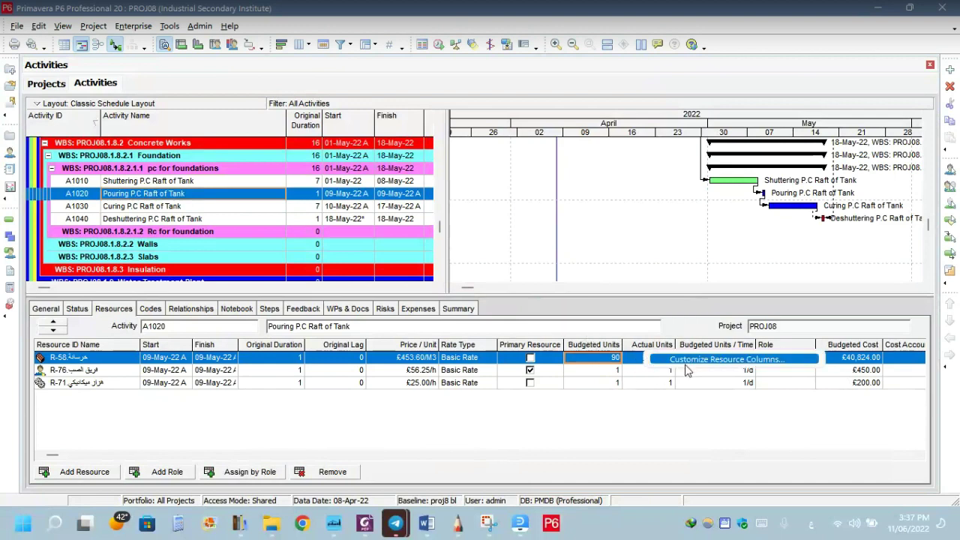
click(685, 362)
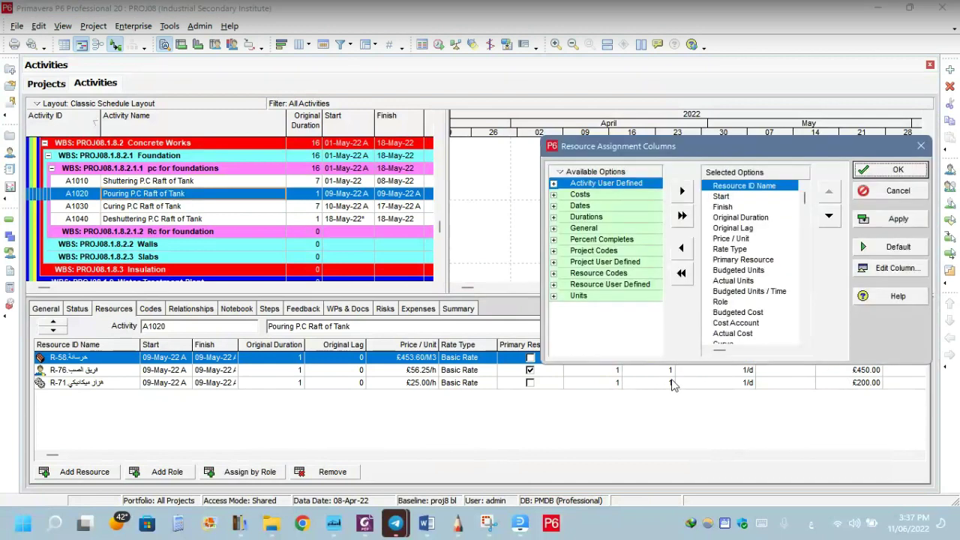
drag(680, 150, 290, 210)
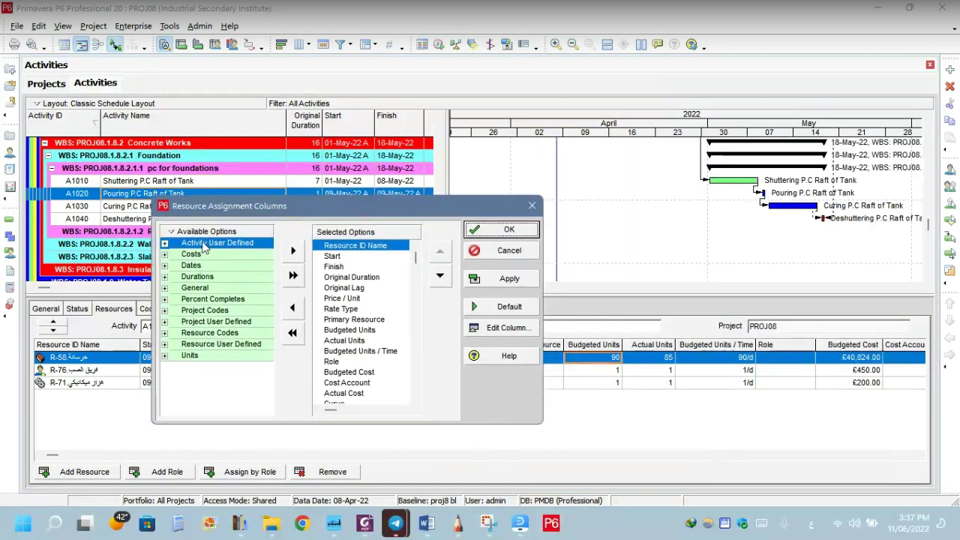
click(165, 254)
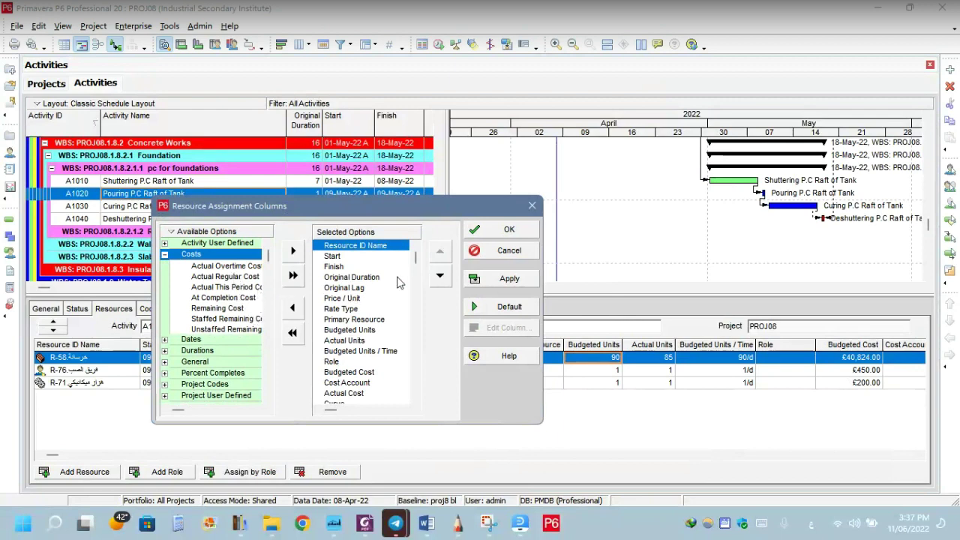
click(532, 205)
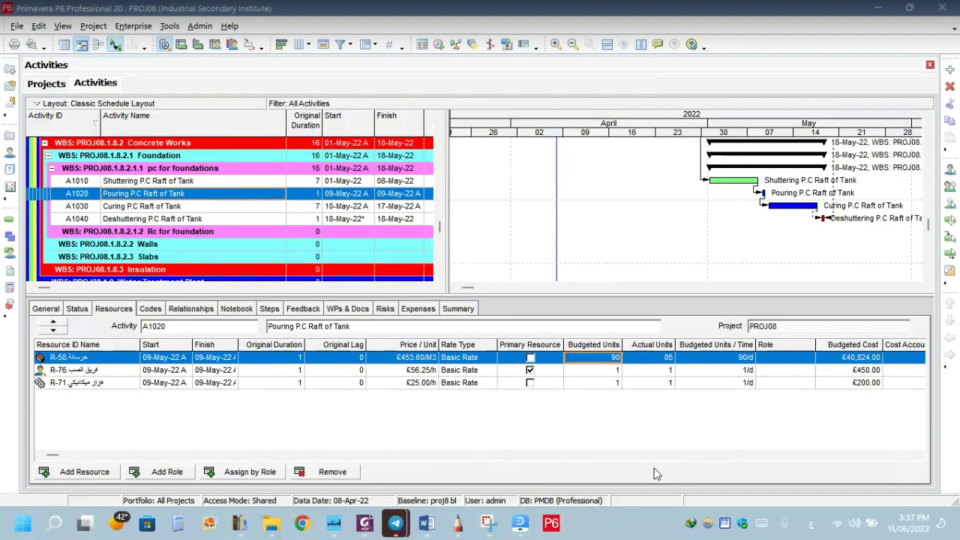
Scroll the resource grid right to the first resource's Actual Cost of £38,556.00.
click(921, 453)
click(921, 453)
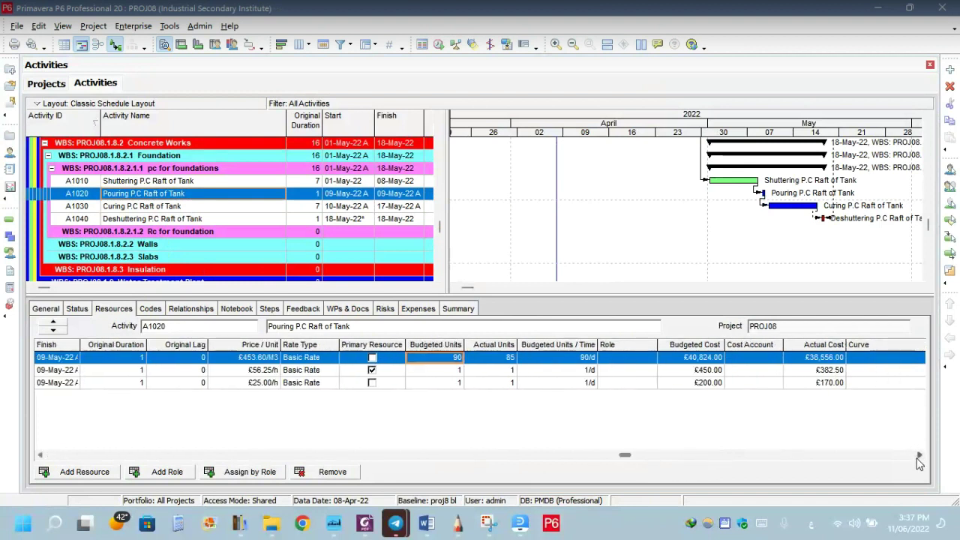
click(832, 360)
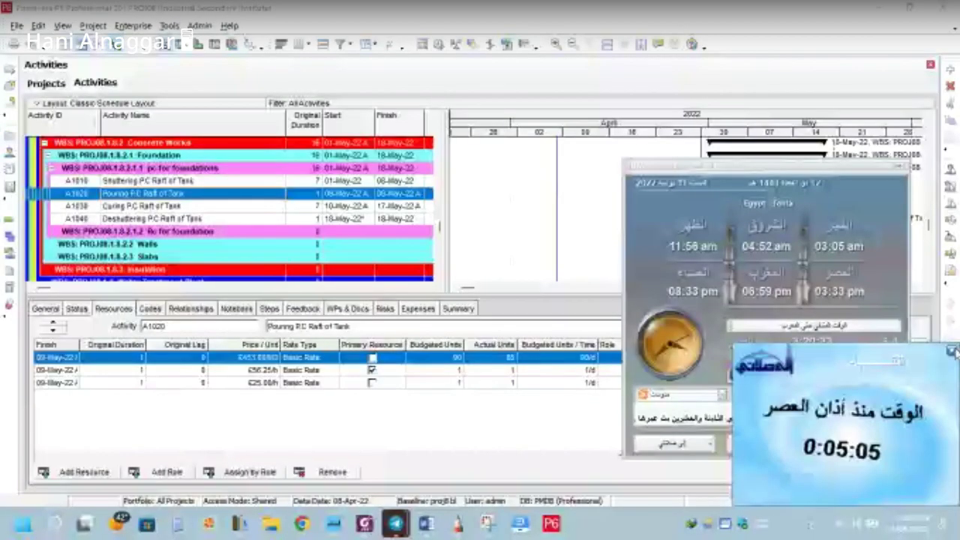
Clear the prayer-time popups and show A1020's status: started and finished 09-May-22, 100% complete.
click(951, 351)
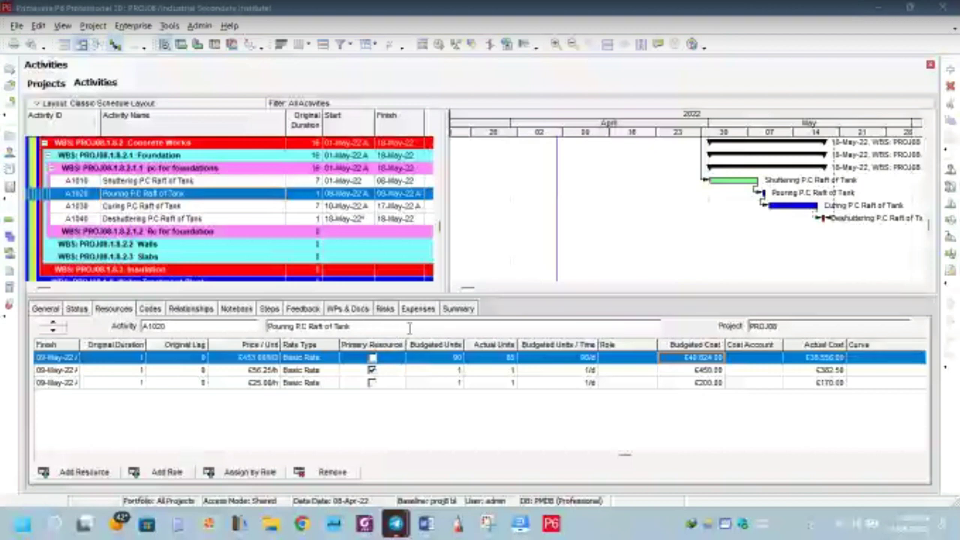
click(492, 360)
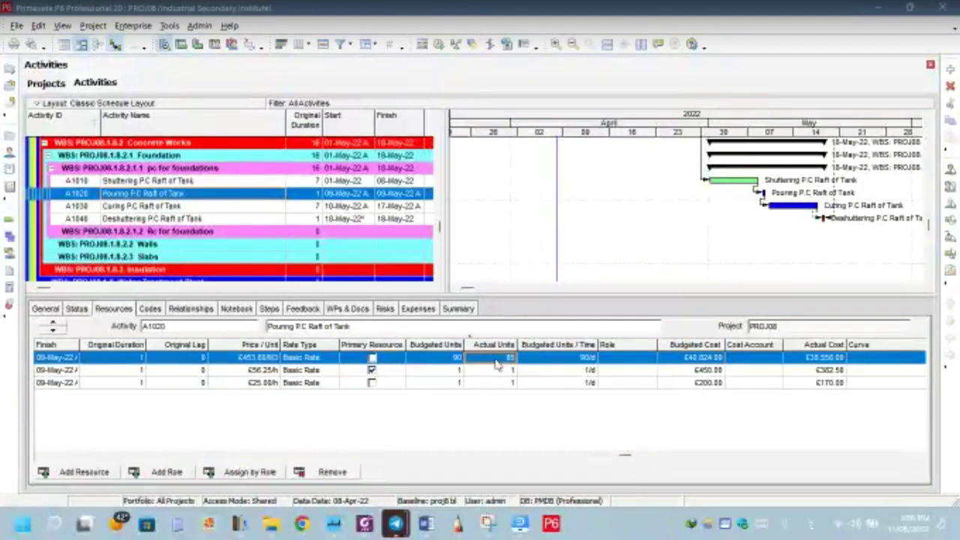
click(446, 360)
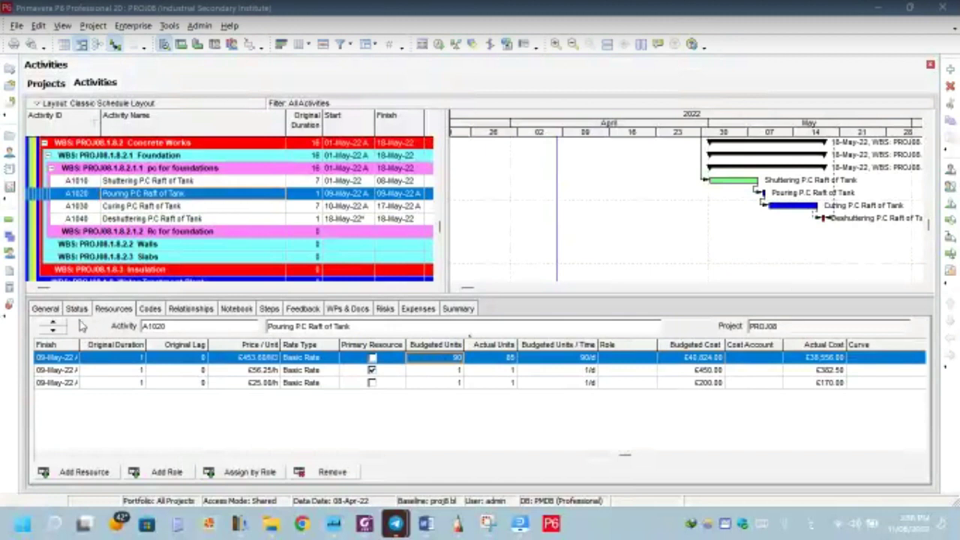
click(74, 310)
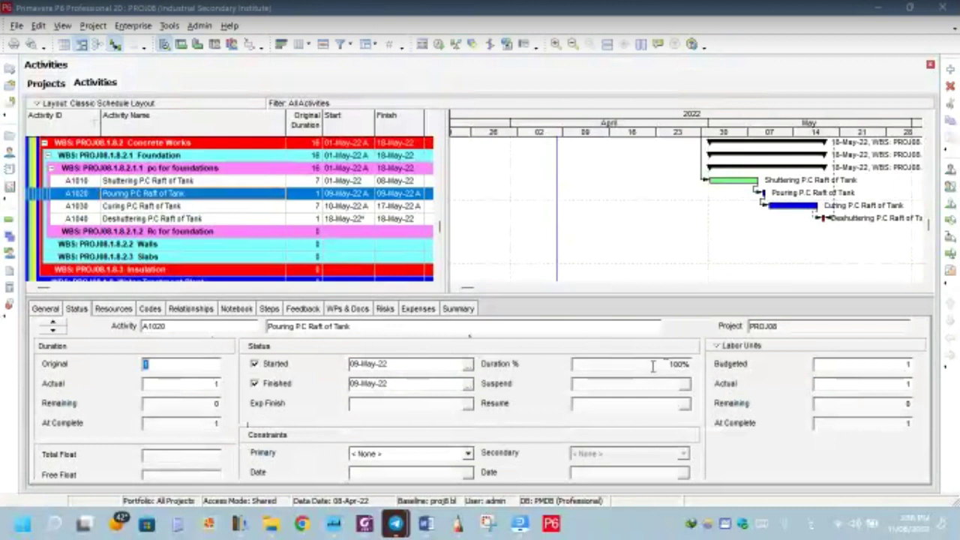
Check A1020's predecessors and successors, then go back to its resource assignments.
click(652, 365)
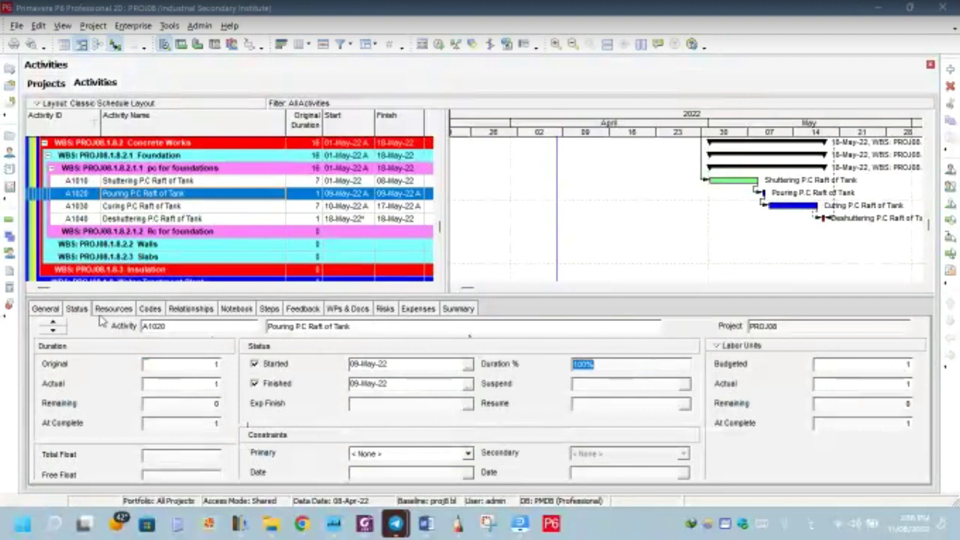
click(211, 312)
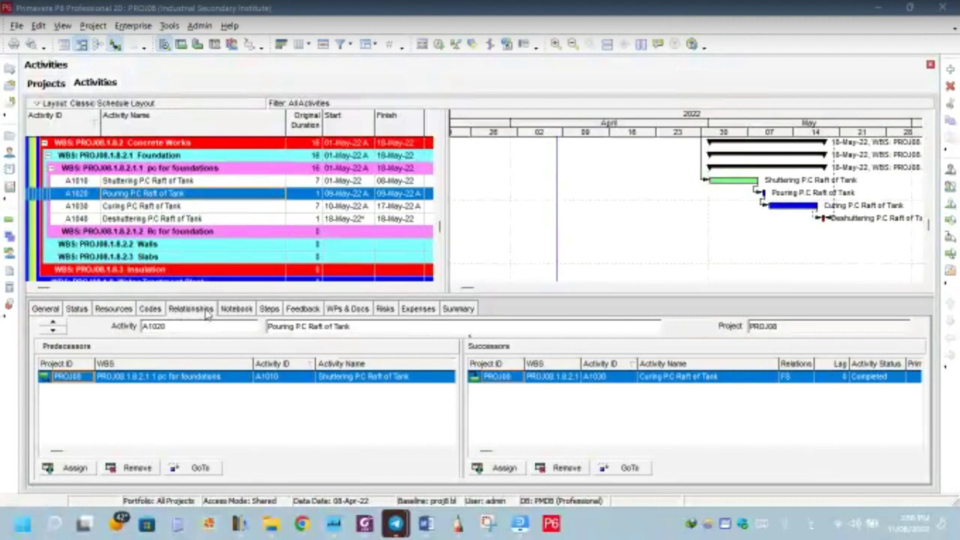
click(105, 311)
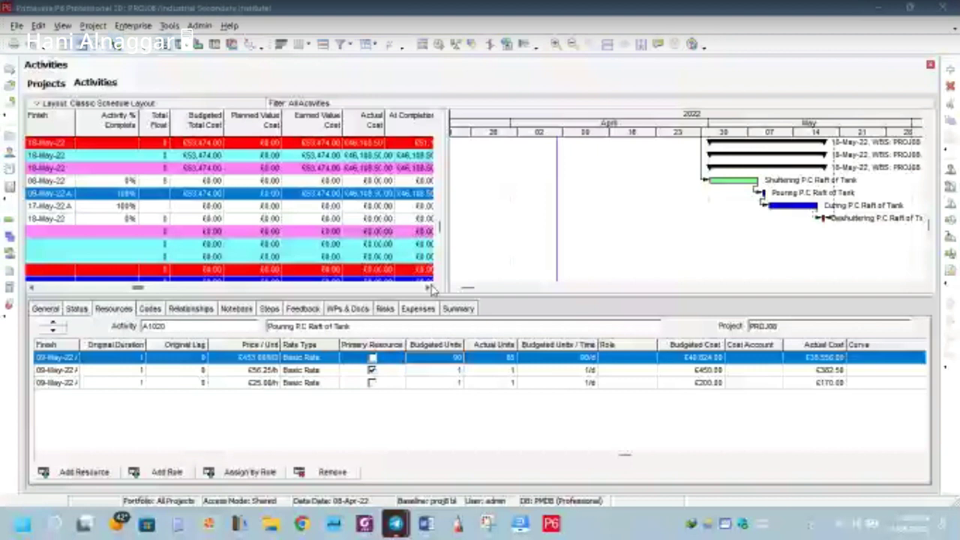
Select A1020's Budgeted Total Cost and show its lumpsum expense: £12,000.00 budgeted, £7,000.00 actual.
click(199, 194)
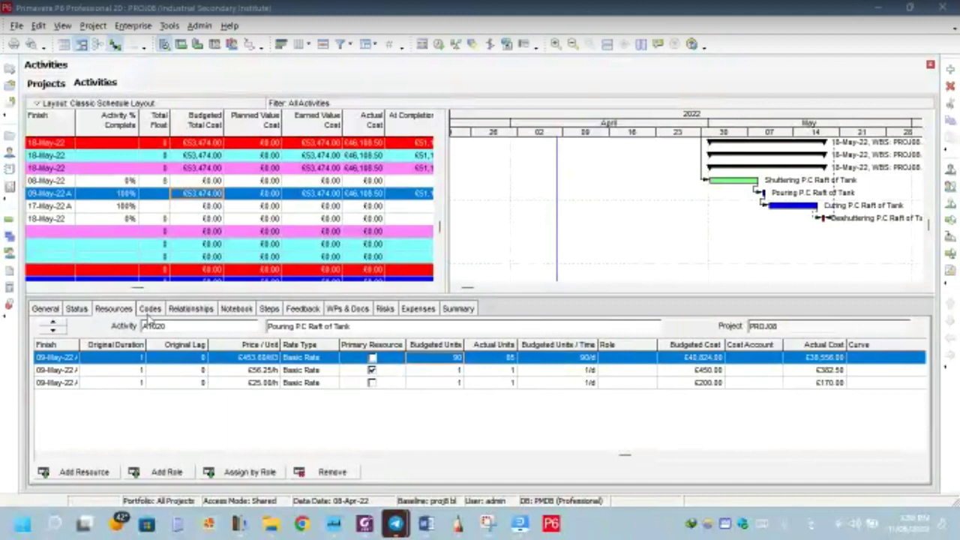
click(418, 308)
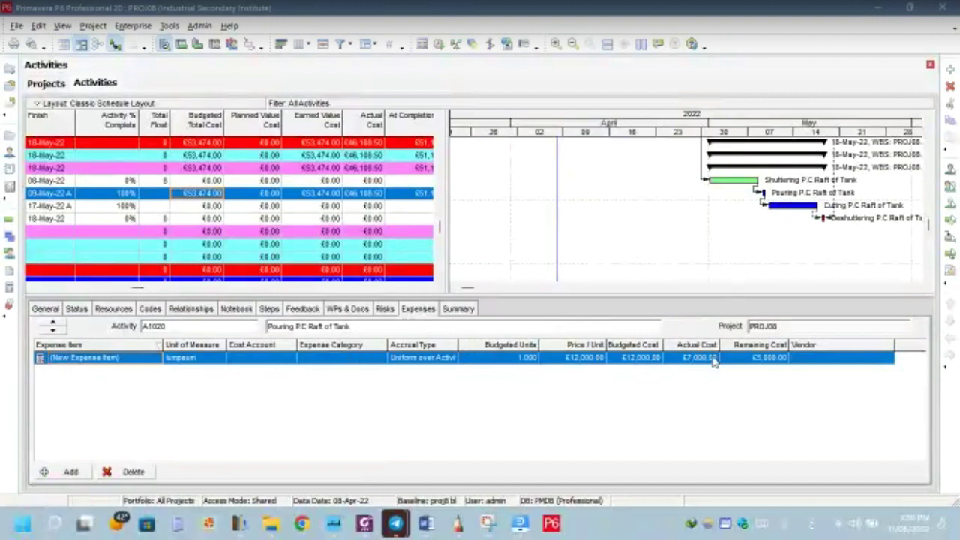
Compare the expense's £12,000.00 budgeted and £7,000.00 actual costs with A1020's total Actual Cost.
click(631, 361)
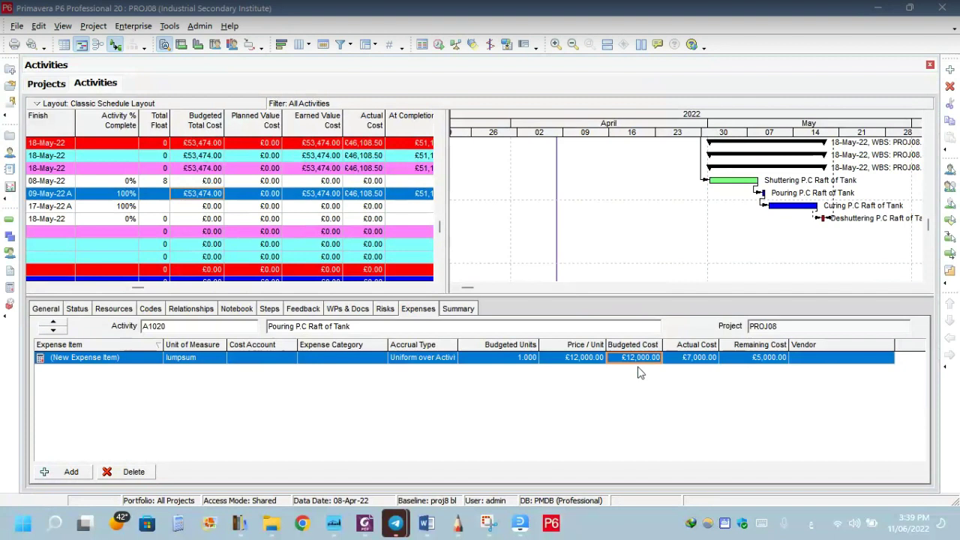
click(705, 359)
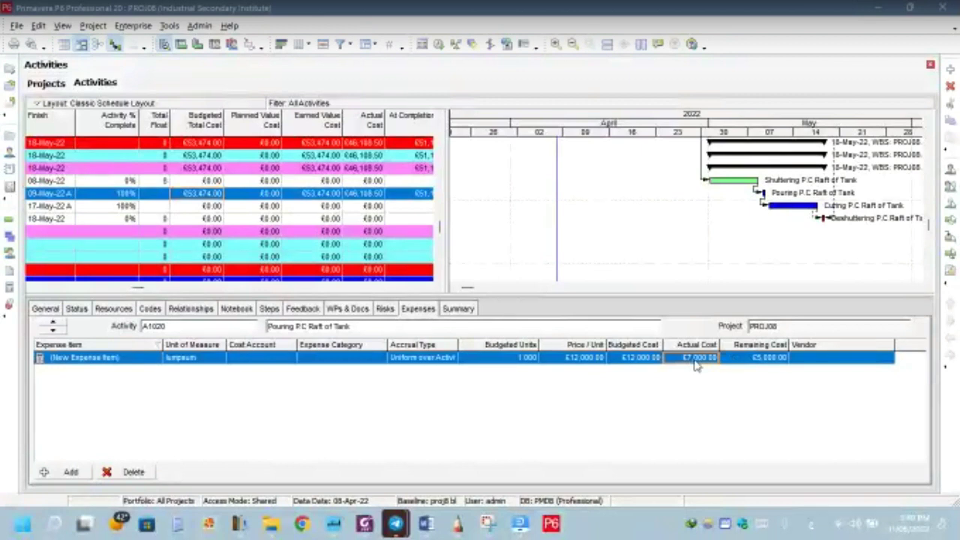
click(366, 195)
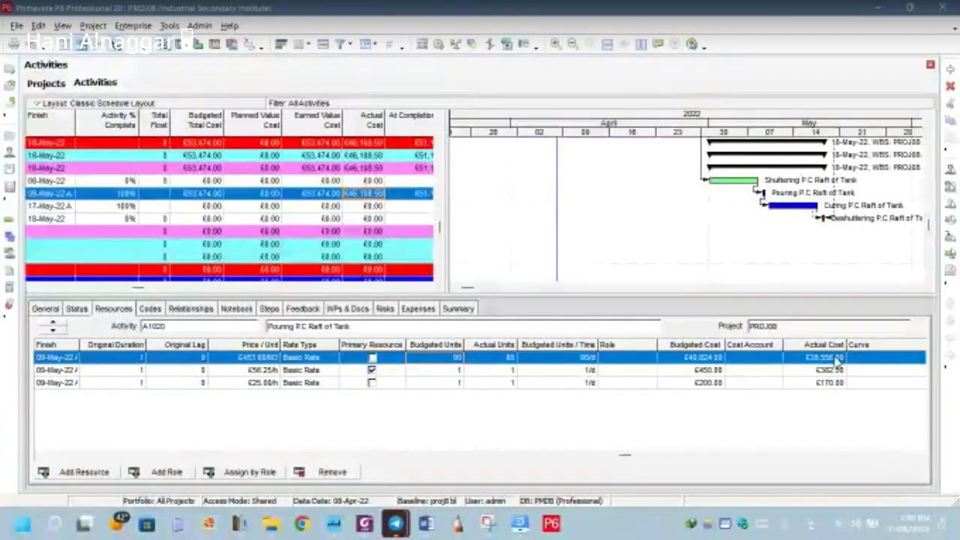
click(838, 359)
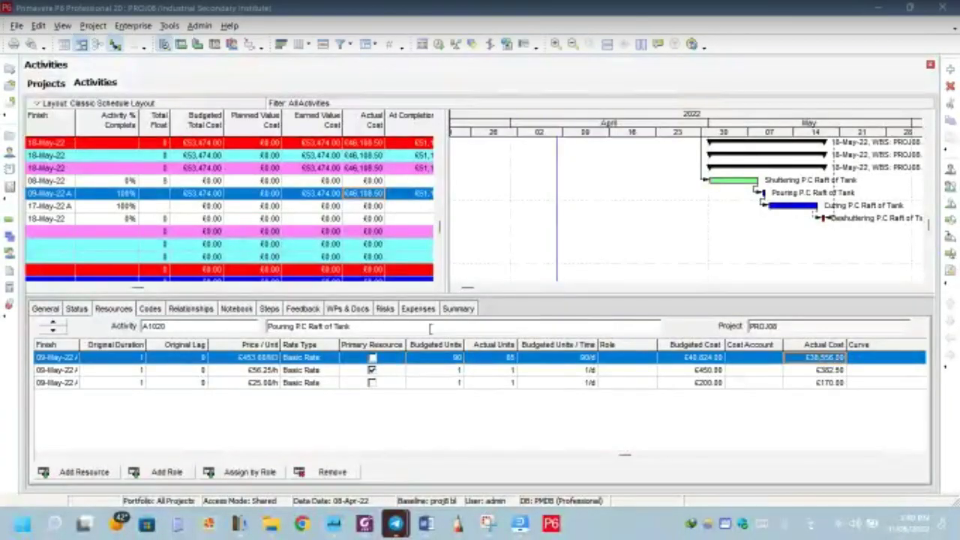
click(418, 309)
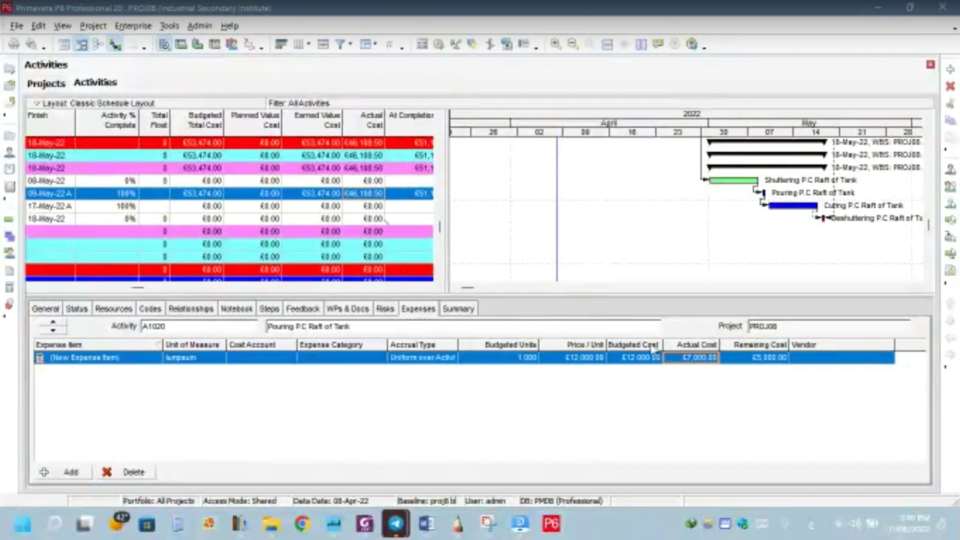
click(632, 359)
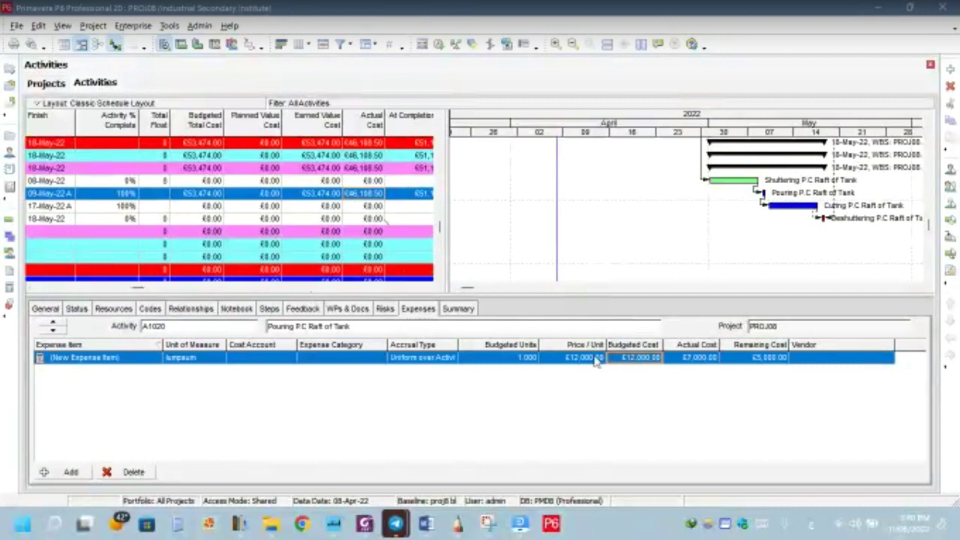
click(201, 312)
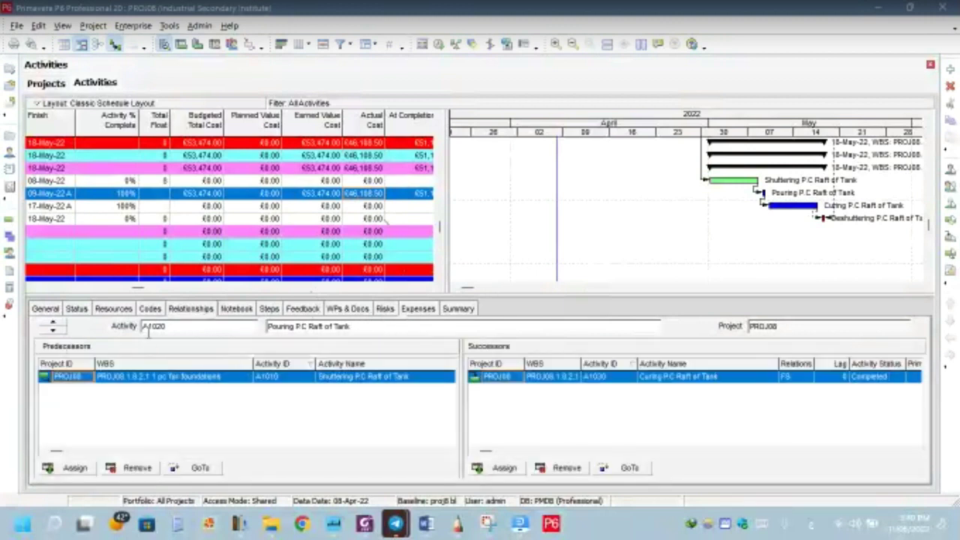
click(133, 312)
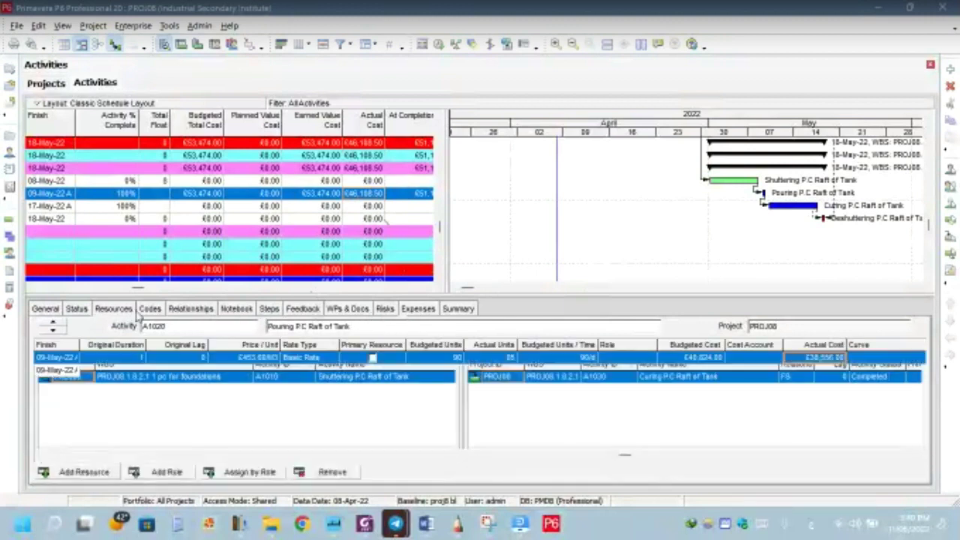
click(705, 359)
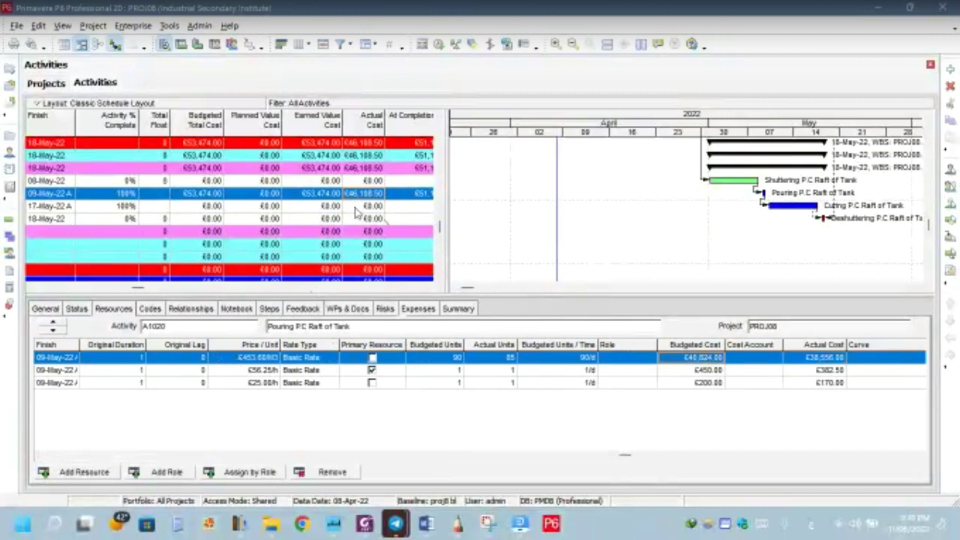
click(330, 194)
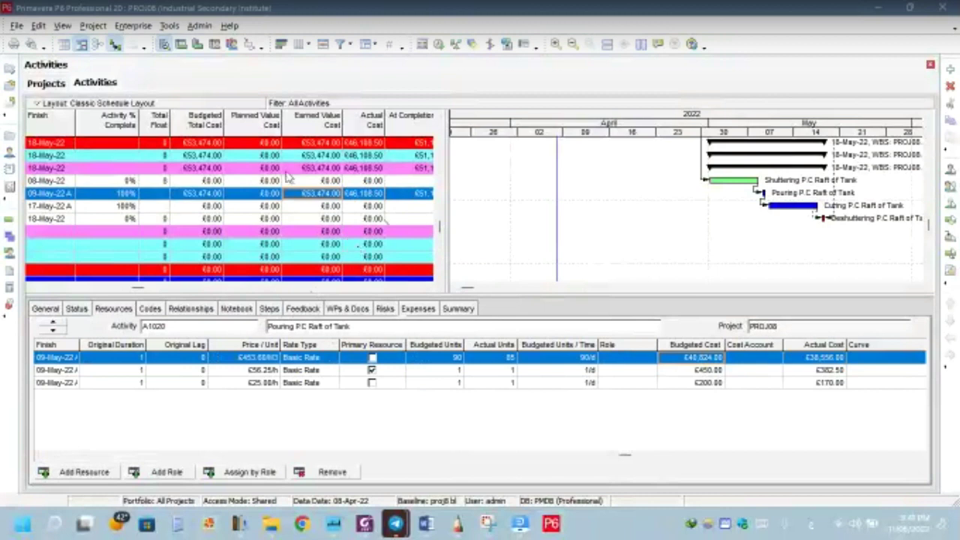
click(197, 193)
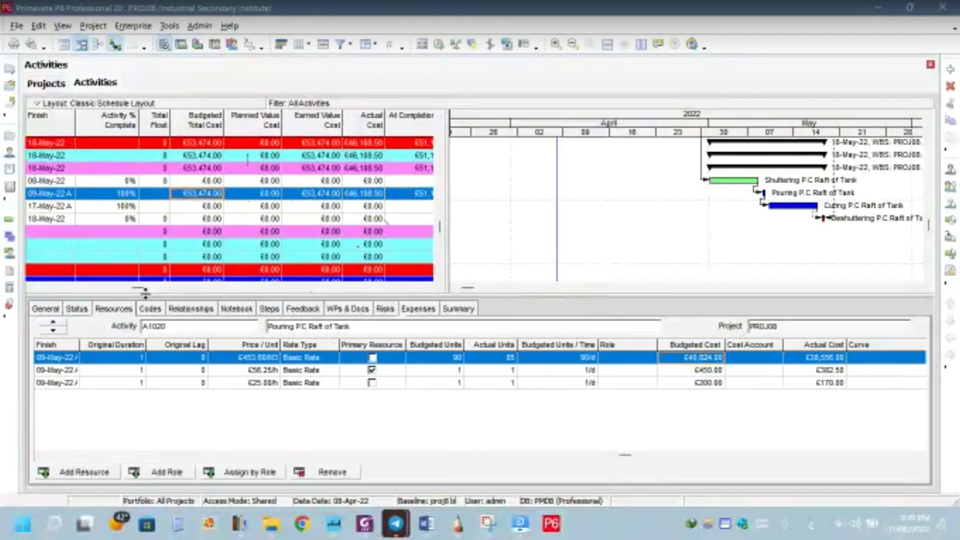
Scroll the activity table right to the earned-value columns and highlight the €5,000.00 Estimate To Complete.
mouse_move(138, 290)
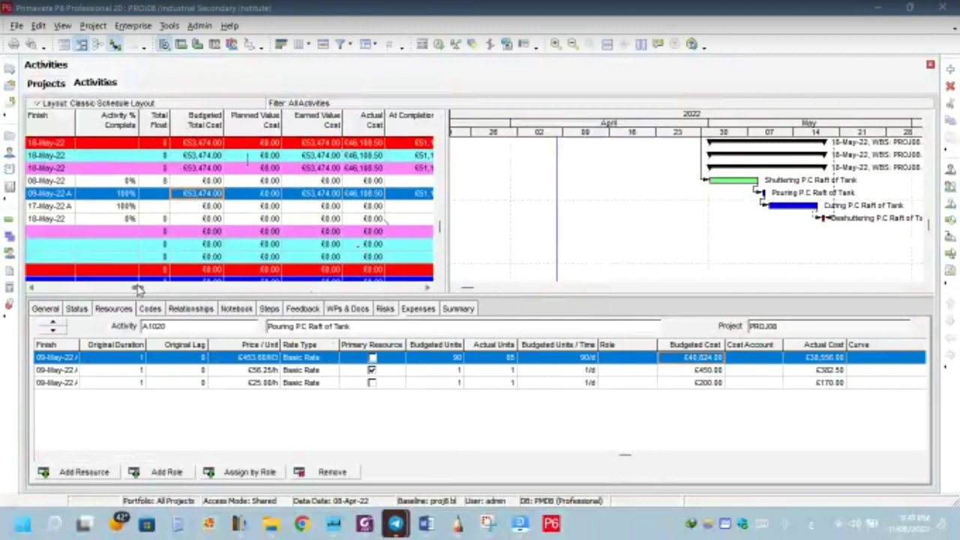
click(428, 288)
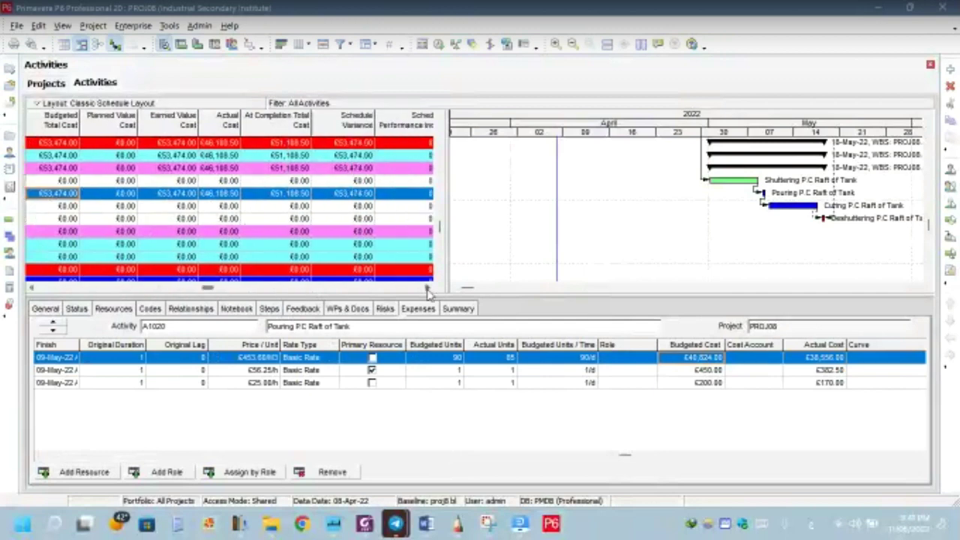
click(428, 288)
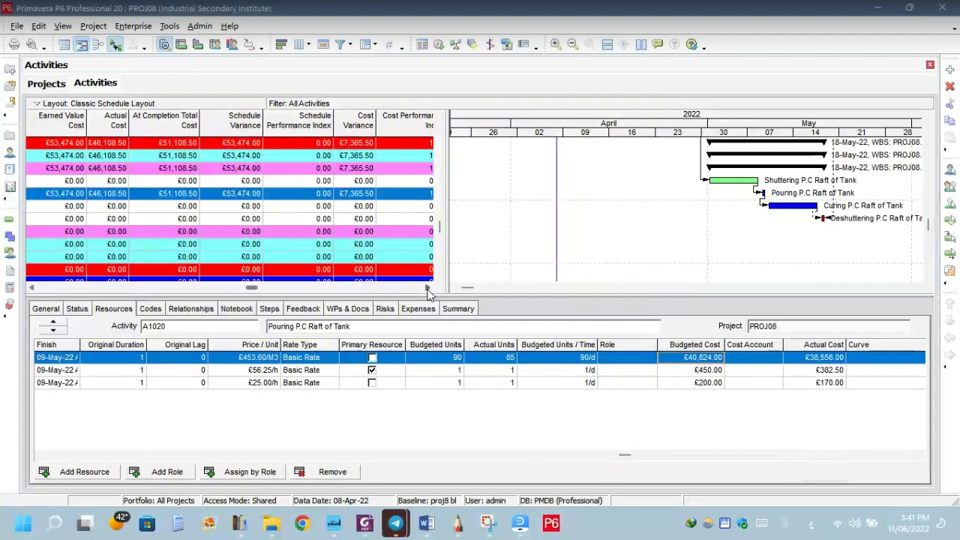
click(427, 290)
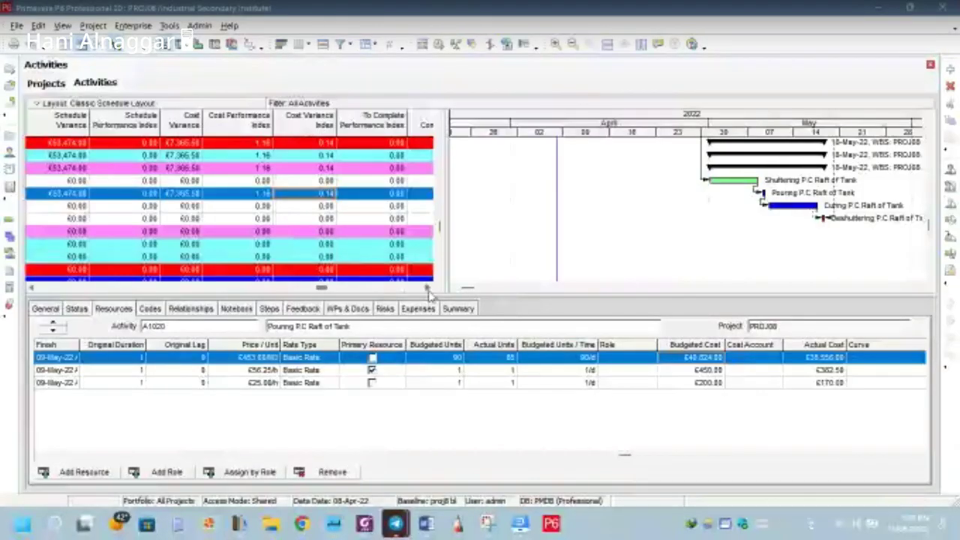
click(427, 288)
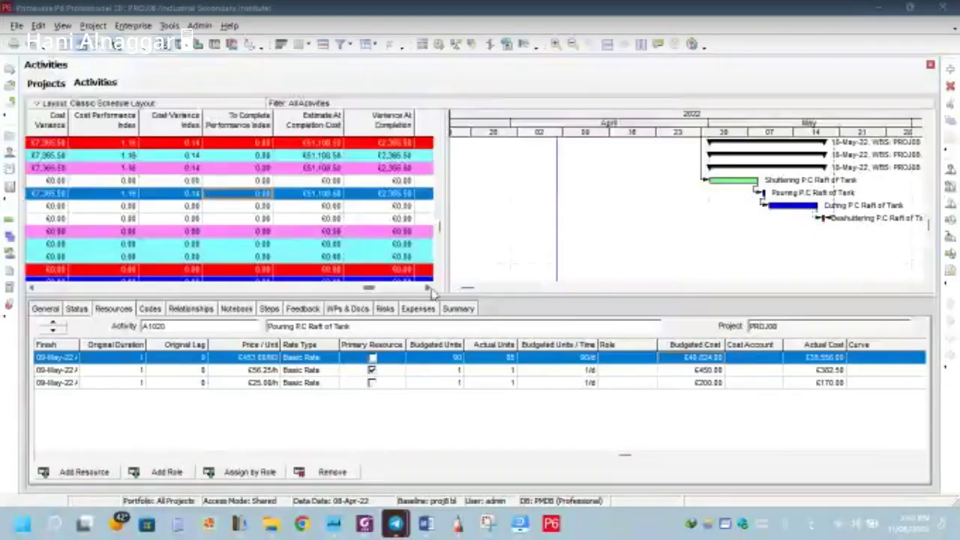
click(430, 289)
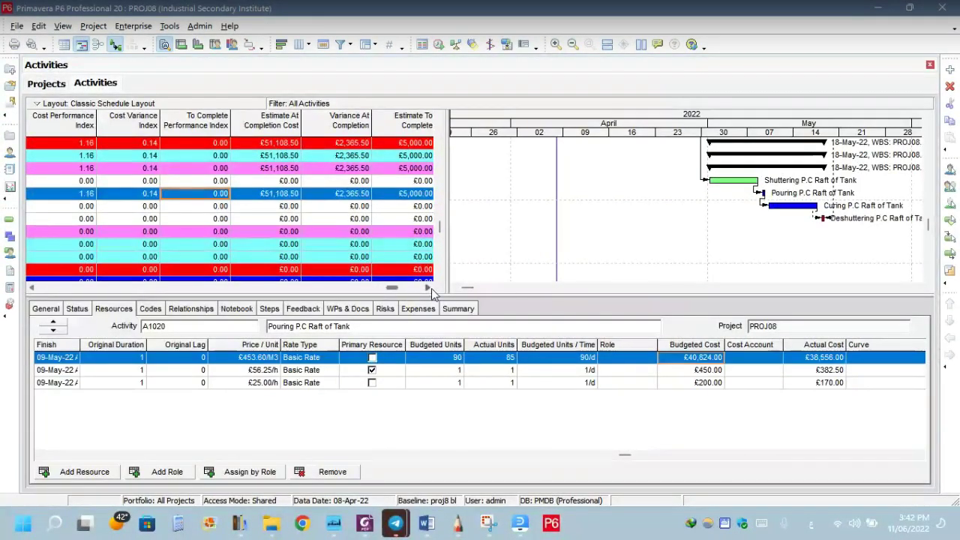
click(430, 290)
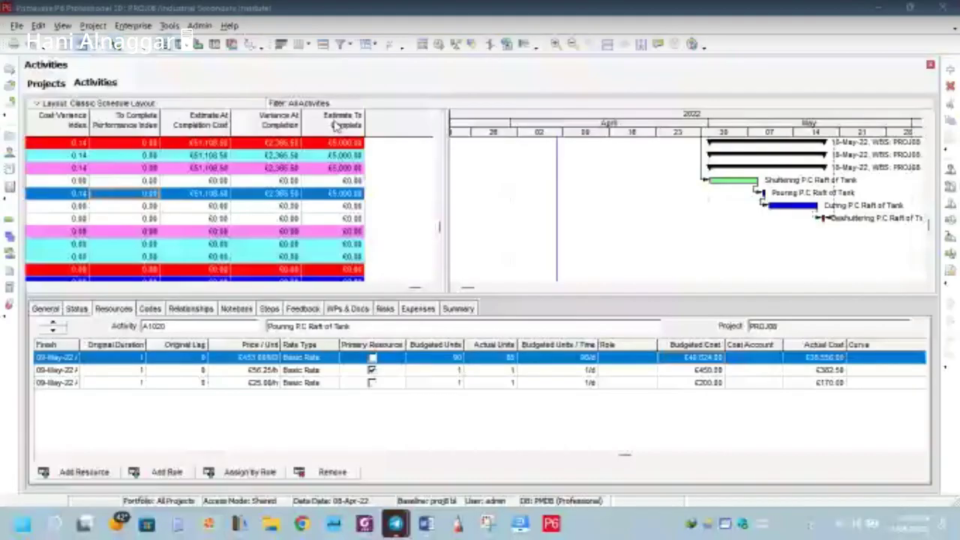
click(333, 193)
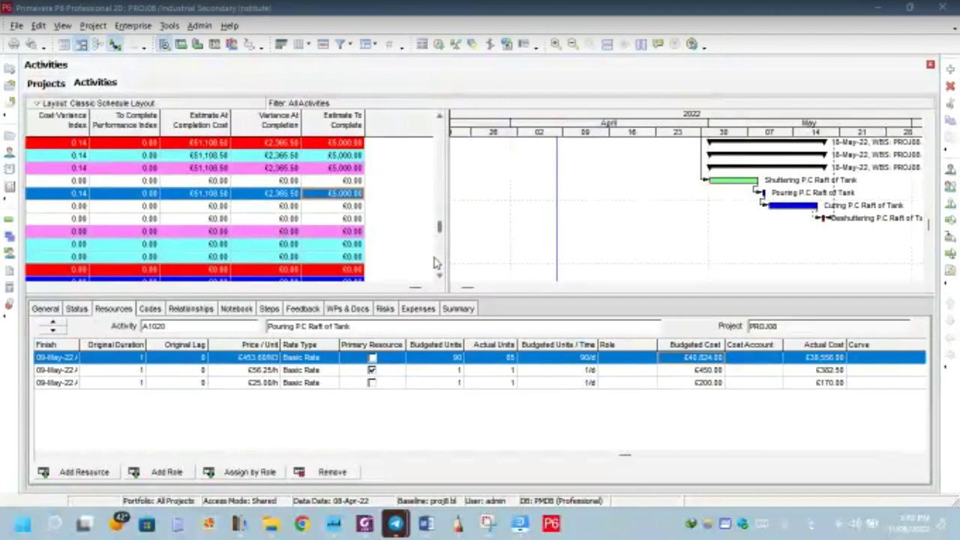
Show A1020's expense, pointing out its £7,000.00 actual and £5,000.00 remaining costs and Variance At Completion.
click(430, 309)
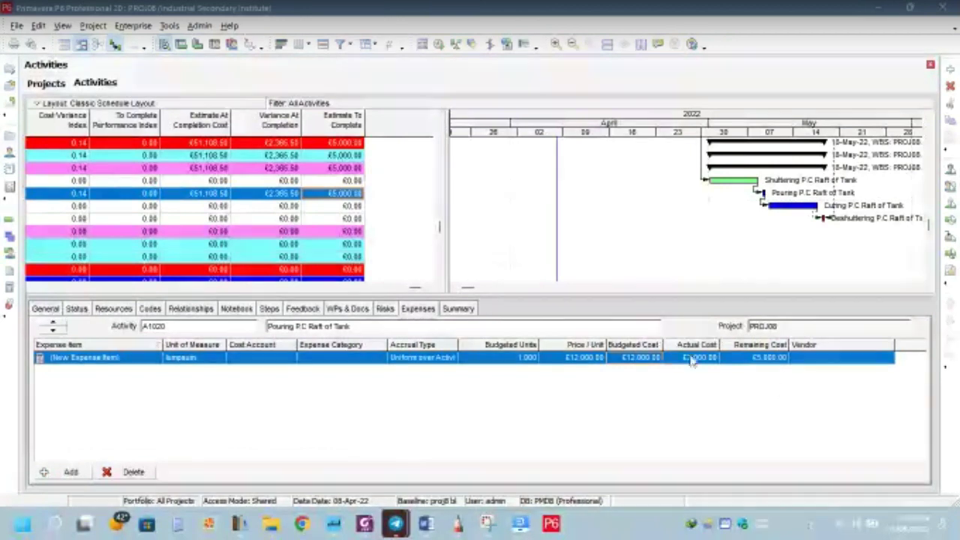
click(767, 361)
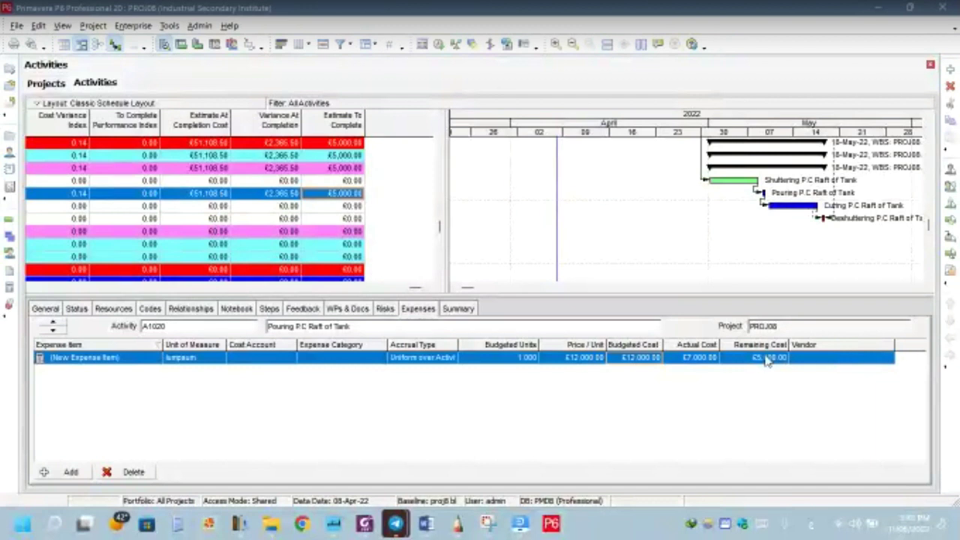
click(766, 358)
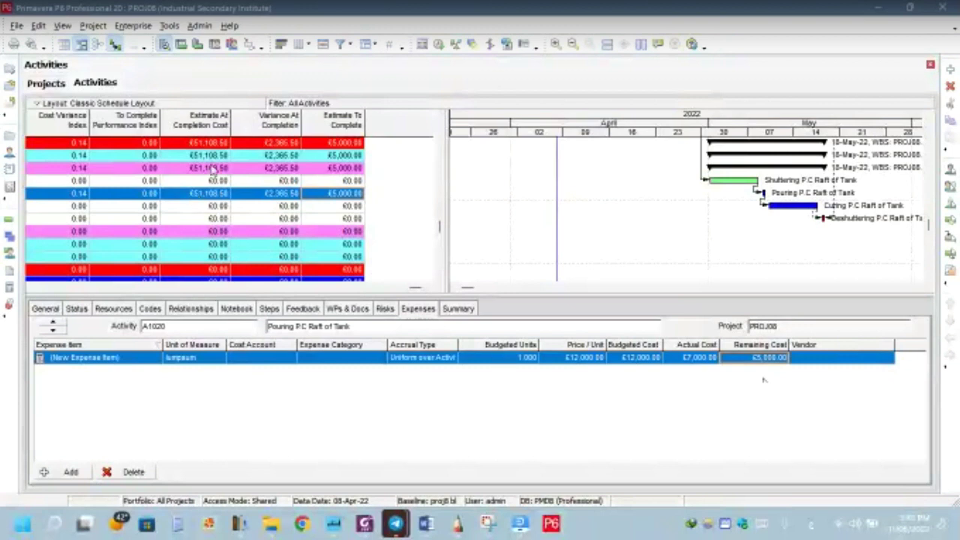
click(286, 197)
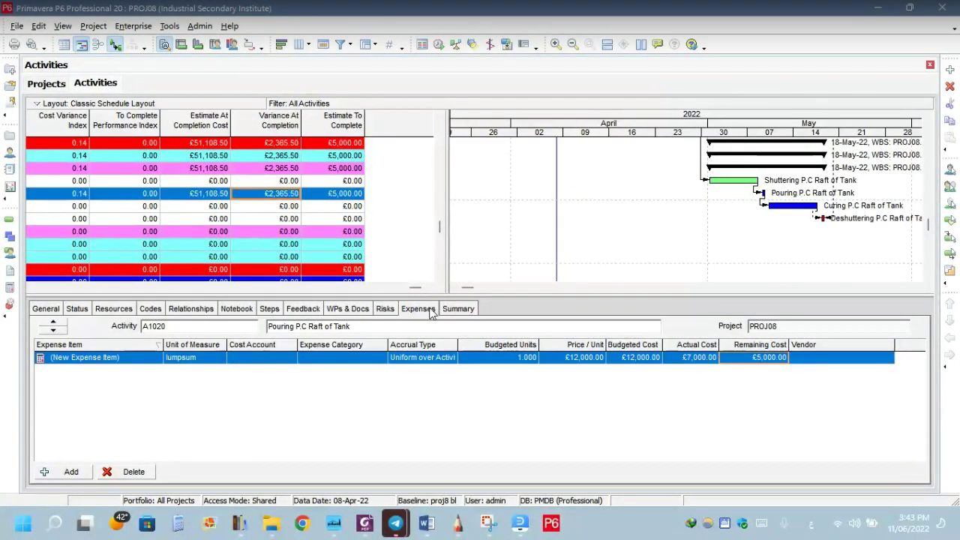
Return to A1020's resource assignments and point out the Estimate At Completion Cost and To Complete Performance Index.
click(120, 311)
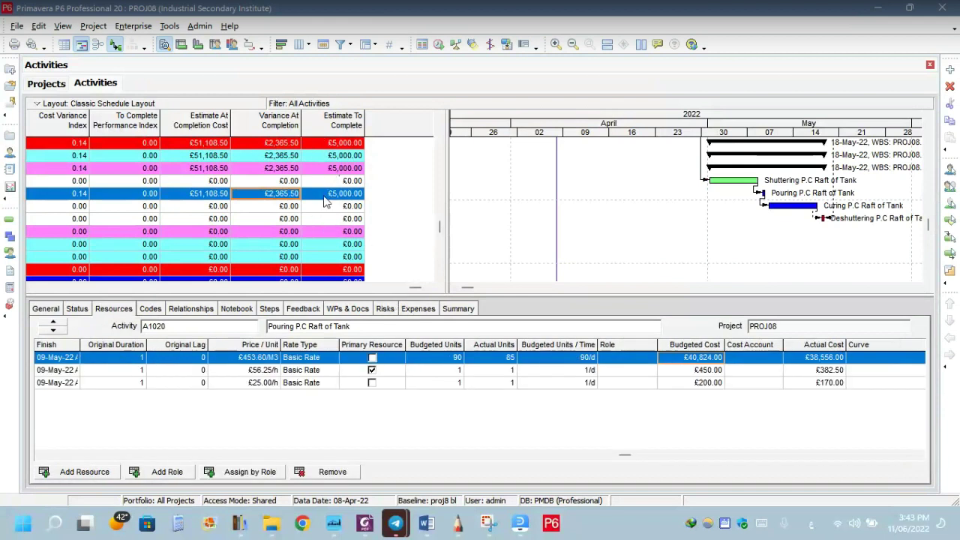
click(217, 195)
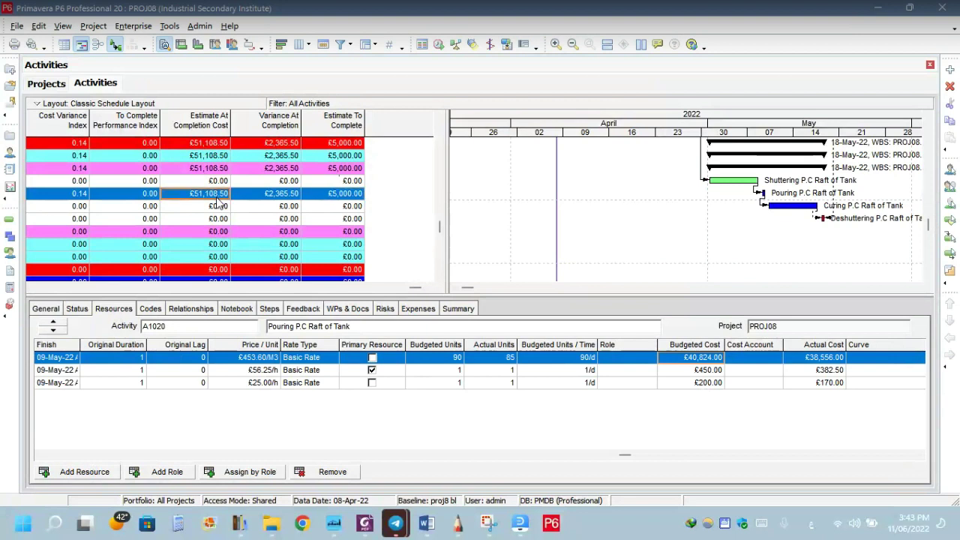
click(112, 197)
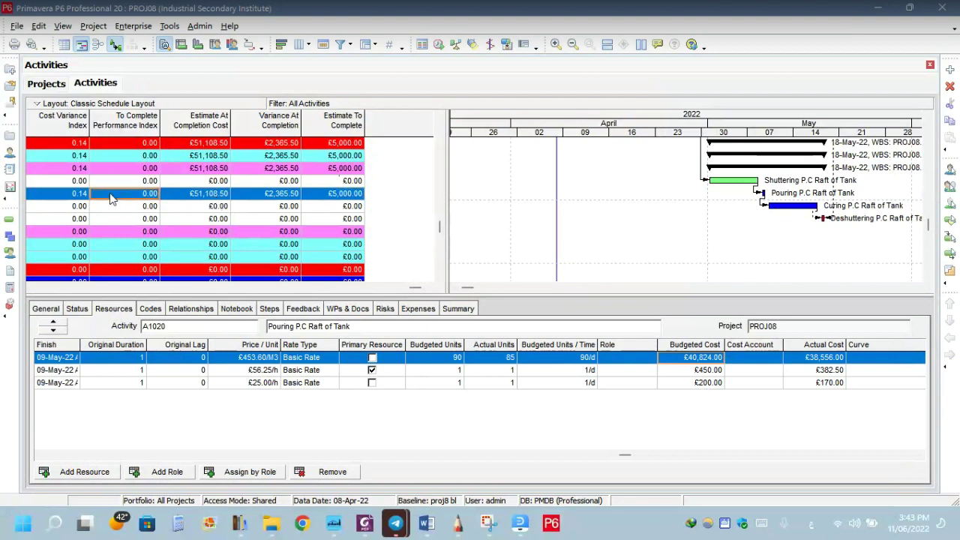
Scroll the activity table left to the At Completion Total Cost column, then bring the Word lecture forward.
click(32, 288)
click(31, 288)
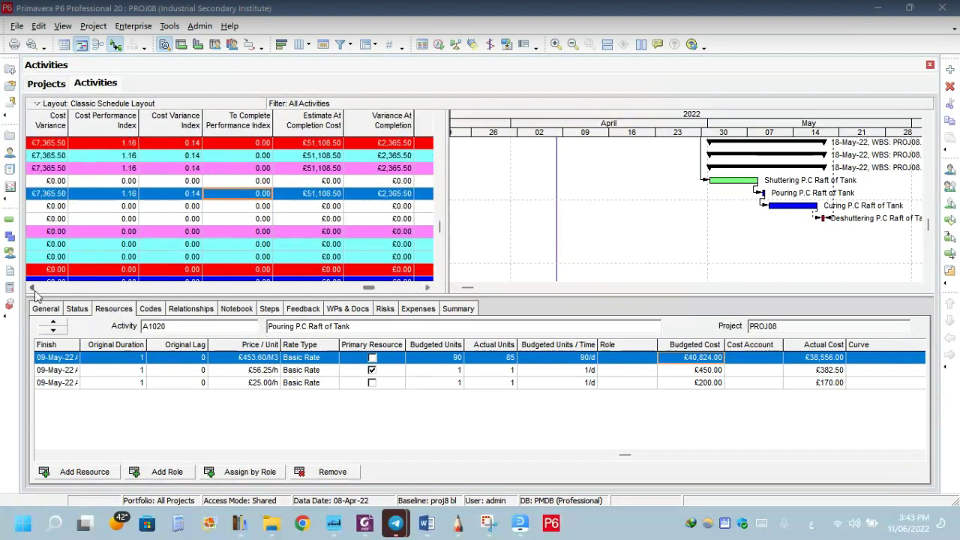
click(34, 291)
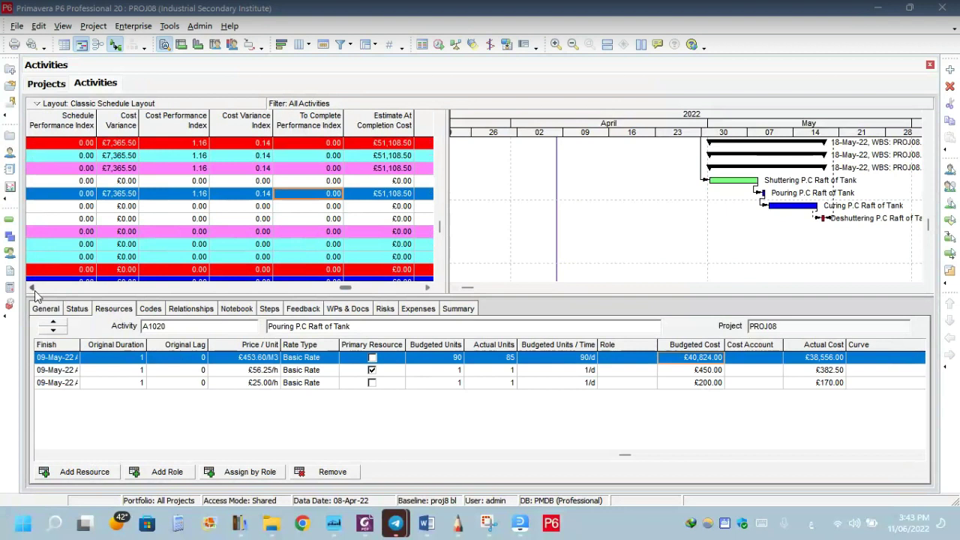
click(33, 290)
click(33, 289)
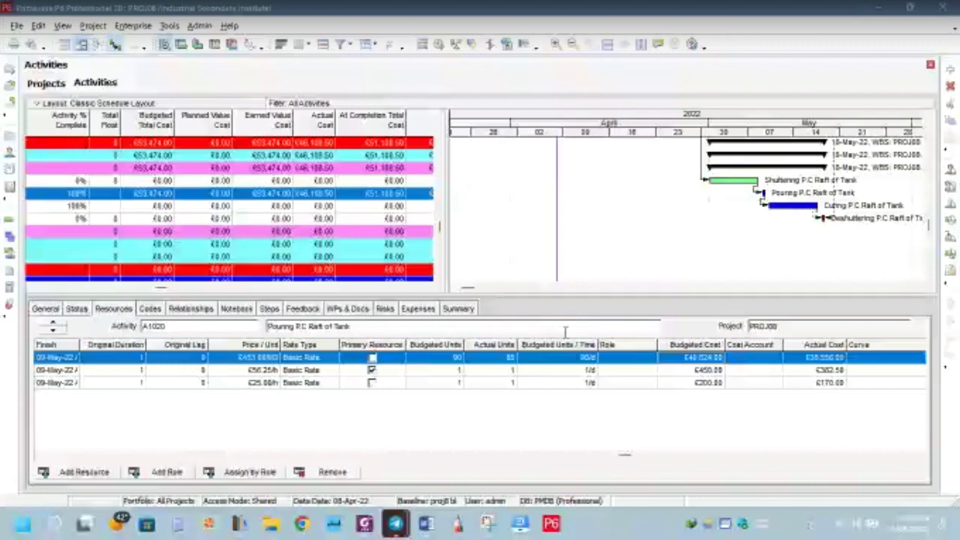
mouse_move(454, 525)
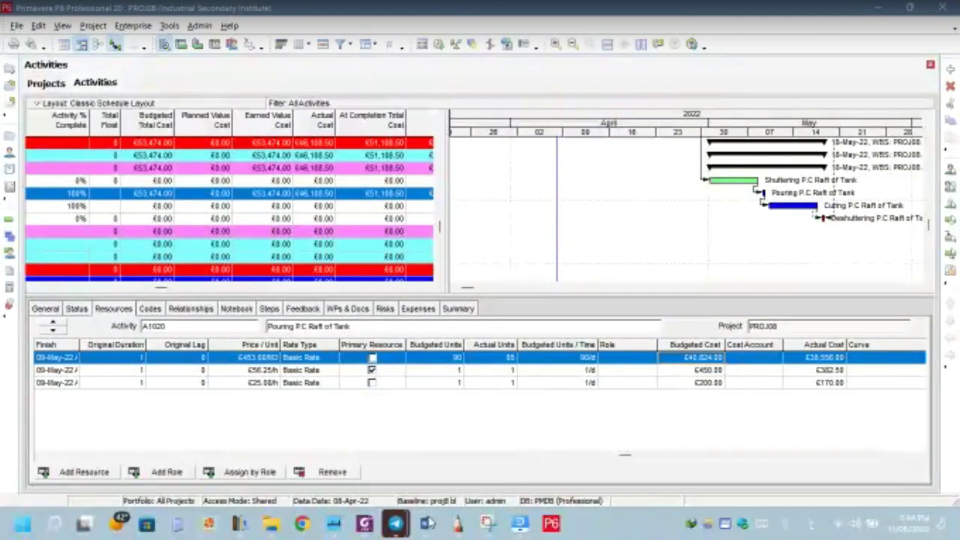
click(427, 524)
Scroll the lecture down to section 6, Project Closing, and dismiss the prayer-times popups.
scroll(465, 352, down, 5)
scroll(464, 351, down, 3)
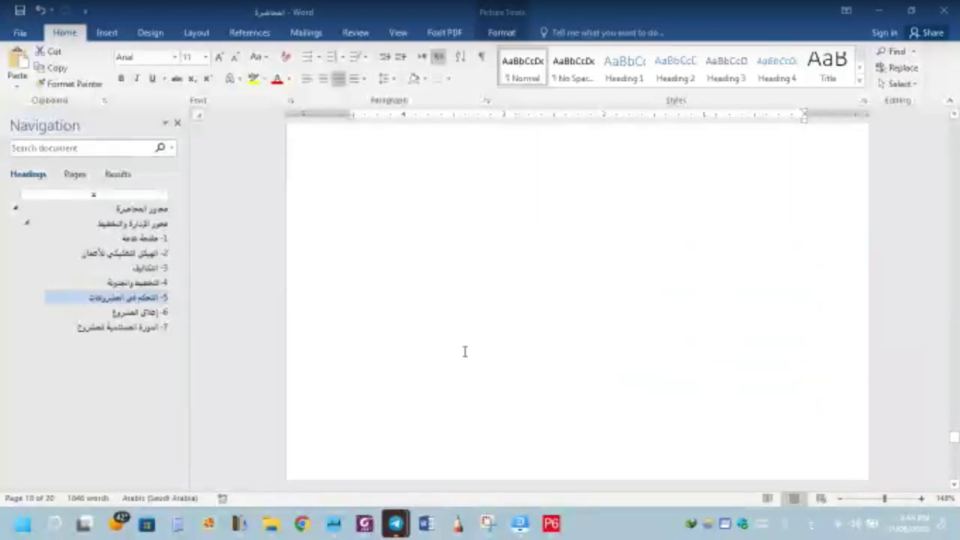
scroll(465, 351, down, 3)
scroll(465, 351, down, 3)
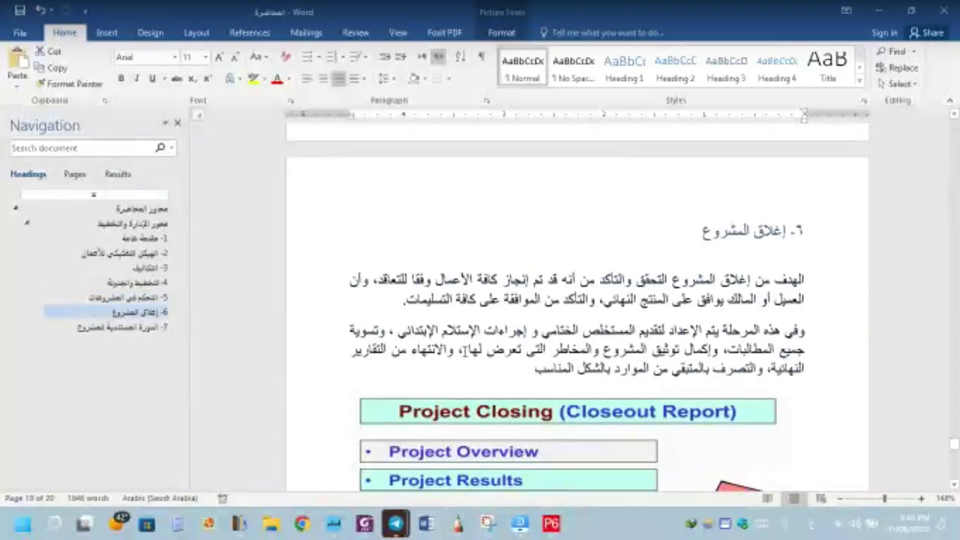
scroll(465, 351, down, 1)
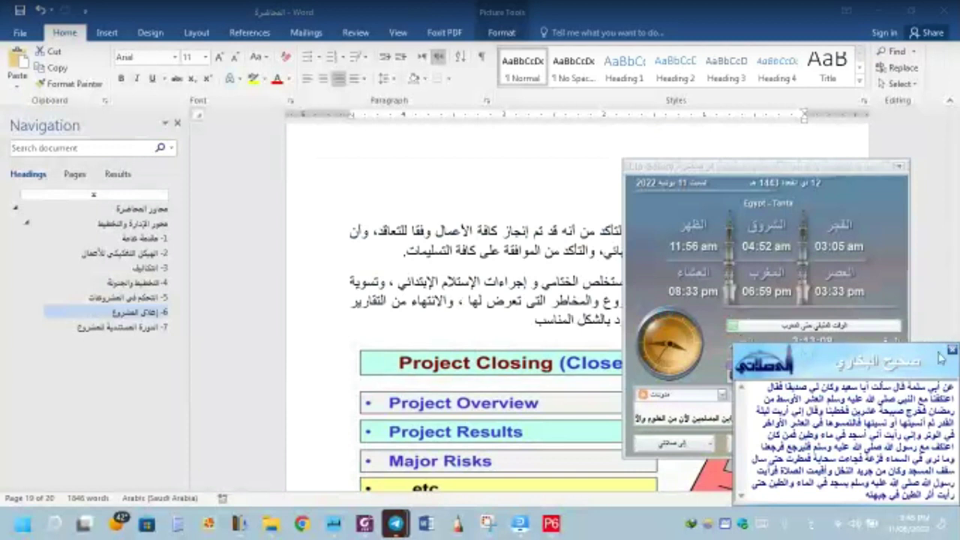
click(951, 353)
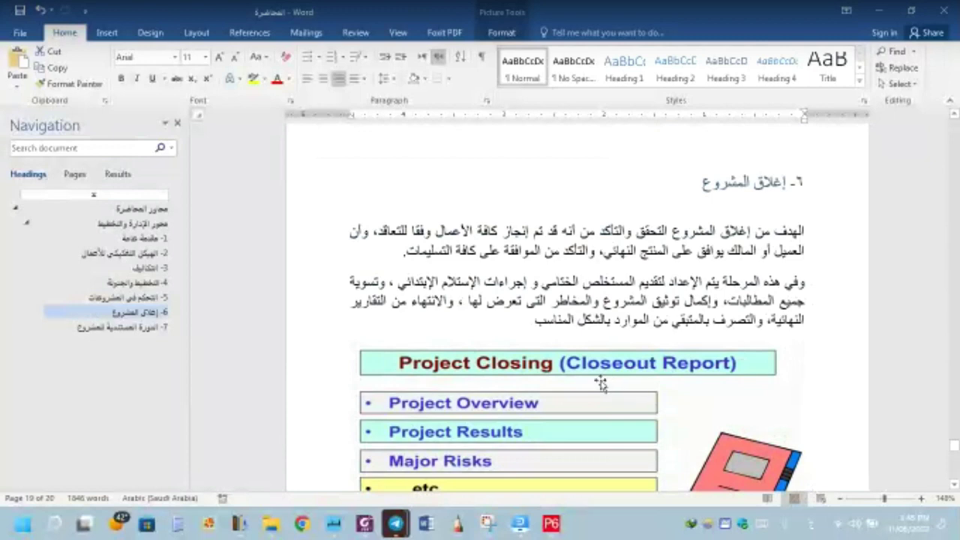
Scroll through the Closeout Report bullets and Arabic list down to section 7 on page 20.
scroll(601, 368, down, 3)
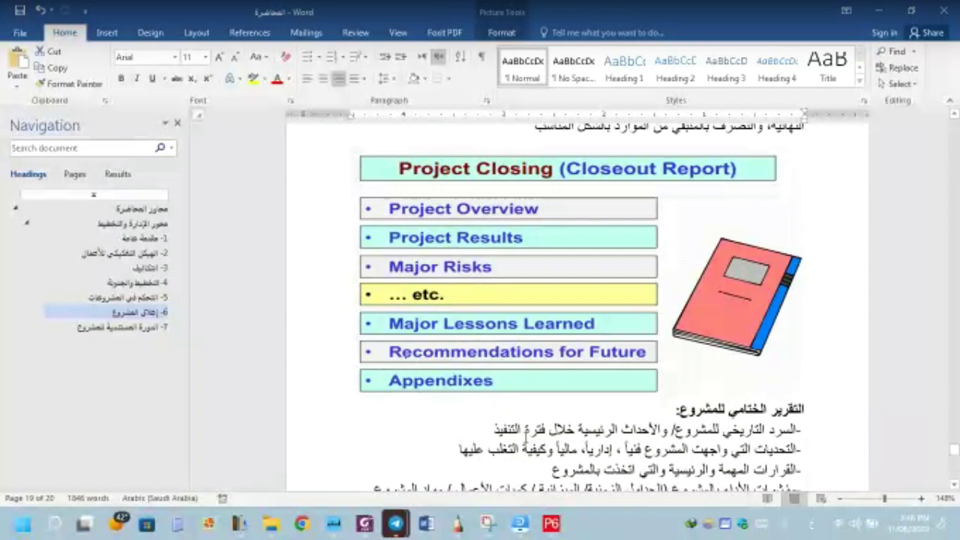
scroll(525, 438, down, 3)
scroll(526, 437, down, 1)
scroll(526, 438, up, 2)
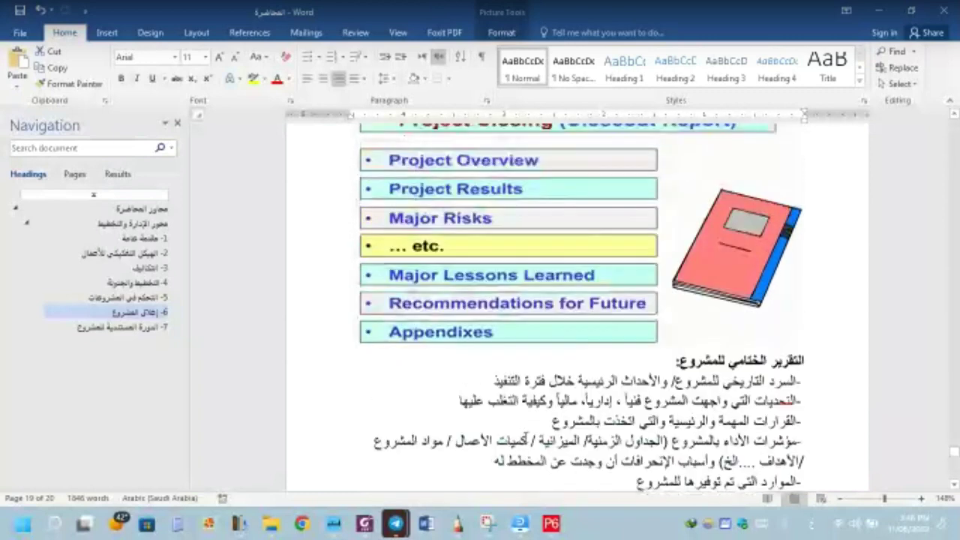
scroll(608, 378, down, 2)
scroll(562, 339, up, 2)
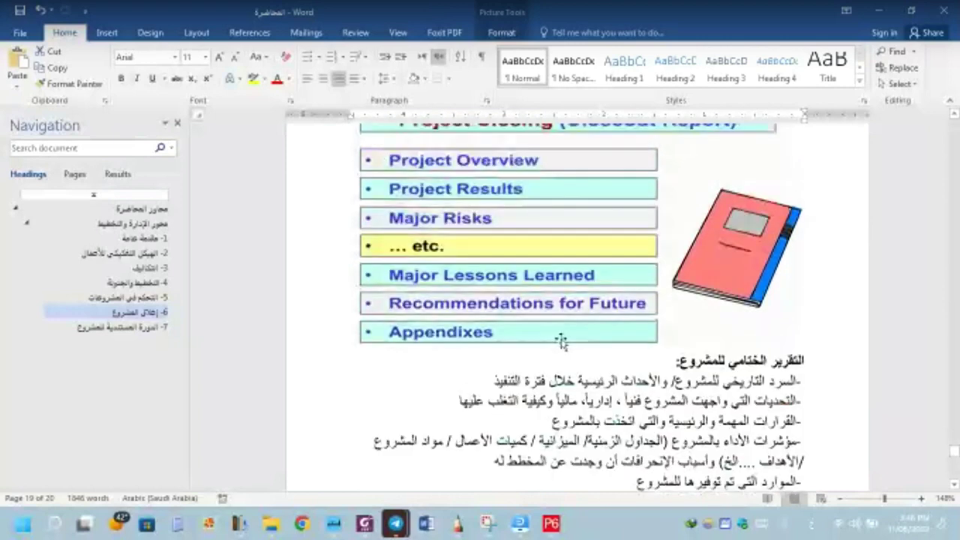
scroll(557, 337, up, 3)
scroll(544, 322, down, 2)
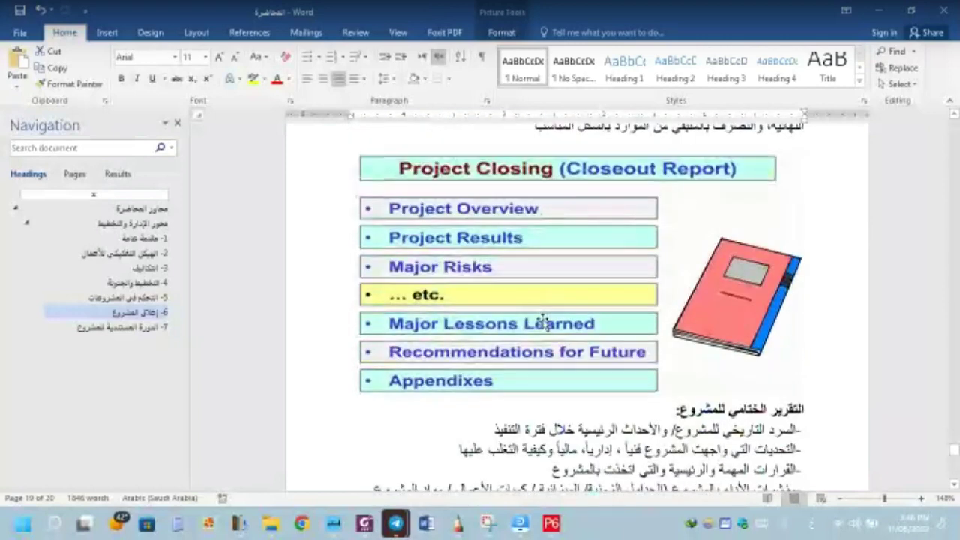
scroll(545, 321, down, 2)
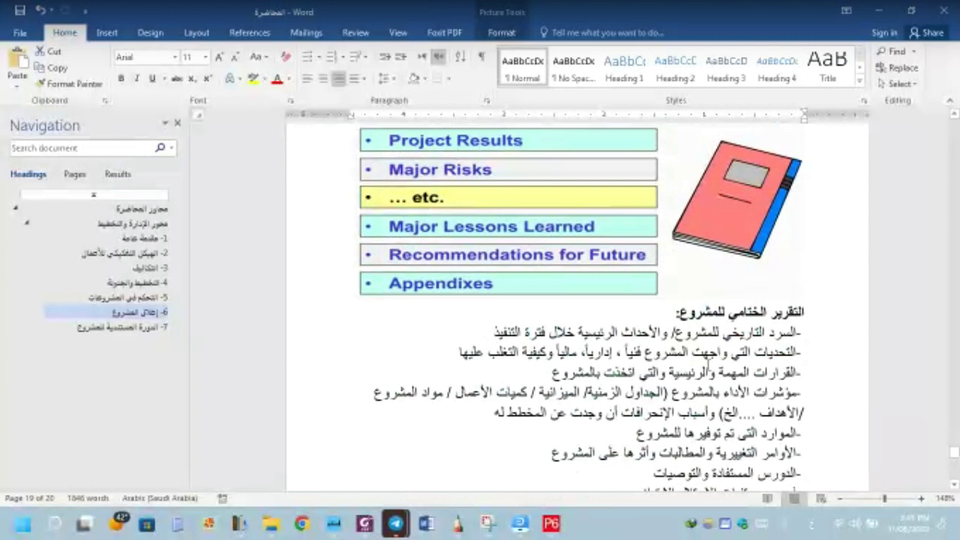
scroll(710, 364, down, 1)
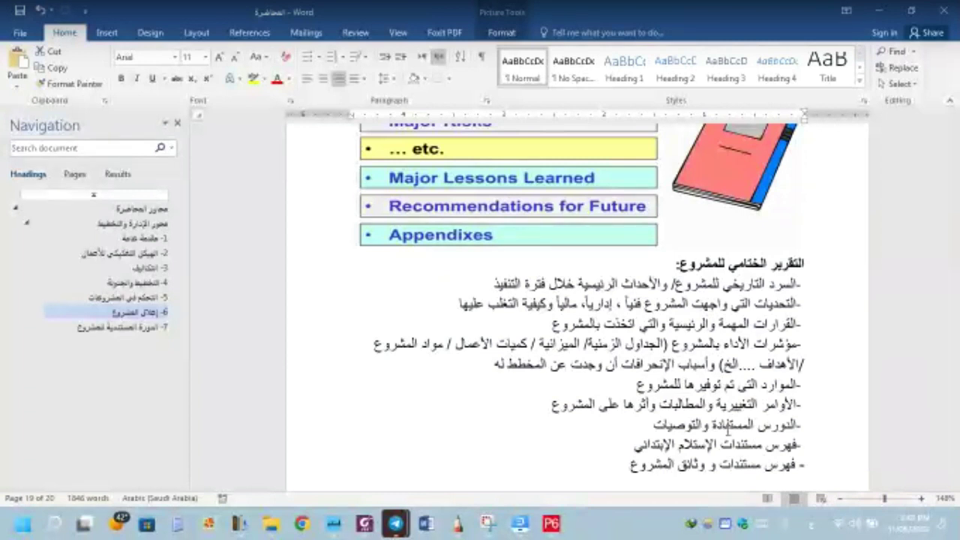
scroll(648, 418, down, 3)
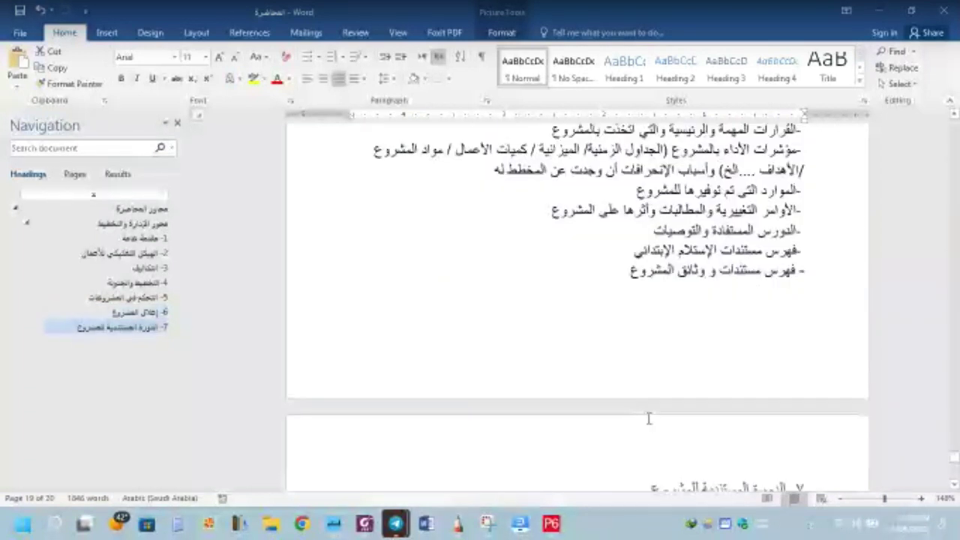
scroll(647, 418, down, 2)
scroll(648, 418, up, 1)
scroll(649, 418, down, 1)
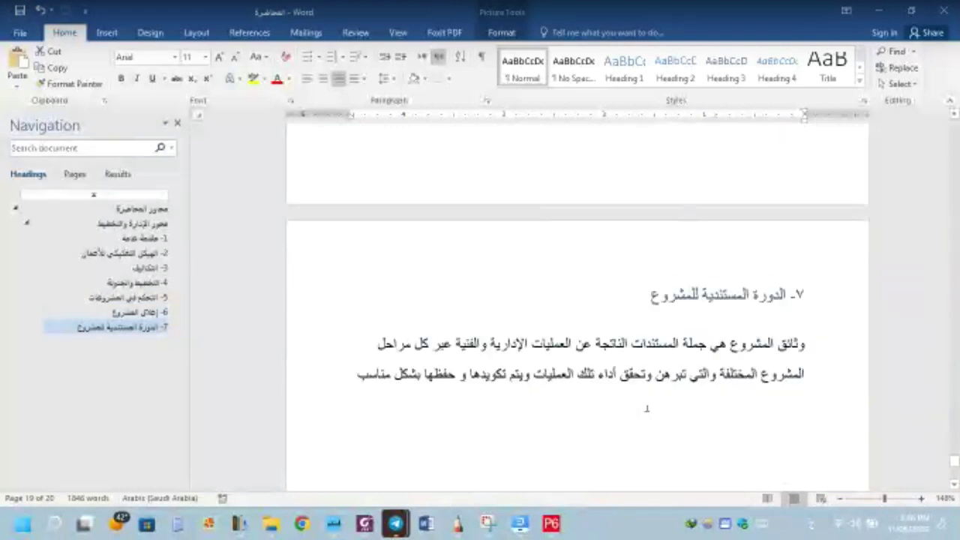
scroll(644, 410, down, 3)
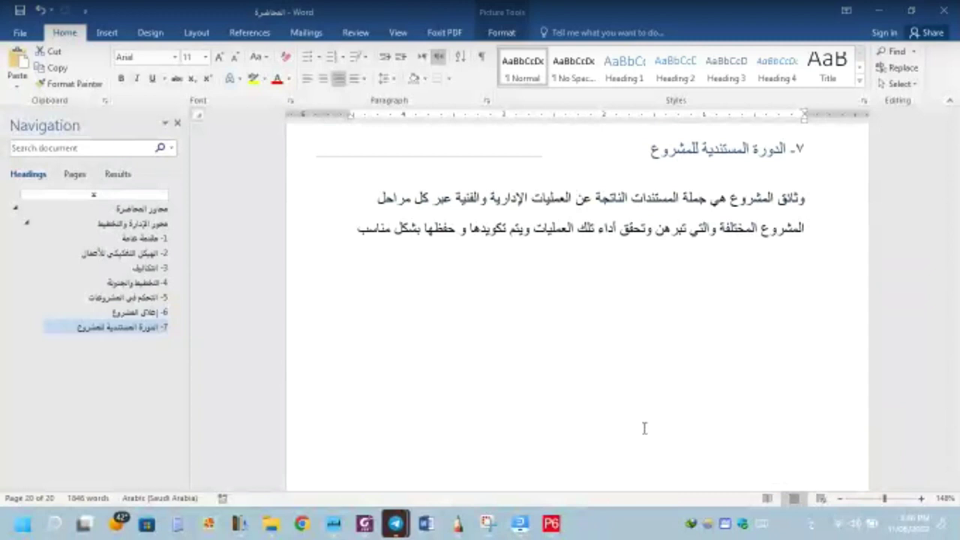
Switch to EdrawMax and scroll the canvas so the whole circular project-phase diagram shows.
mouse_move(525, 529)
click(517, 450)
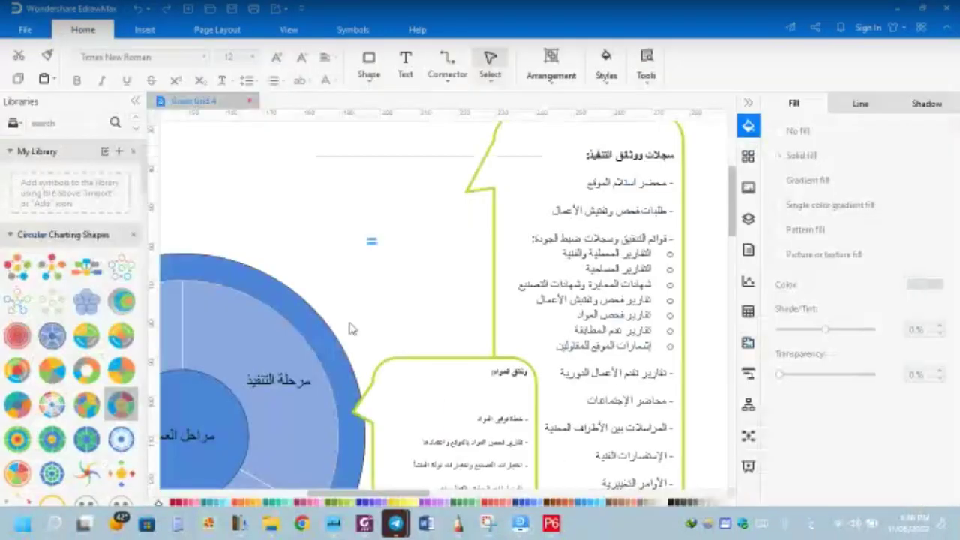
scroll(334, 223, down, 1)
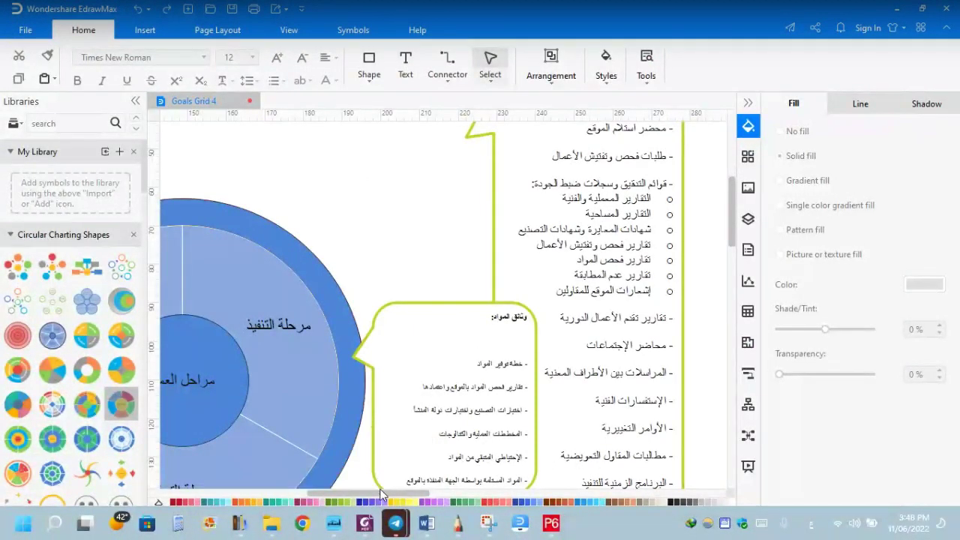
drag(382, 495, 281, 497)
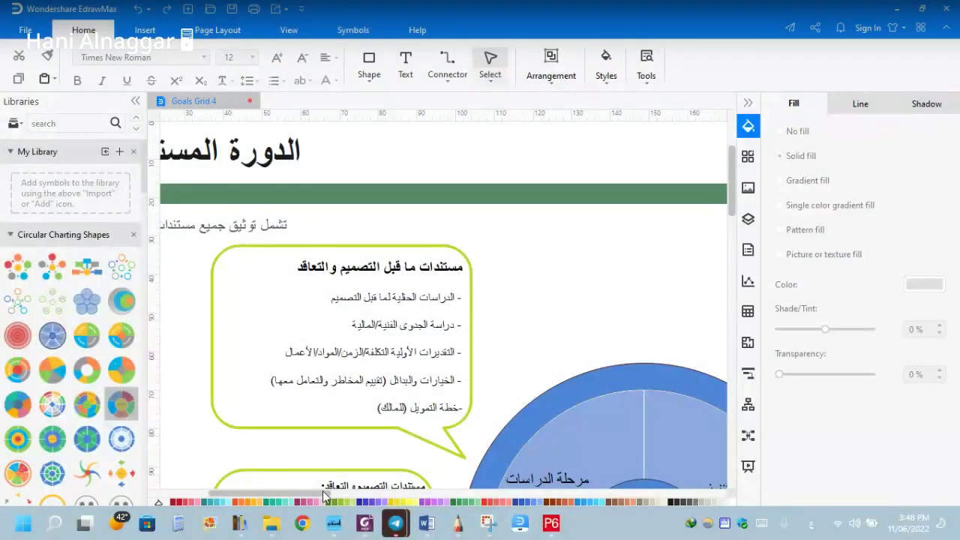
drag(323, 491, 309, 492)
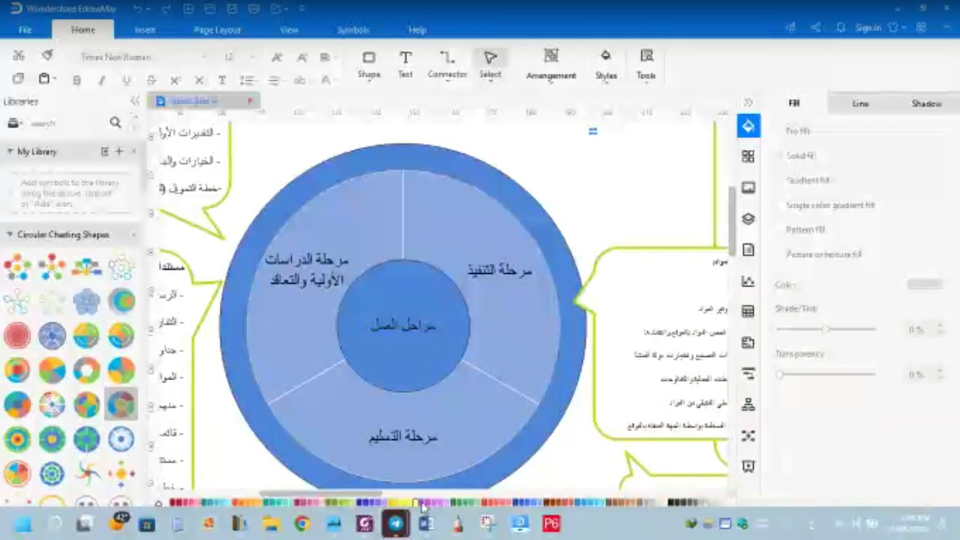
scroll(373, 342, left, 5)
scroll(373, 342, down, 2)
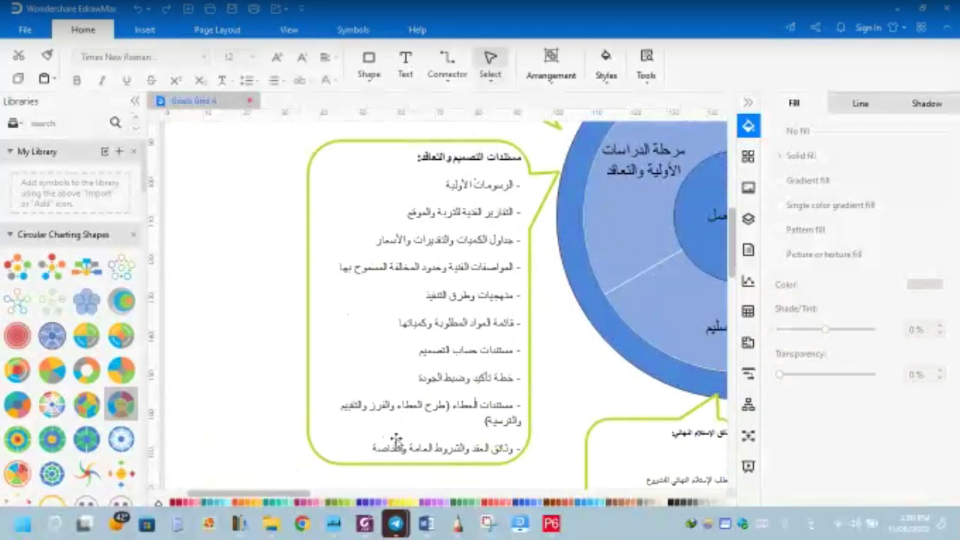
drag(302, 498, 314, 498)
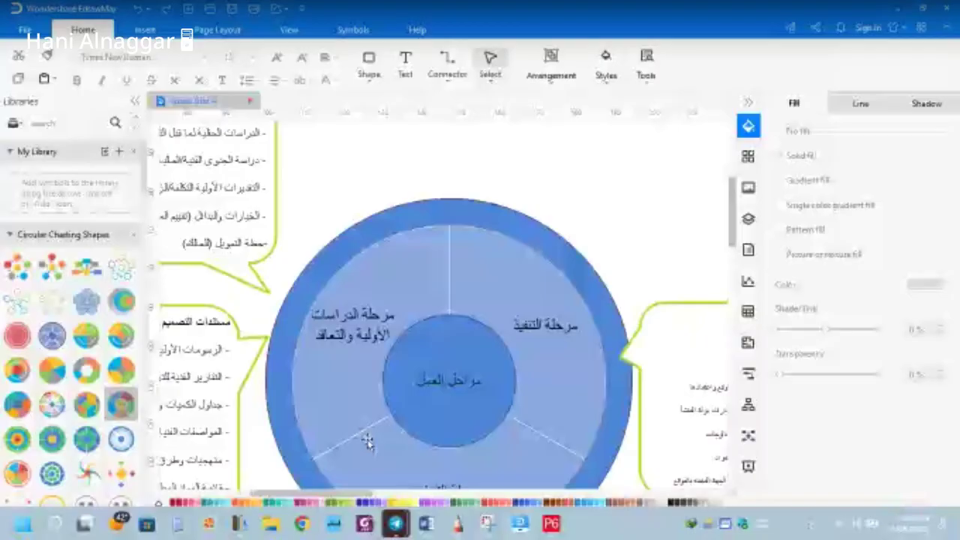
Scroll below the circle to read the execution-records, materials and As-Built document callouts.
scroll(248, 480, right, 5)
scroll(336, 318, up, 3)
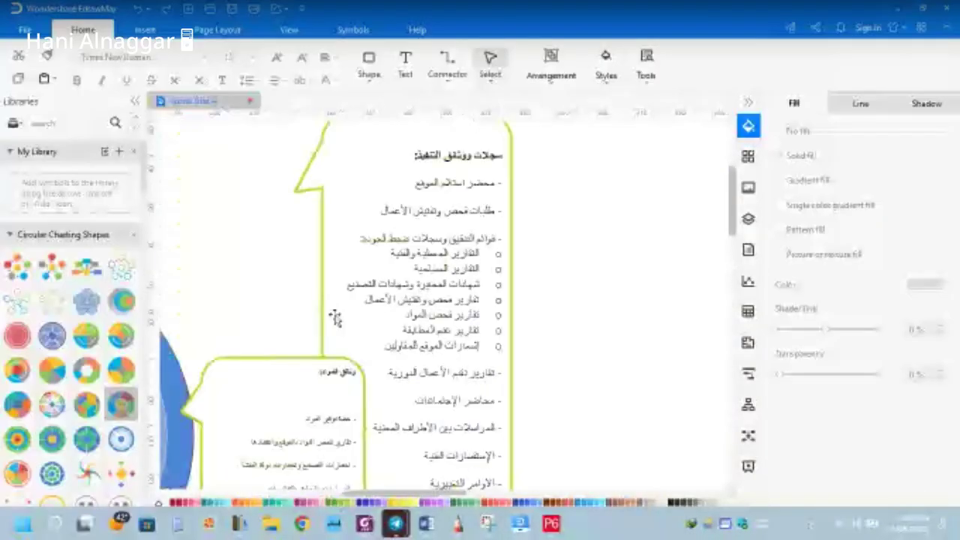
scroll(332, 318, down, 3)
scroll(360, 293, down, 5)
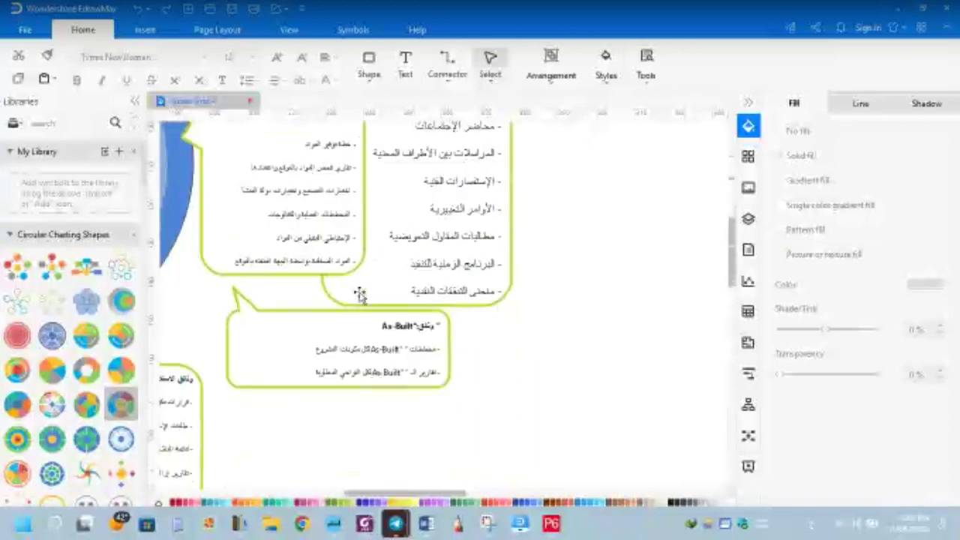
scroll(411, 348, up, 3)
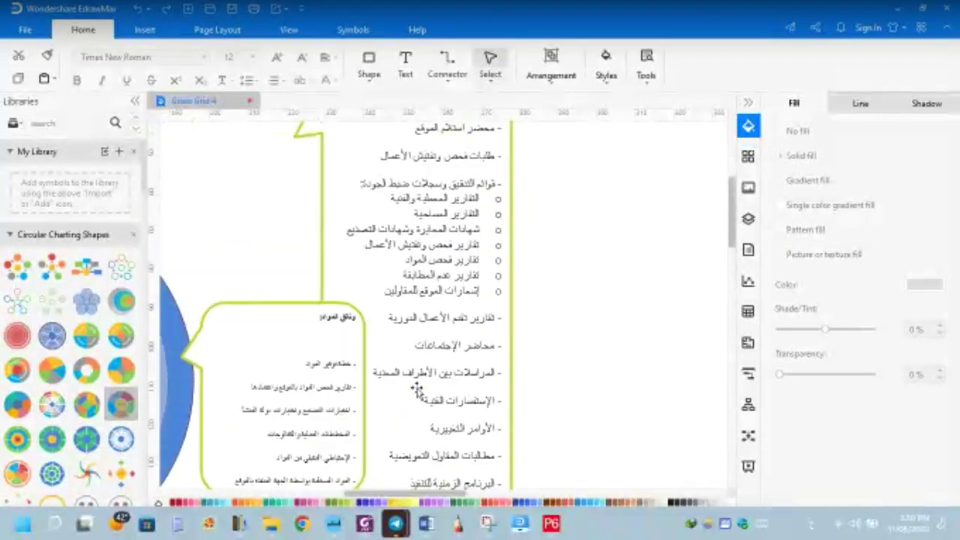
scroll(417, 345, up, 1)
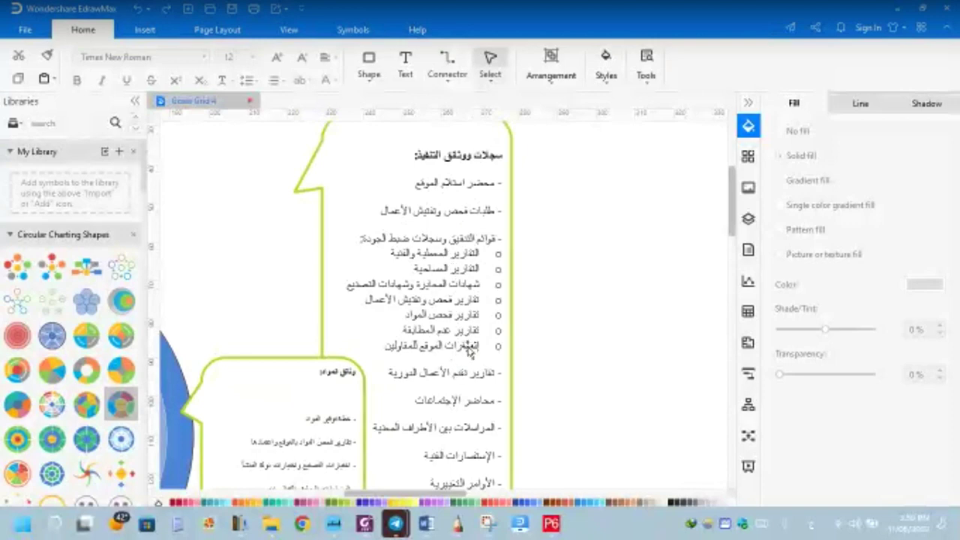
scroll(474, 359, down, 3)
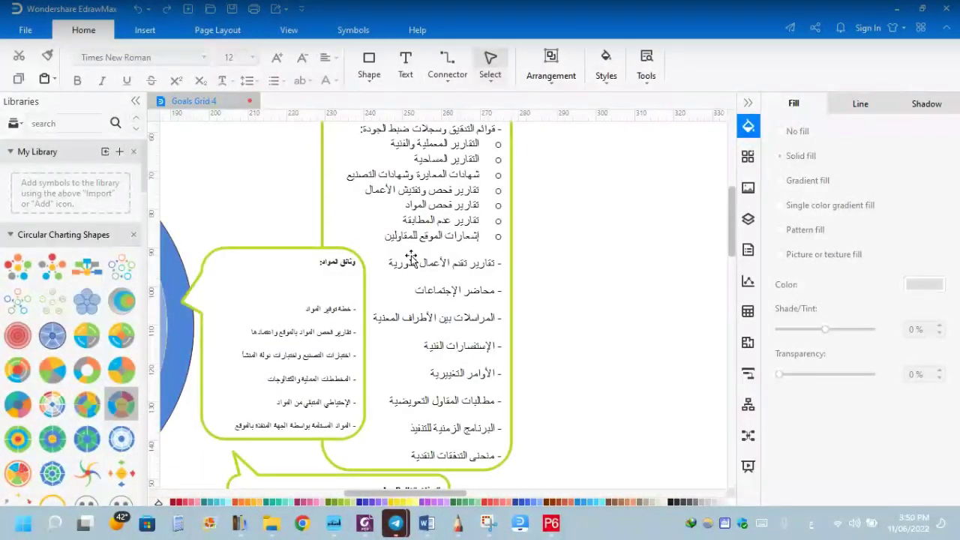
scroll(458, 293, down, 2)
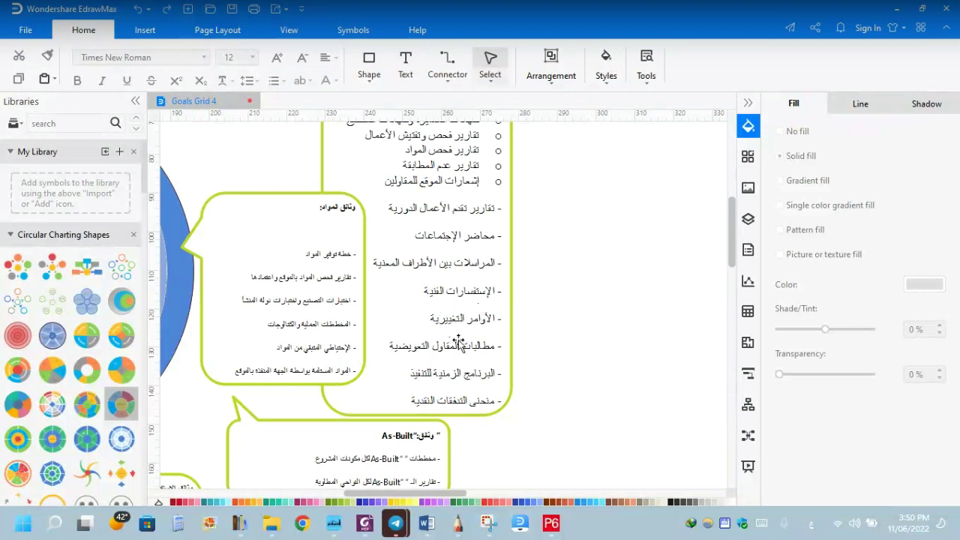
scroll(458, 344, down, 2)
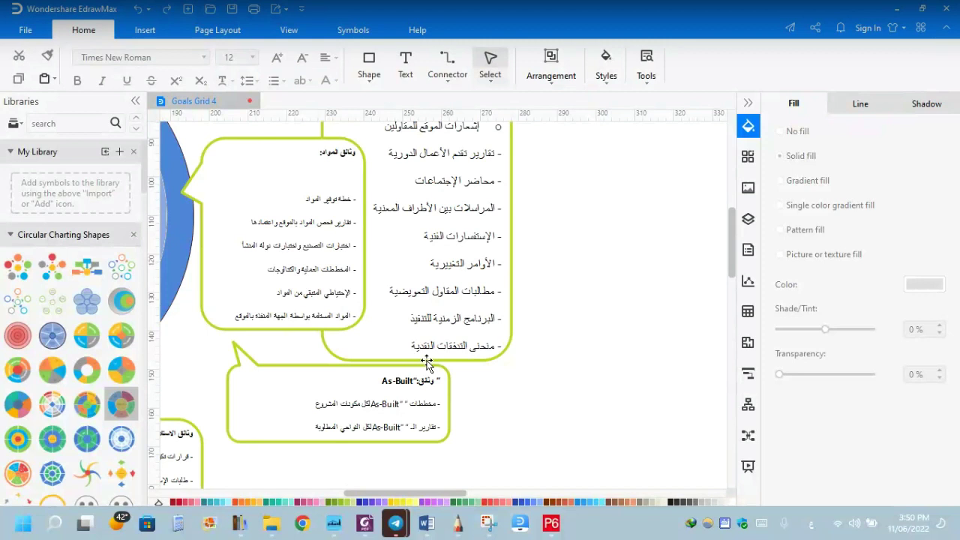
scroll(426, 362, up, 1)
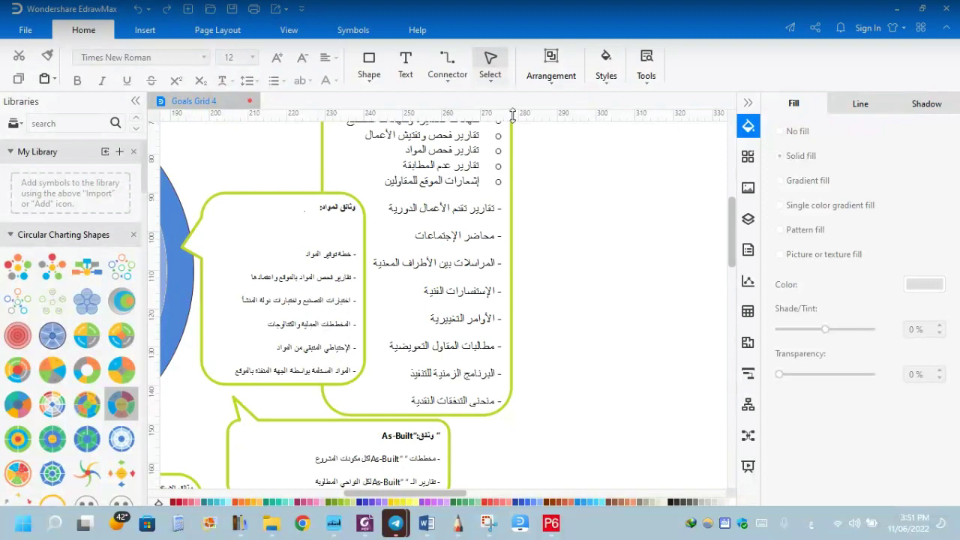
scroll(489, 210, up, 1)
scroll(488, 213, up, 1)
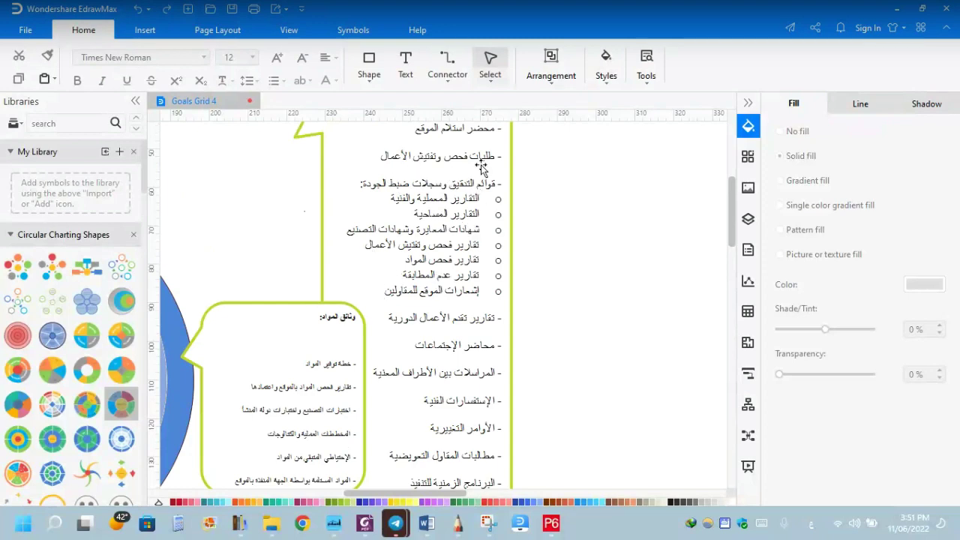
scroll(457, 266, down, 1)
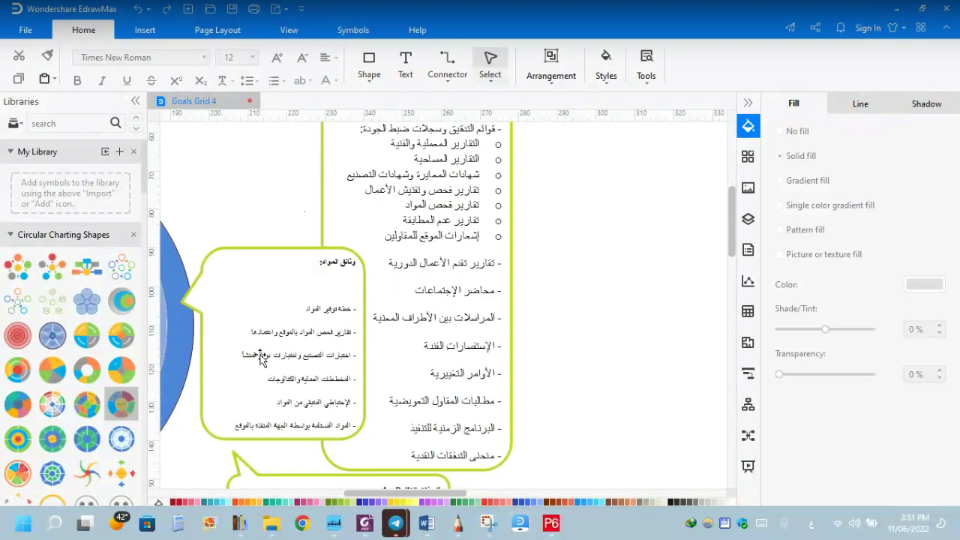
scroll(262, 358, down, 2)
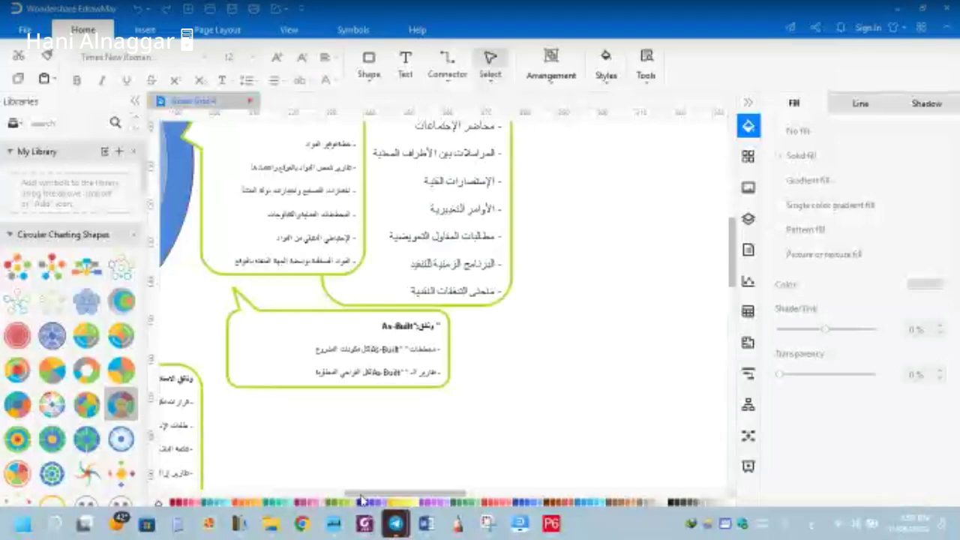
Scroll to the circle's bottom segment to show the initial and final handover document callouts.
drag(360, 495, 306, 501)
scroll(403, 364, down, 3)
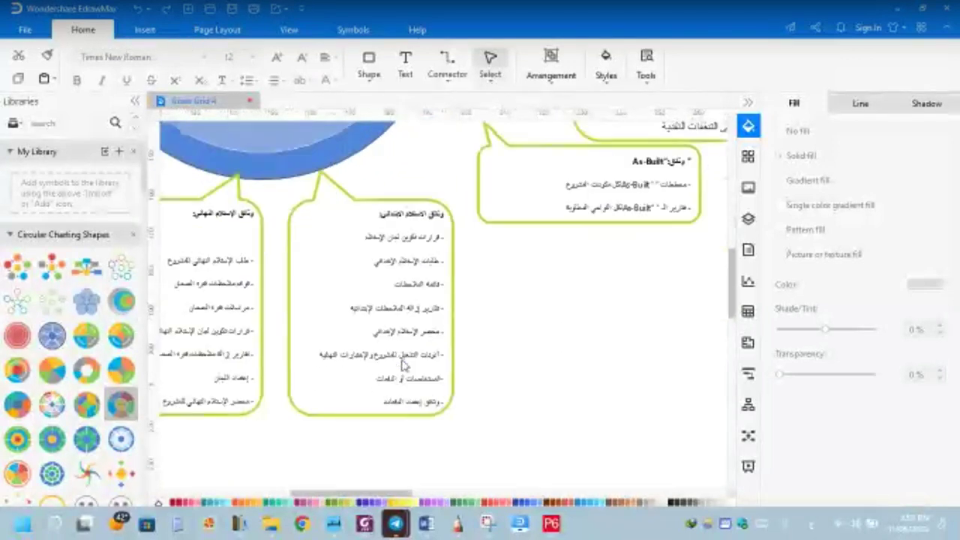
scroll(296, 383, up, 1)
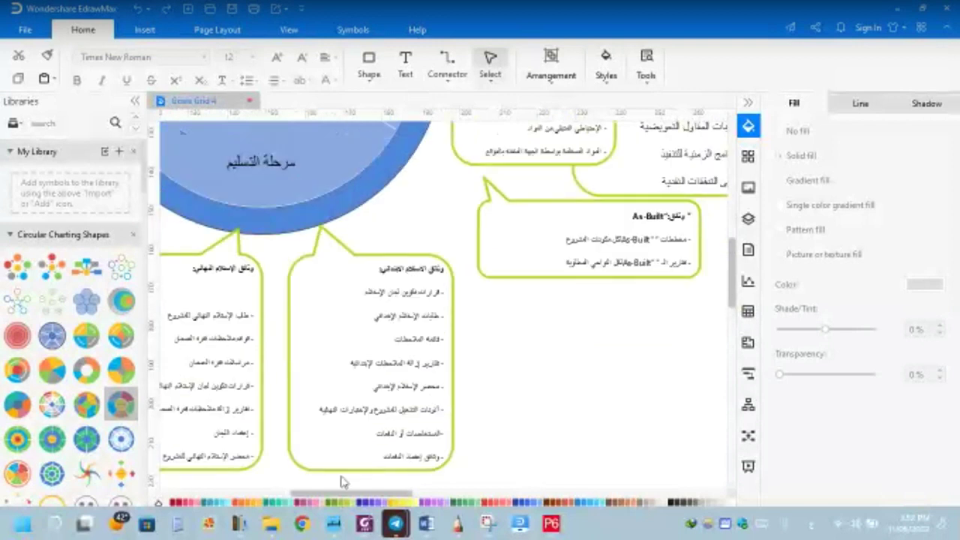
drag(335, 497, 306, 498)
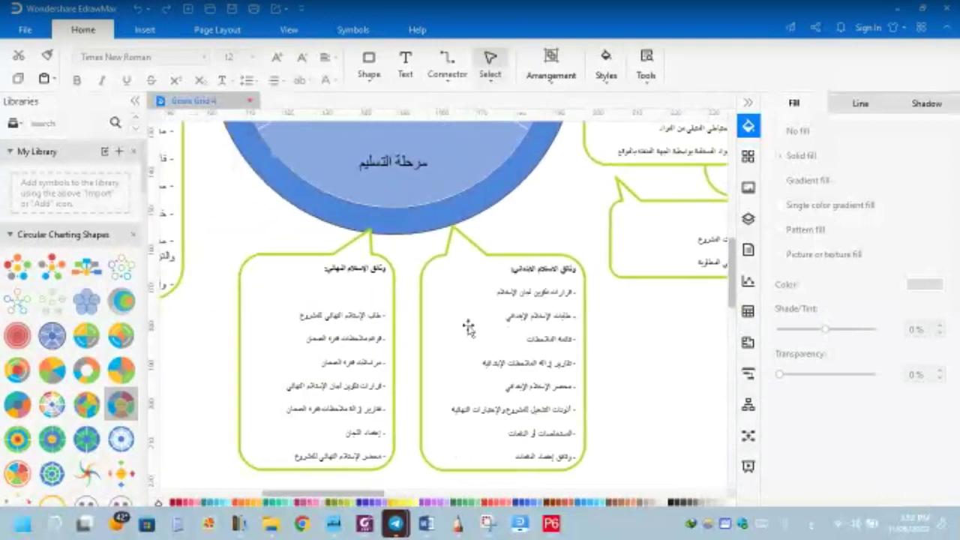
scroll(443, 207, up, 3)
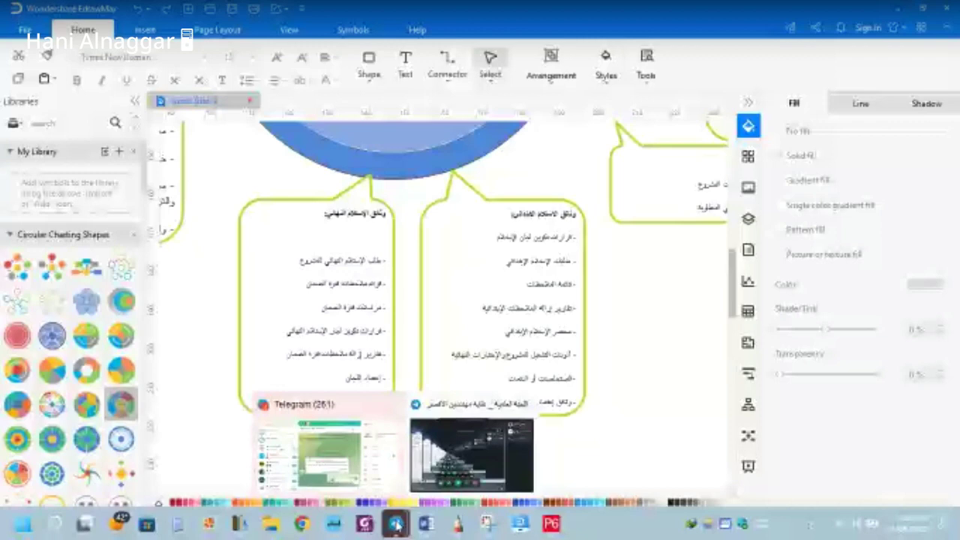
Hang up the Telegram group video call and confirm Leave, keeping the chat running for others.
click(472, 450)
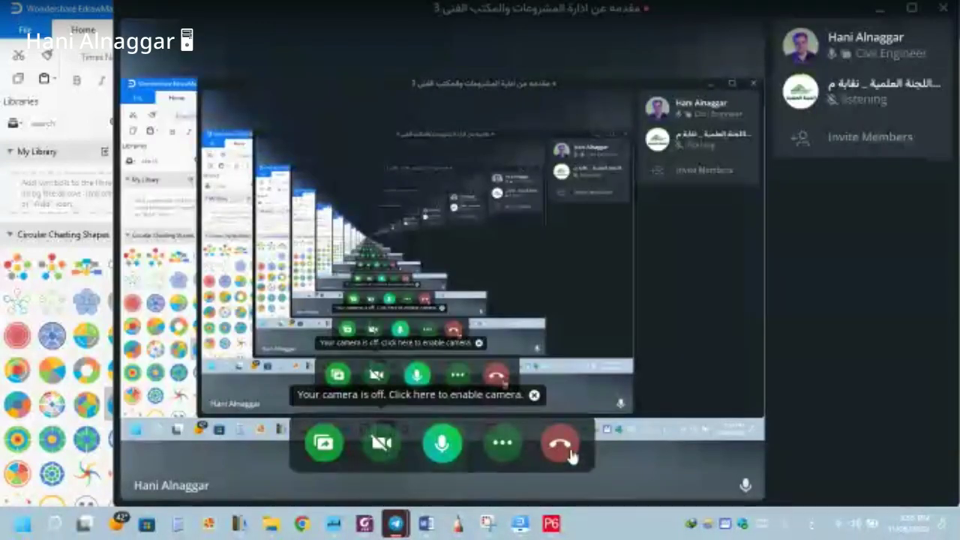
click(563, 444)
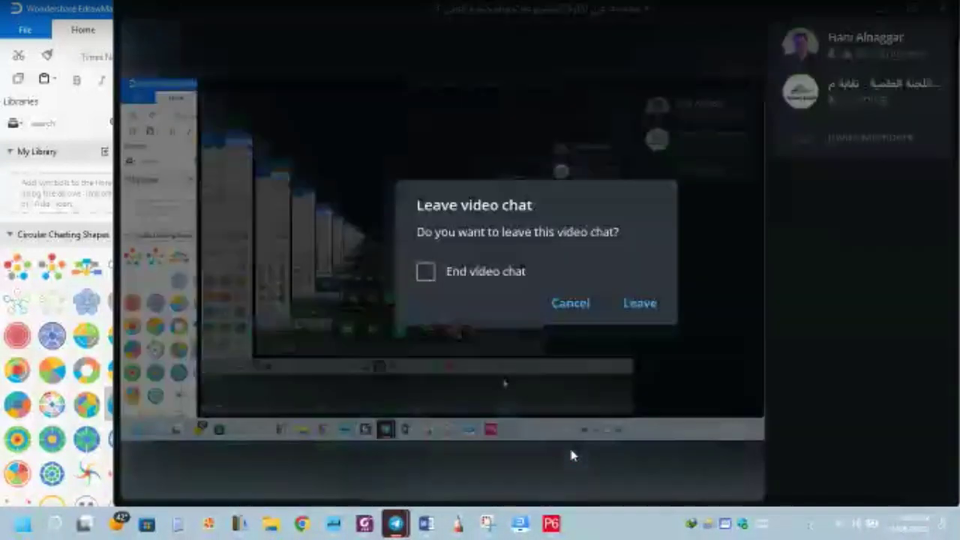
click(642, 304)
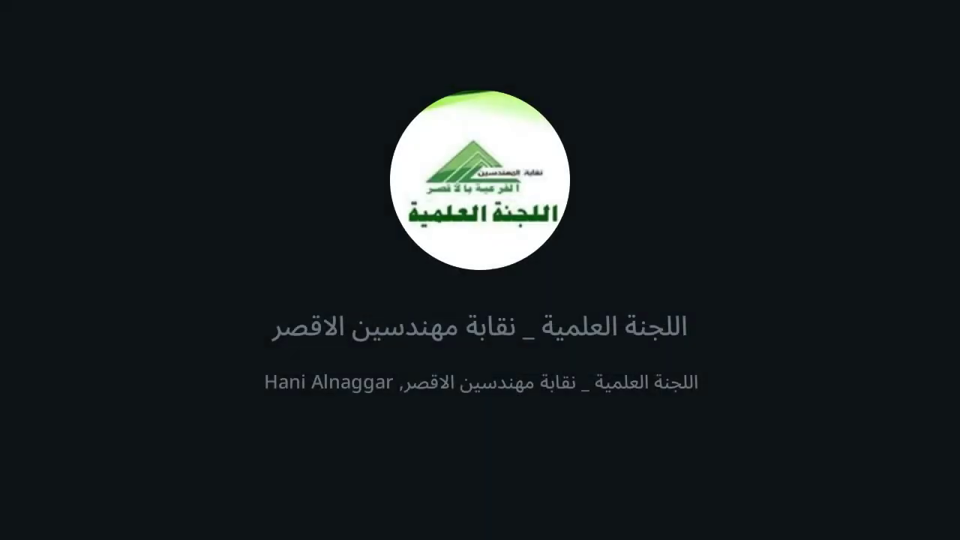